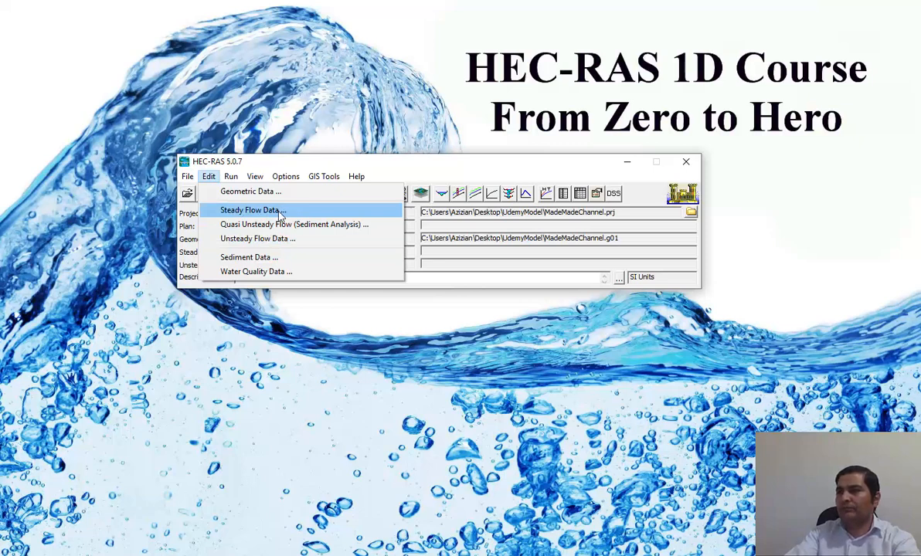
# Step: Open the steady flow data editor, set the number of profiles to 3 and apply the change
pyautogui.click(281, 216)
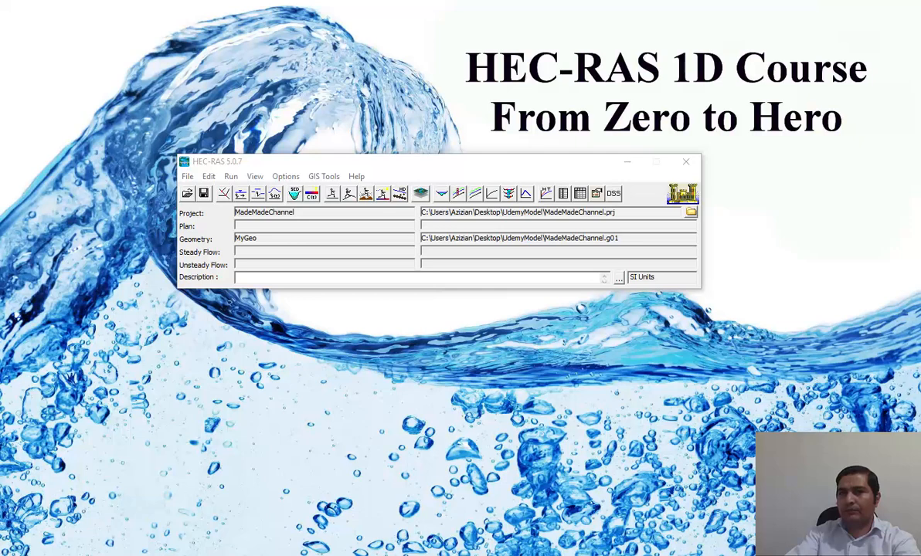
pyautogui.moveTo(388, 99); pyautogui.dragTo(635, 112)
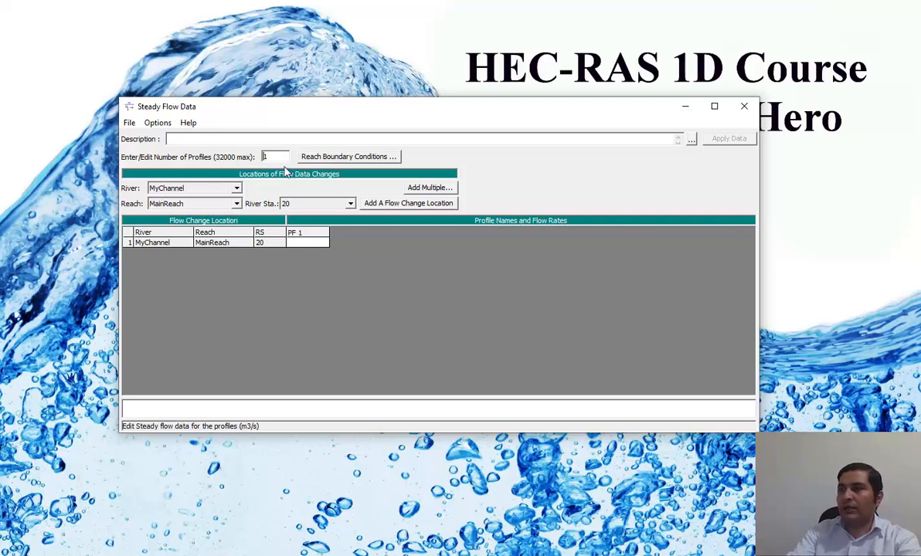
pyautogui.moveTo(275, 157); pyautogui.dragTo(256, 155)
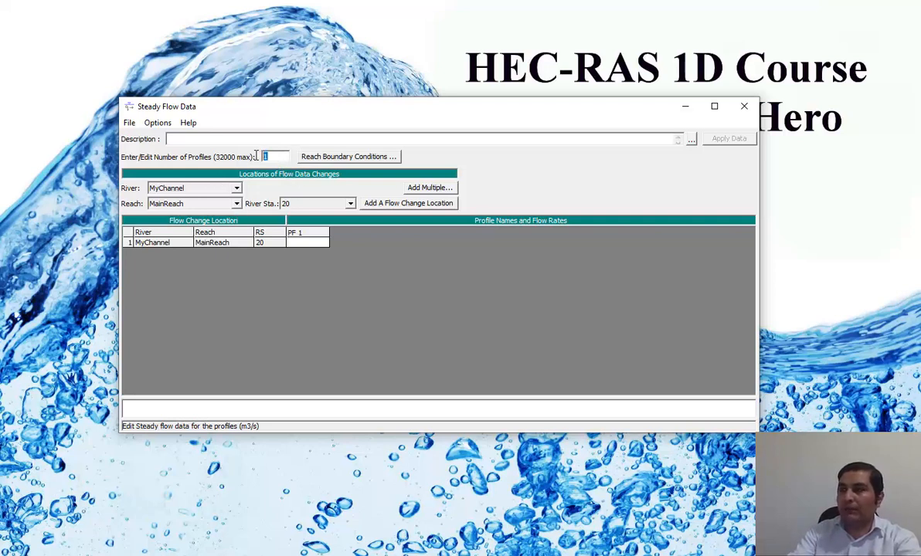
pyautogui.write('3')
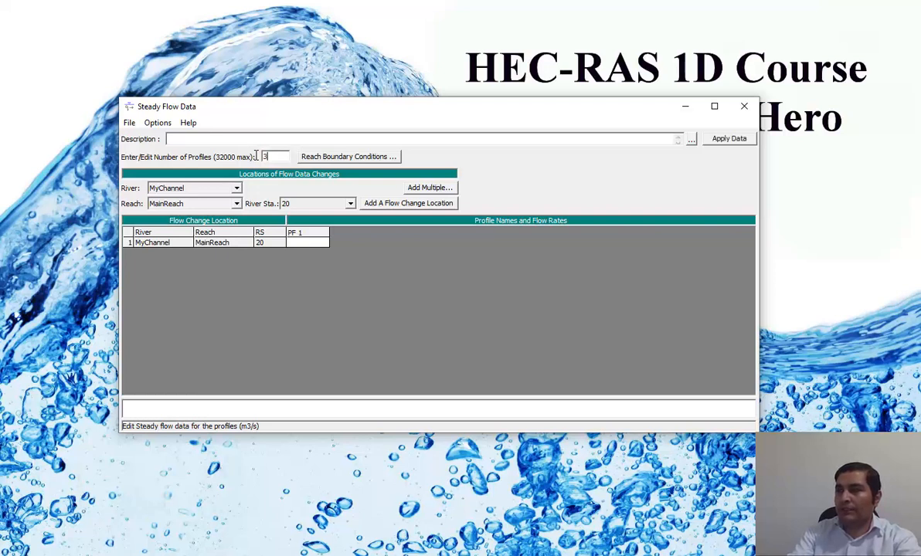
pyautogui.click(729, 144)
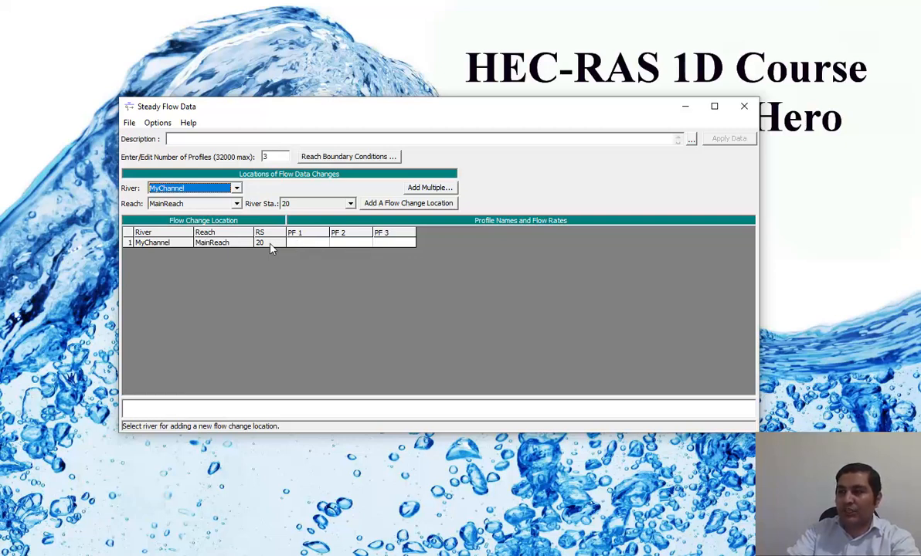
# Step: Open the profile names for editing, clear all three default names and name the first profile "Q_10 cms"
pyautogui.moveTo(312, 246); pyautogui.dragTo(386, 249)
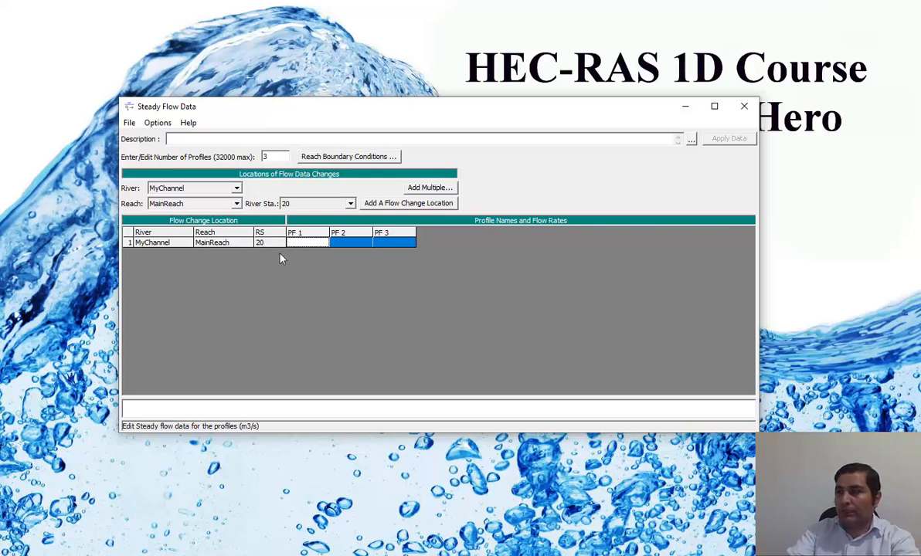
pyautogui.click(310, 245)
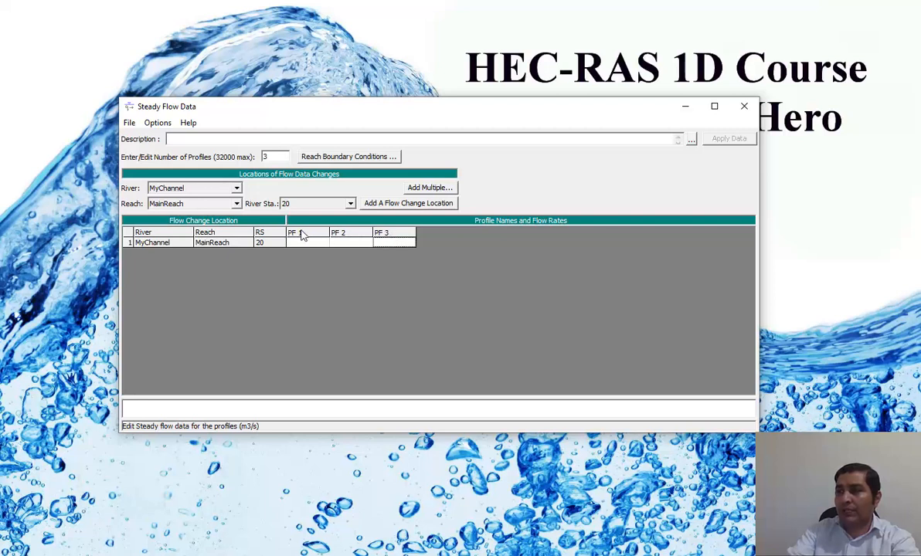
pyautogui.click(147, 122)
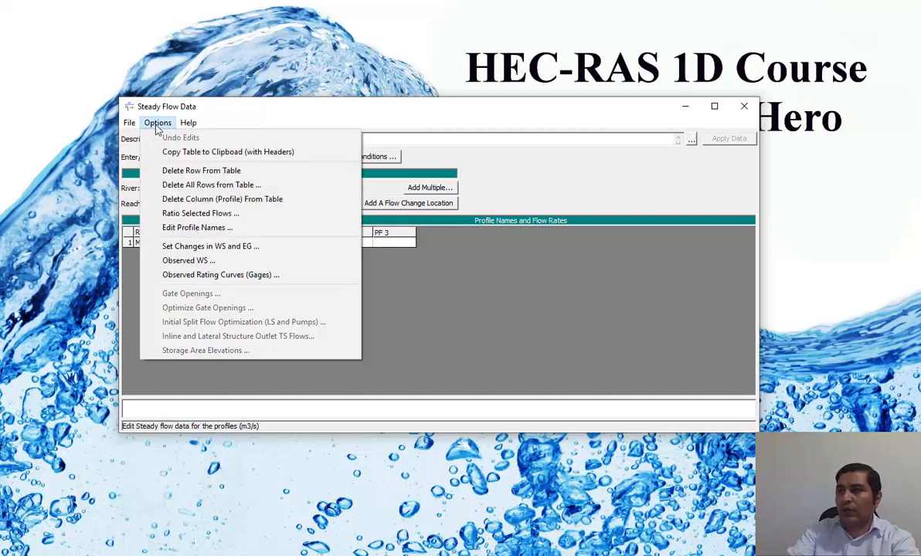
pyautogui.click(205, 229)
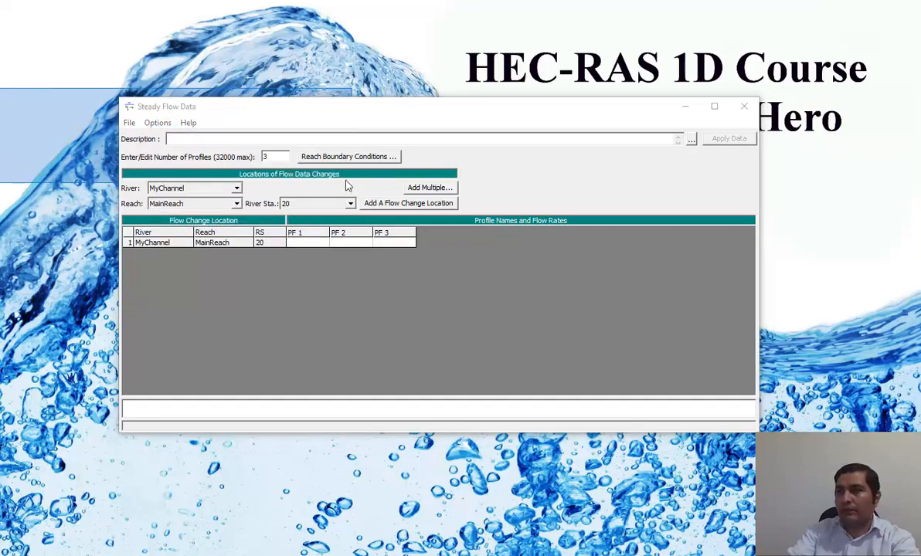
pyautogui.moveTo(0, 108); pyautogui.dragTo(304, 99)
pyautogui.moveTo(295, 160); pyautogui.dragTo(283, 194)
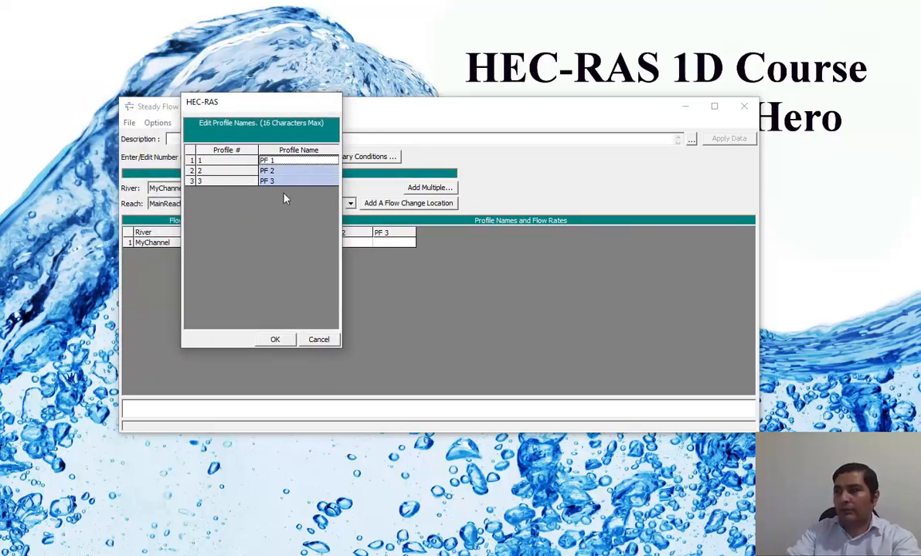
pyautogui.press('Delete')
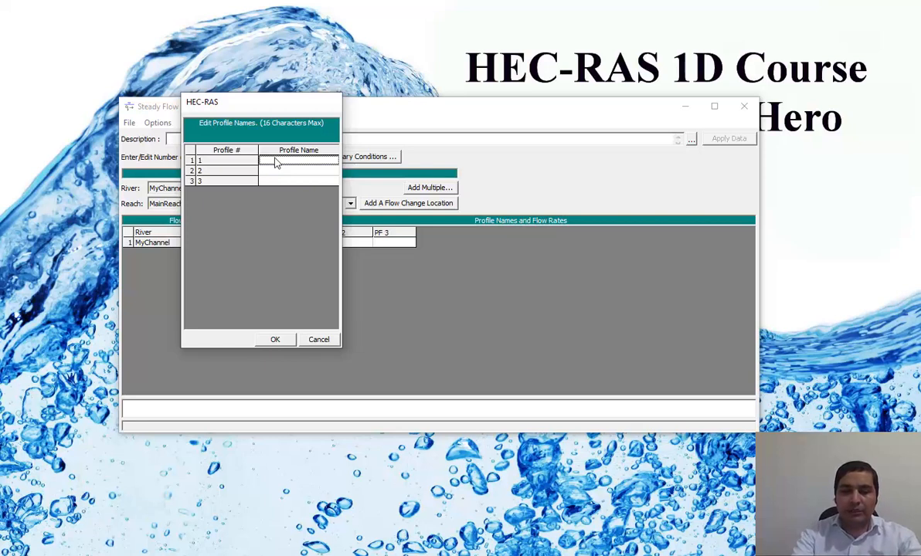
pyautogui.write('Q')
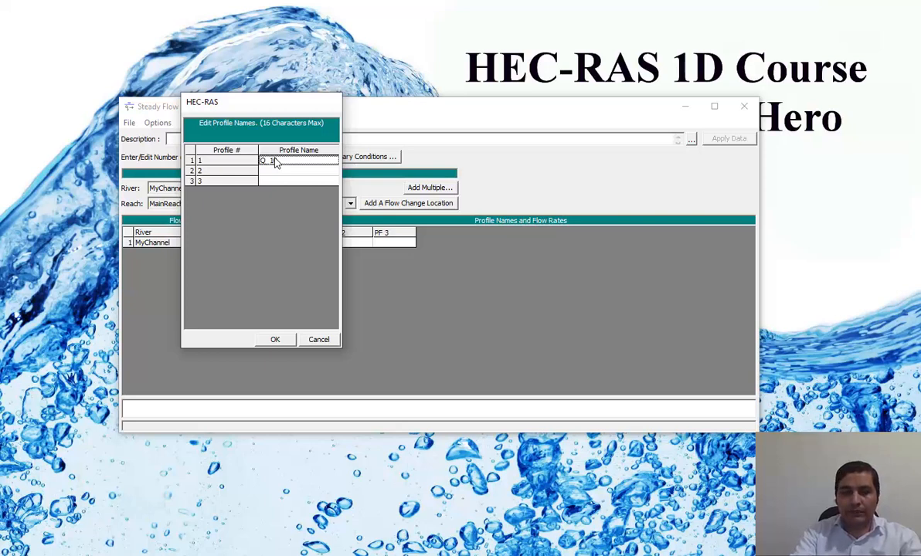
pyautogui.write('_1cm')
pyautogui.write('0 cms')
# Step: Name the second profile "Q_20 cms" and the third "Q_50 cms", and accept the profile names
pyautogui.click(277, 171)
pyautogui.write('Q_20')
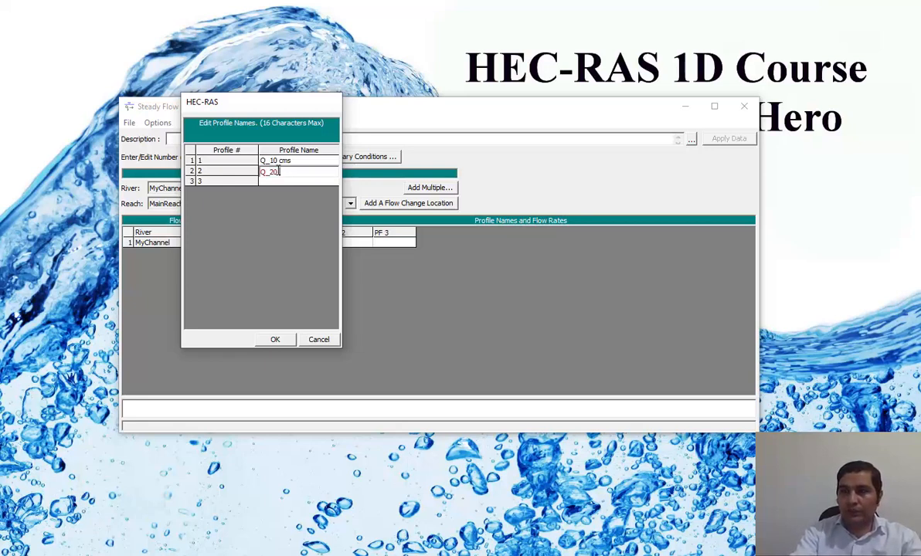
pyautogui.write(' cms')
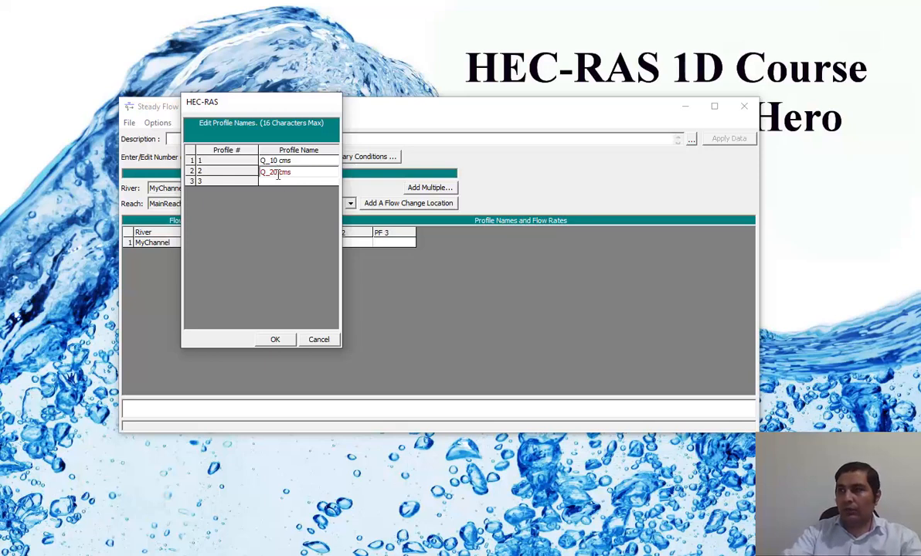
pyautogui.click(285, 183)
pyautogui.write('Q')
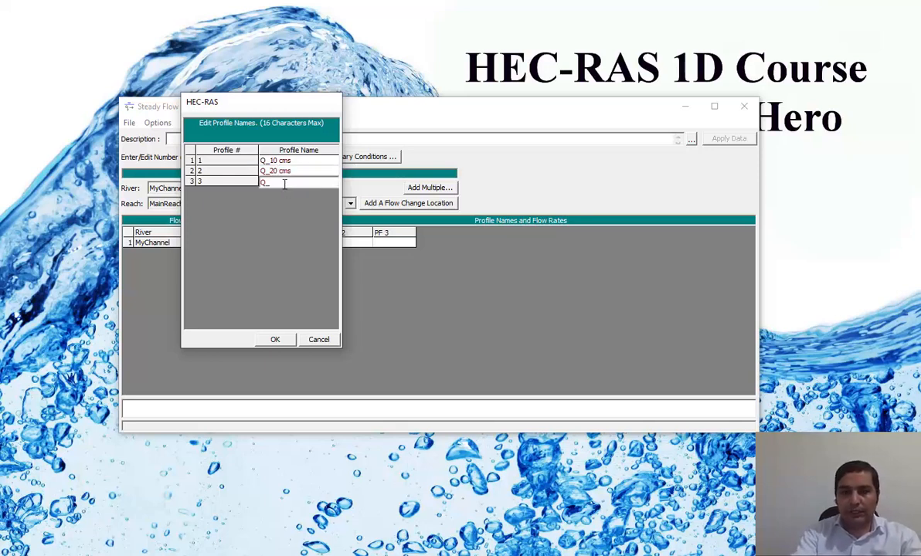
pyautogui.write('_50 ')
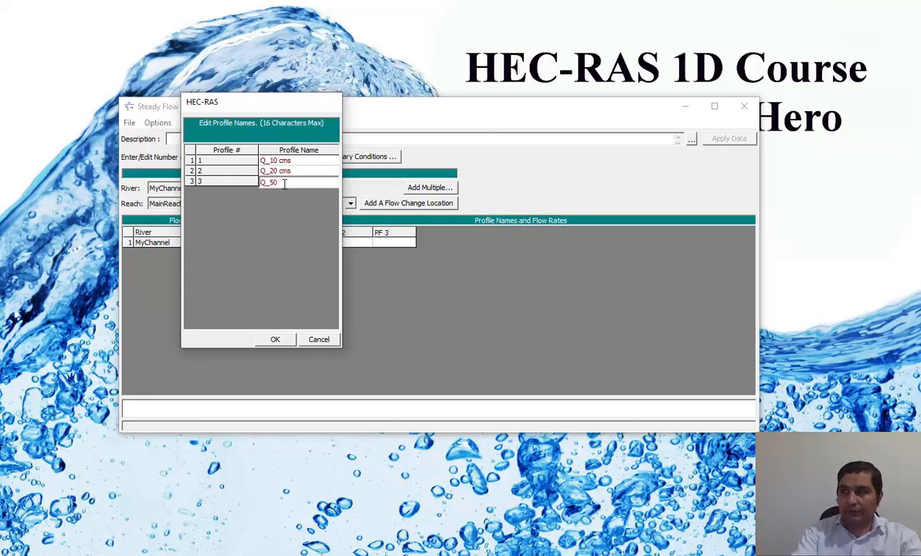
pyautogui.write('cms')
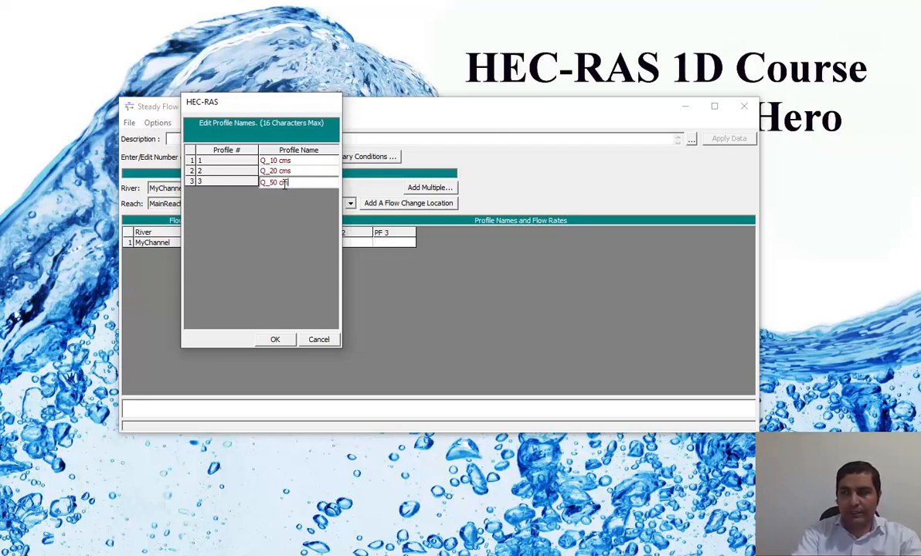
pyautogui.press('Return')
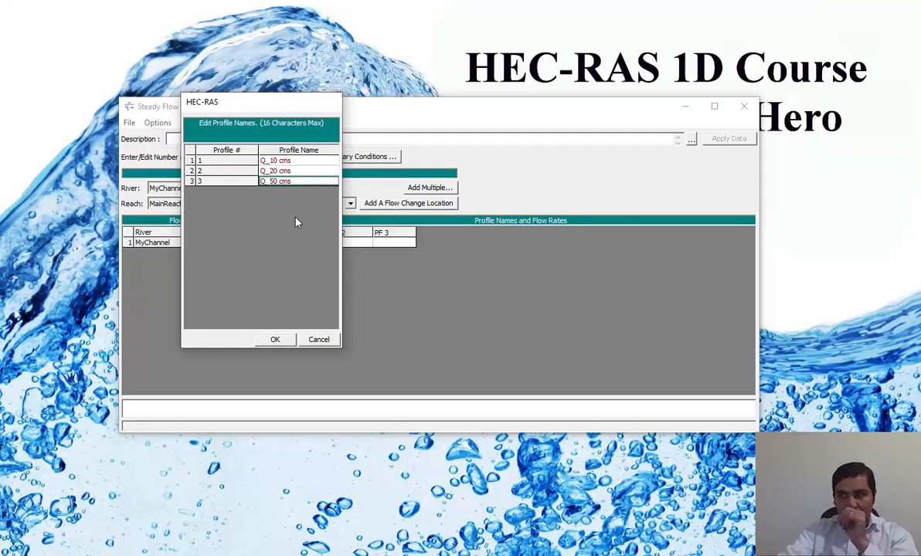
pyautogui.click(274, 340)
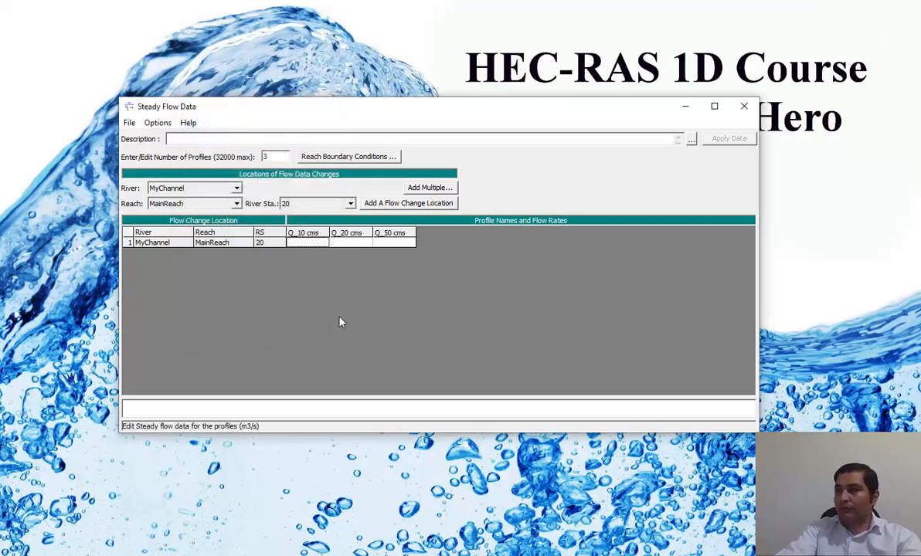
# Step: Widen the profile columns and apply flow rates of 10, 20 and 50 m3/s for the three profiles at river station 20
pyautogui.click(332, 233)
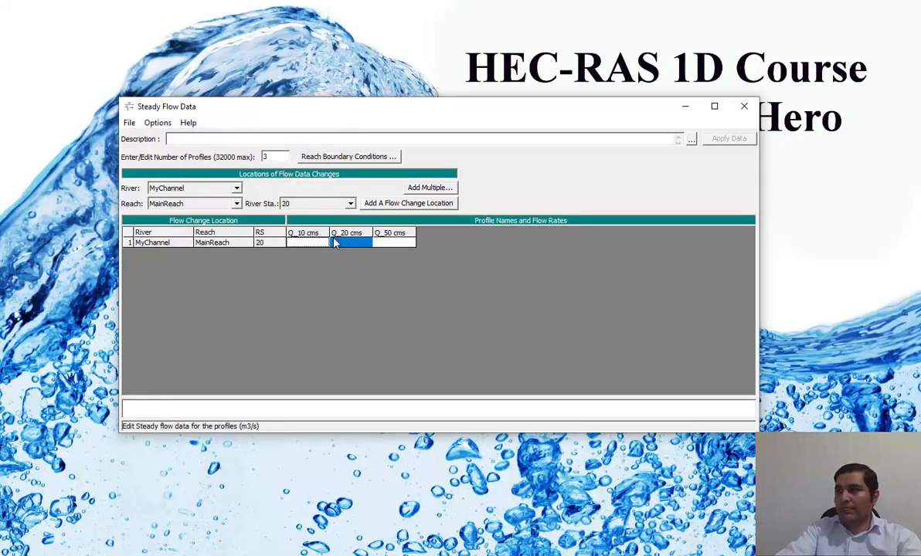
pyautogui.moveTo(328, 233); pyautogui.dragTo(445, 234)
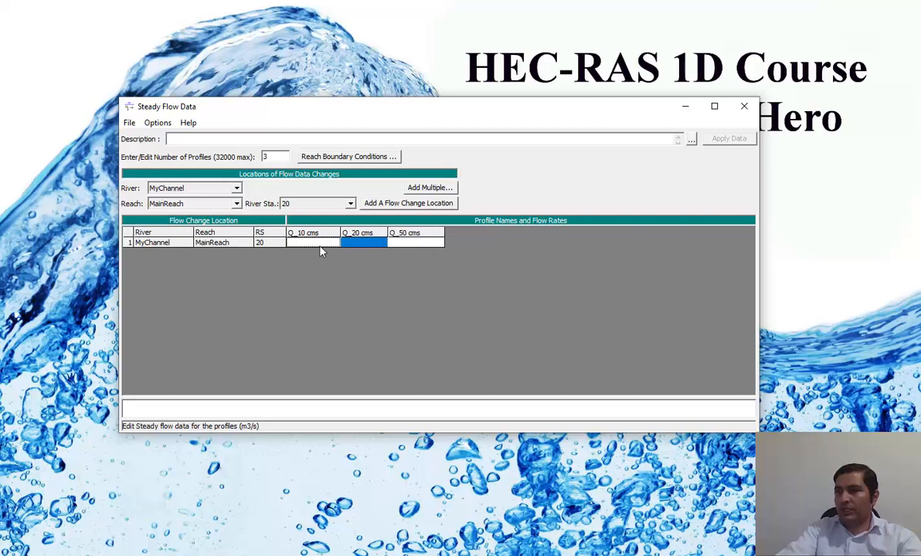
pyautogui.click(319, 245)
pyautogui.write('10')
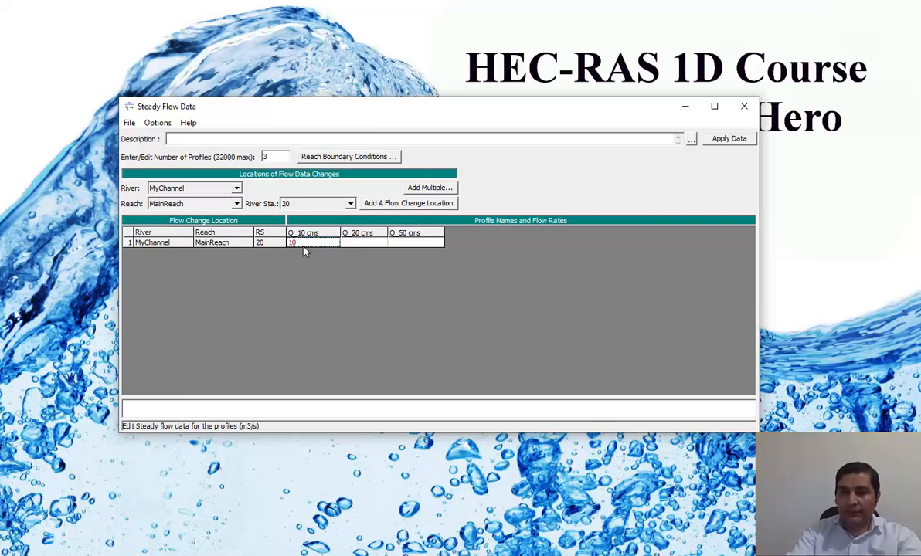
pyautogui.press('Tab')
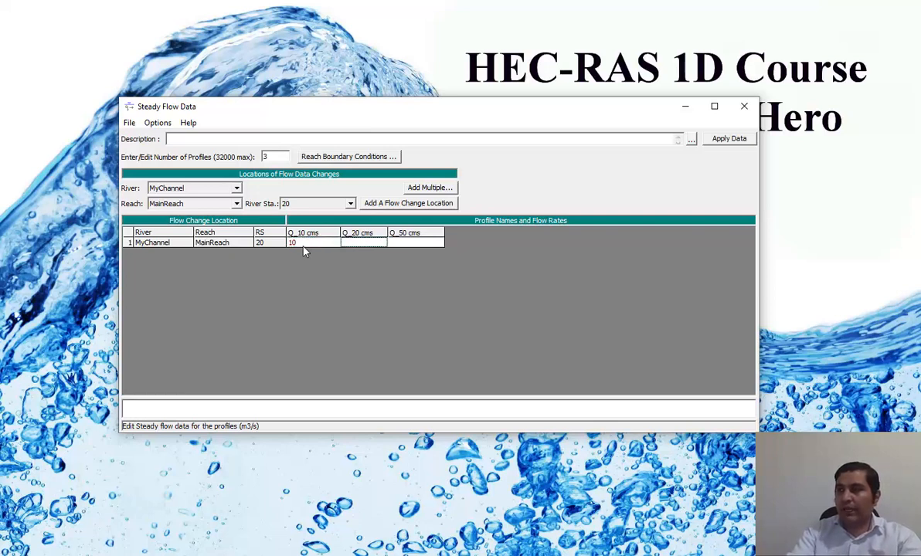
pyautogui.write('20')
pyautogui.press('Tab')
pyautogui.write('50')
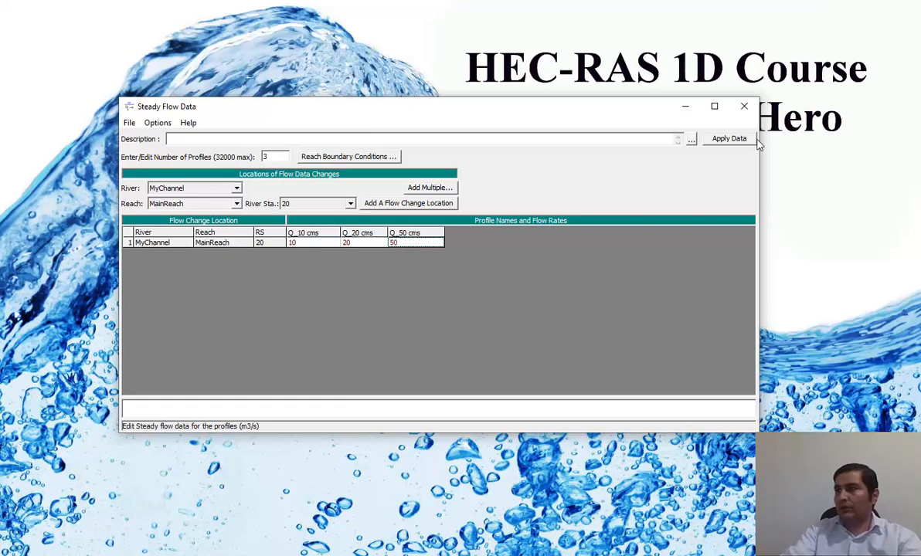
pyautogui.click(742, 140)
# Step: Save the steady flow data with the title "FlowData" in the UdemyModel folder
pyautogui.click(129, 124)
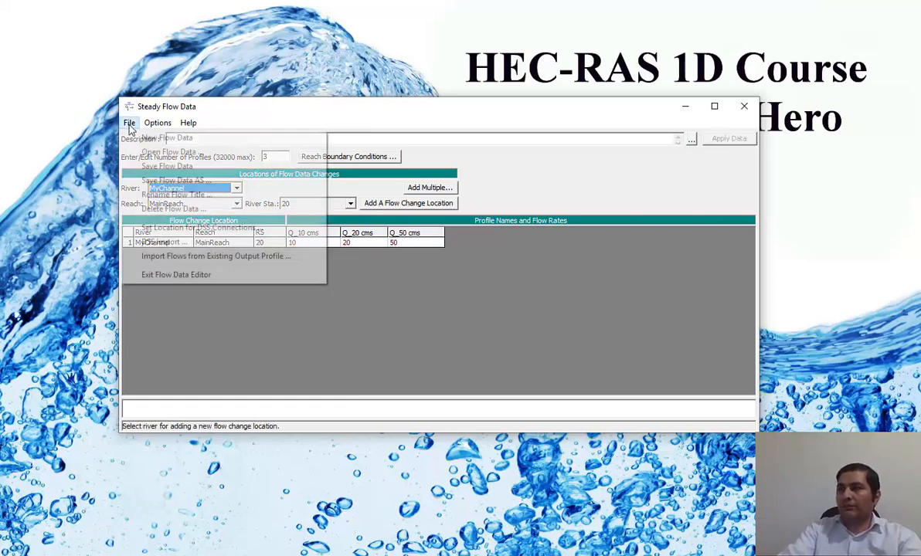
pyautogui.click(175, 169)
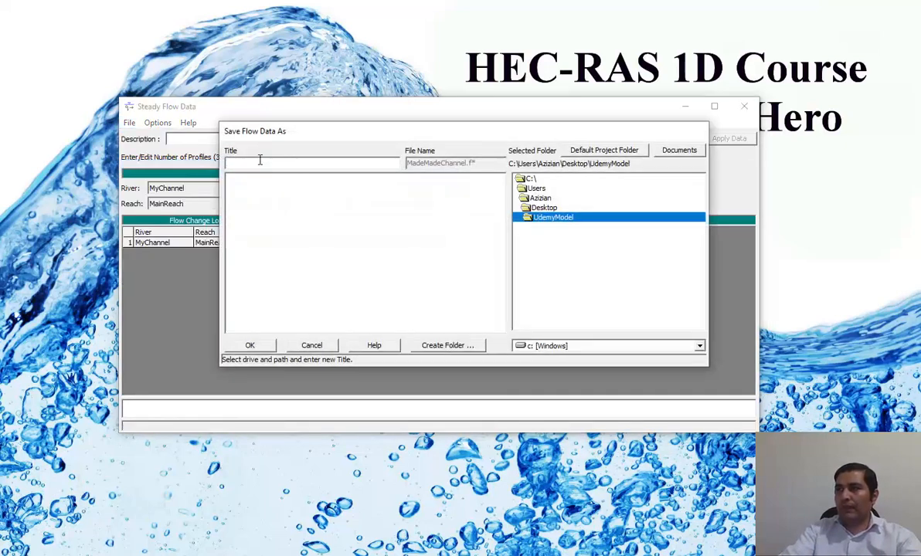
pyautogui.write('FlowData')
pyautogui.click(250, 345)
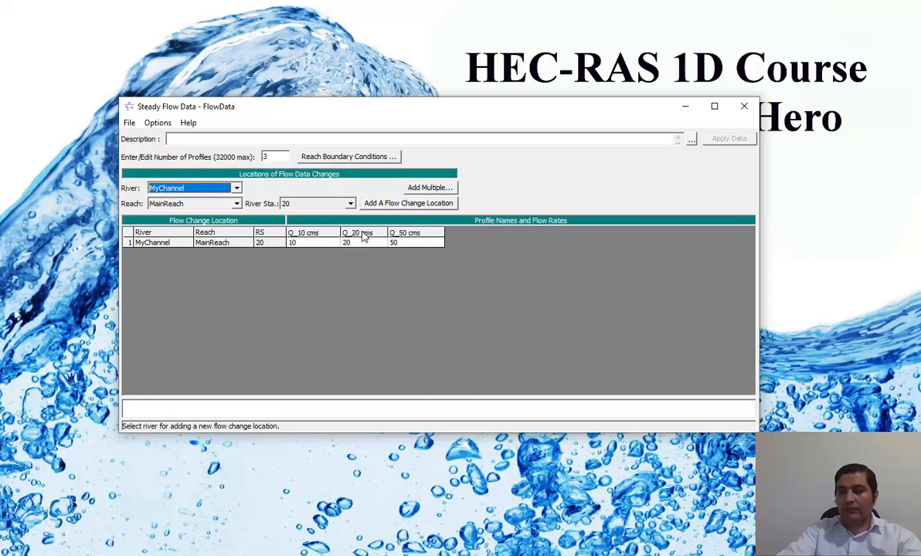
# Step: Set the downstream reach boundary condition for all profiles to normal depth with a slope of 0.001
pyautogui.click(359, 159)
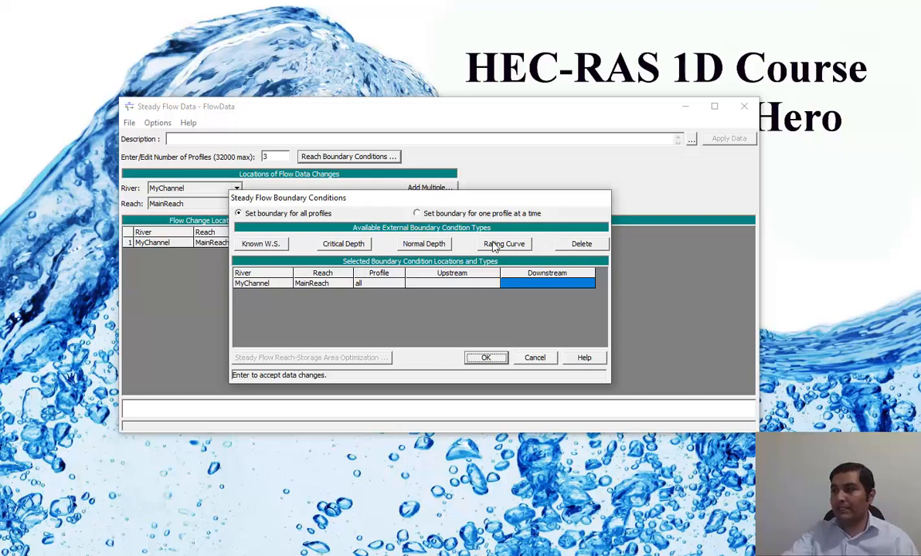
pyautogui.click(421, 244)
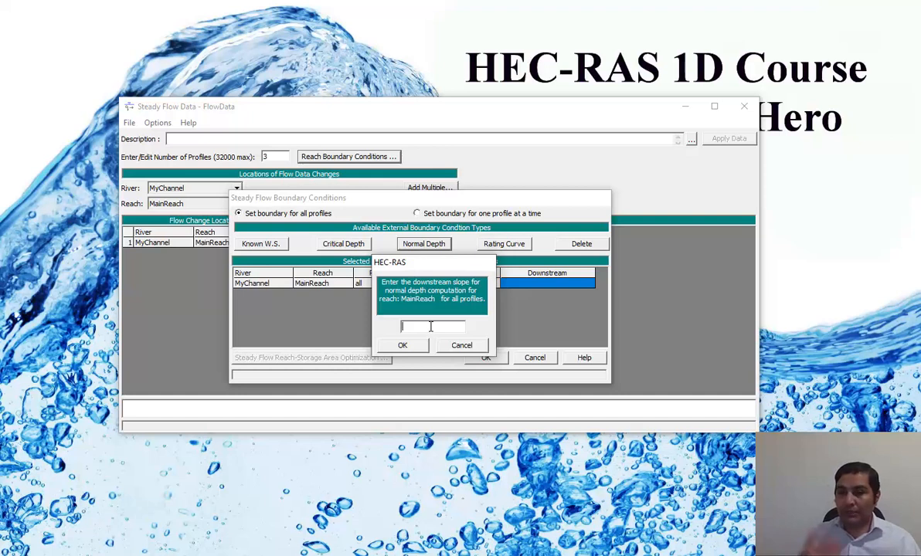
pyautogui.write('0.0')
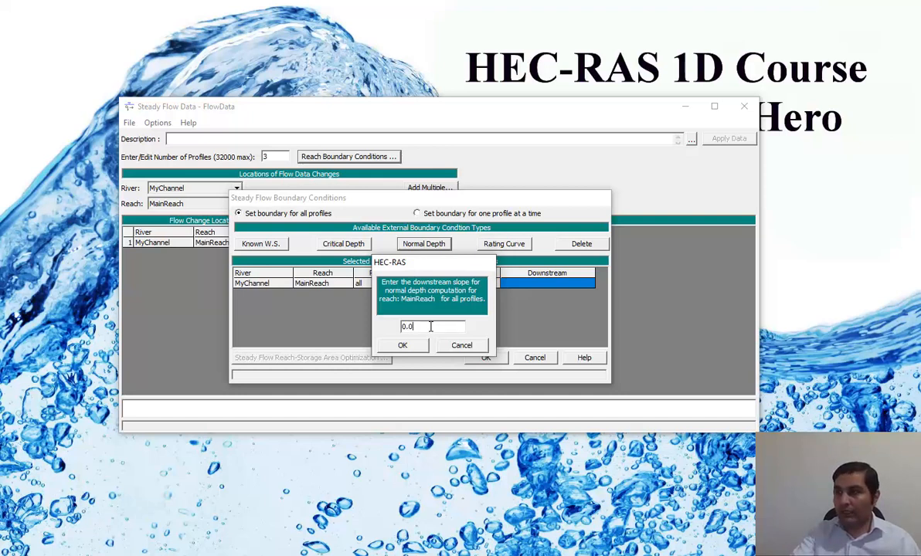
pyautogui.write('01')
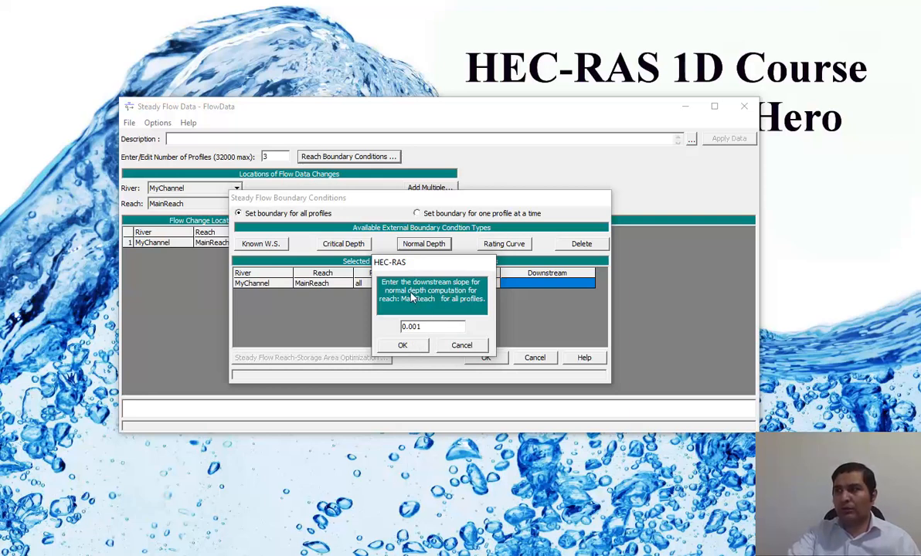
pyautogui.click(412, 347)
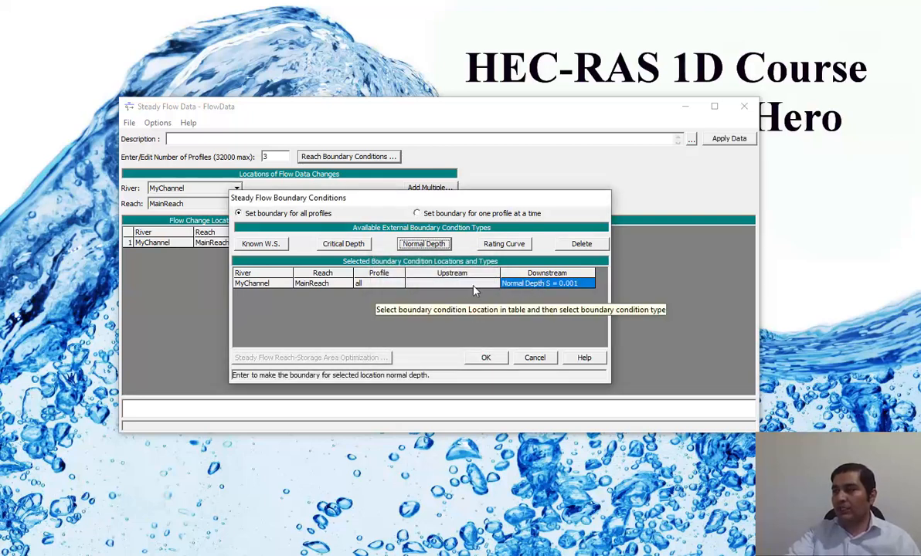
# Step: Set the upstream reach boundary condition for all profiles to normal depth with a slope of 0.001, and accept the boundary conditions
pyautogui.click(473, 284)
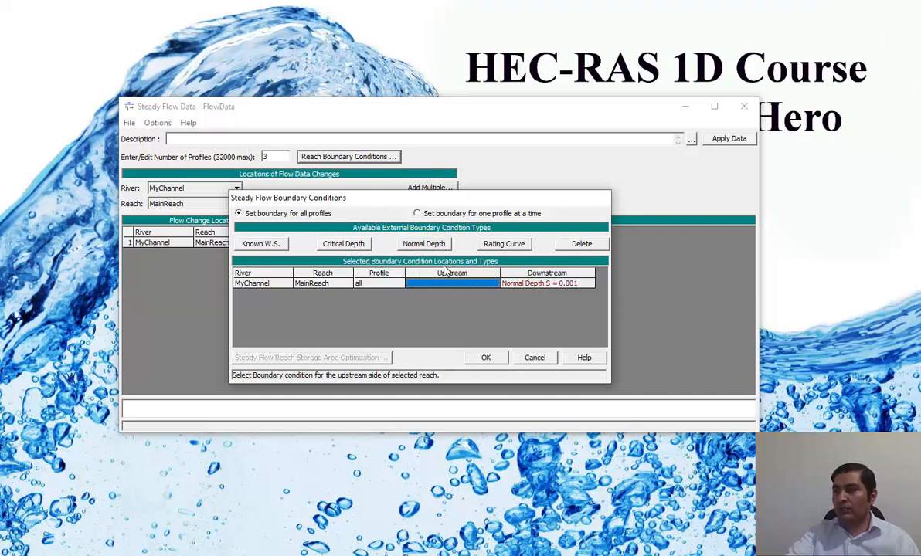
pyautogui.click(424, 245)
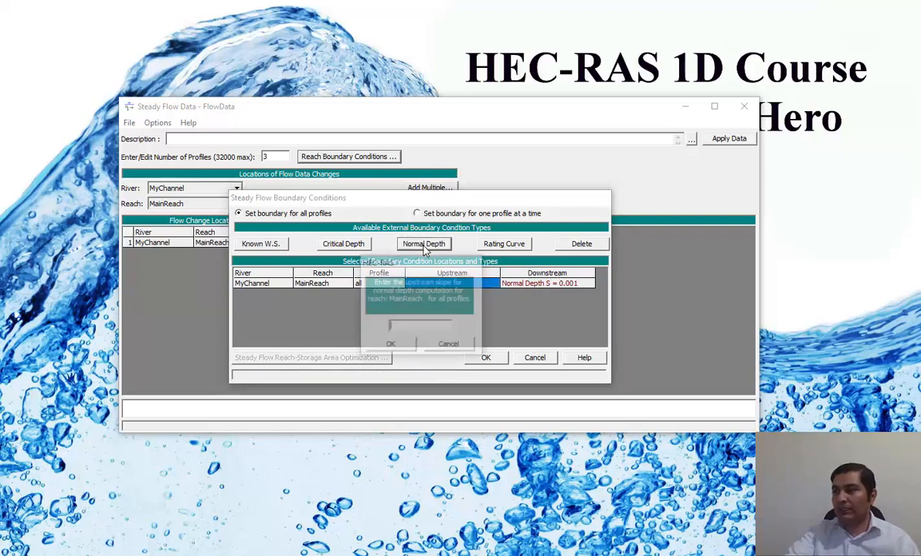
pyautogui.write('0.001')
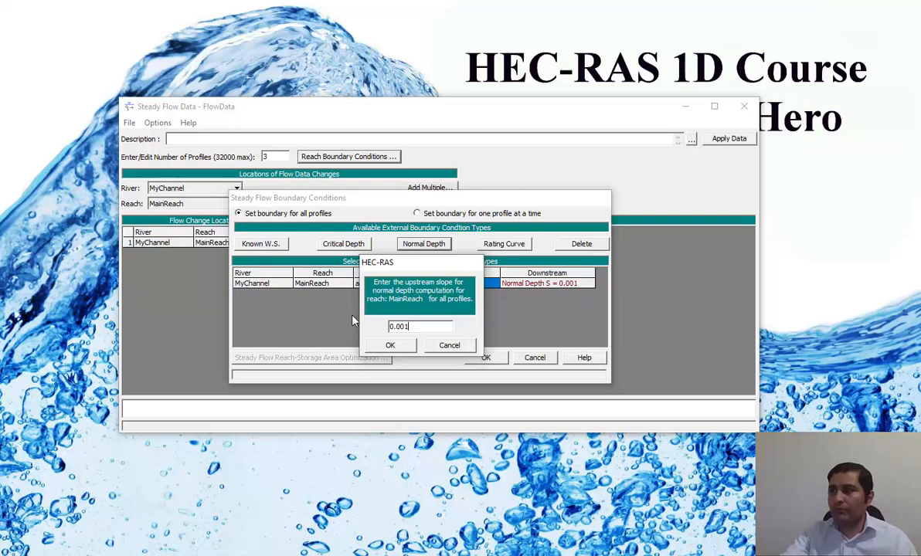
pyautogui.click(390, 345)
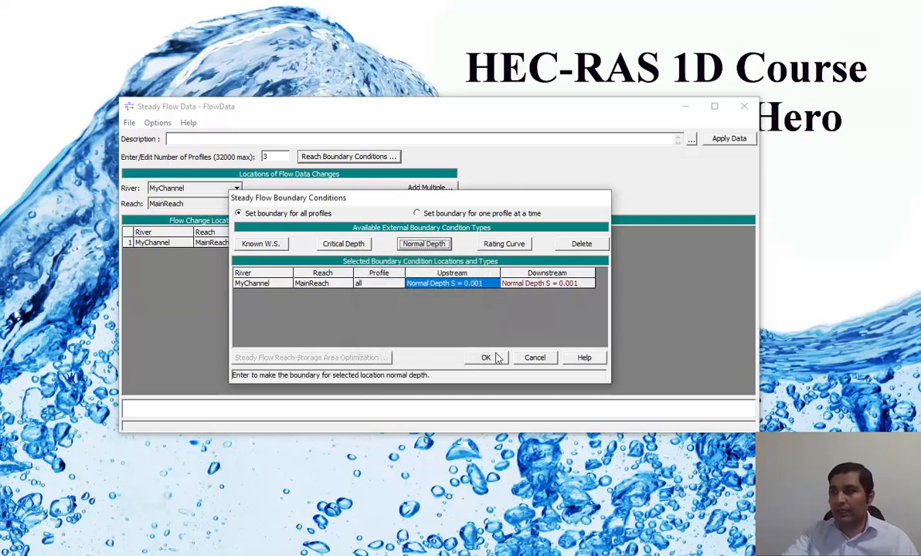
pyautogui.click(495, 361)
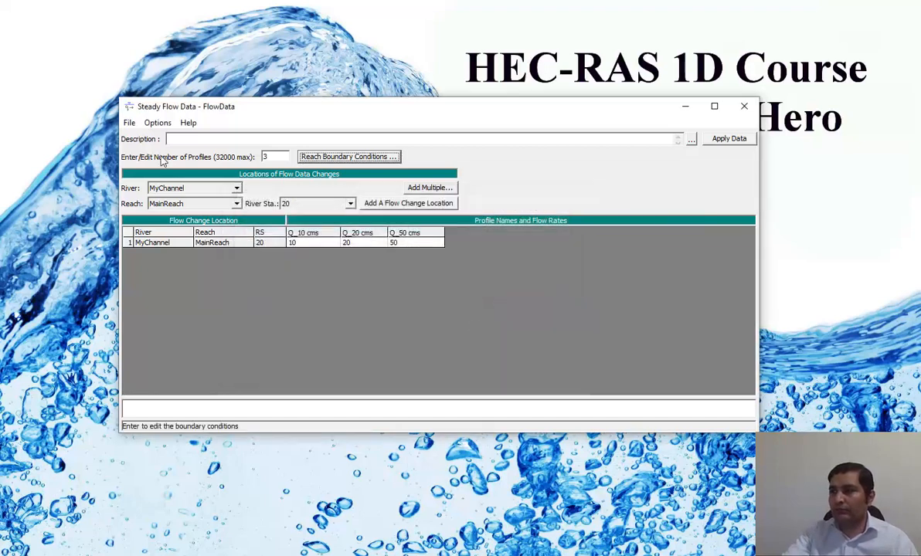
# Step: Save the steady flow data with its boundary conditions and close the flow data editor
pyautogui.click(129, 123)
pyautogui.click(167, 166)
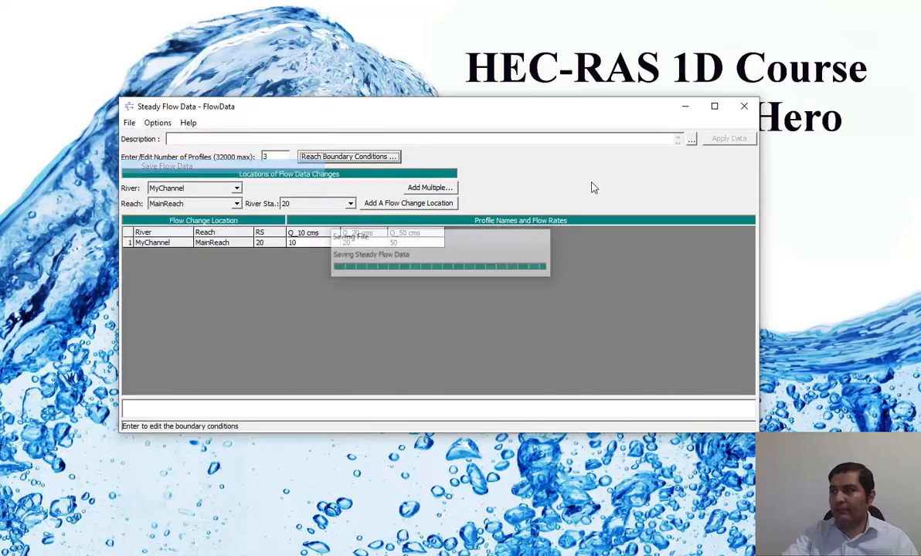
pyautogui.click(742, 114)
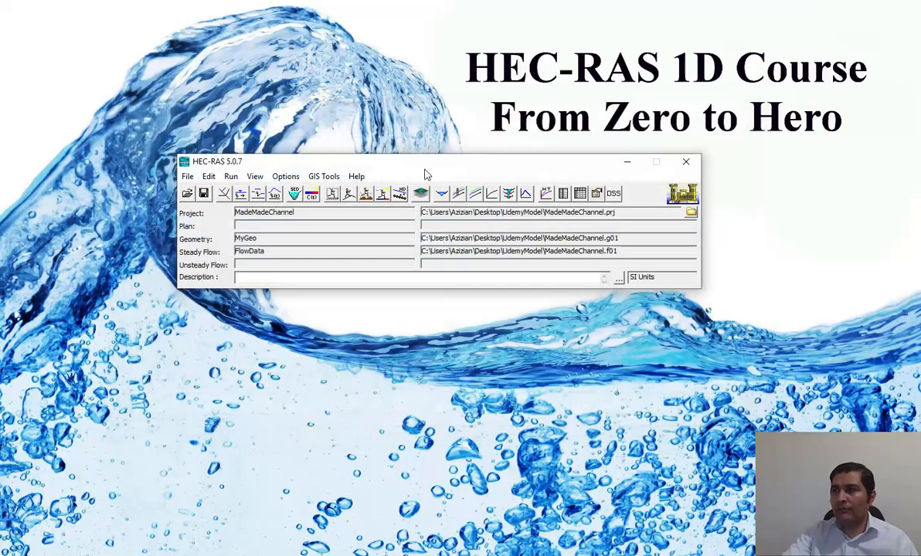
# Step: Open the steady flow analysis setup and select MyGeo as the geometry file and FlowData as the steady flow file
pyautogui.moveTo(405, 164)
pyautogui.mouseDown()
pyautogui.moveTo(421, 173)
pyautogui.moveTo(409, 166)
pyautogui.mouseUp()
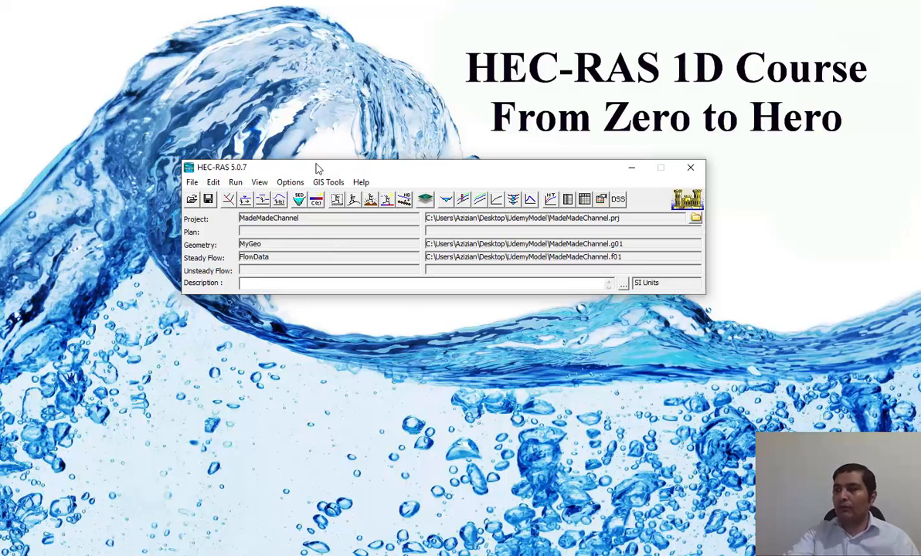
pyautogui.click(235, 183)
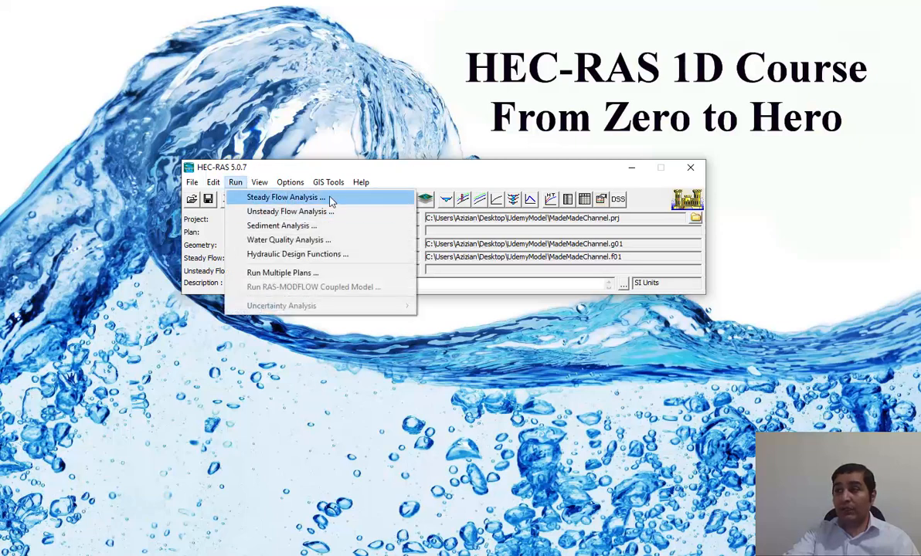
pyautogui.click(417, 172)
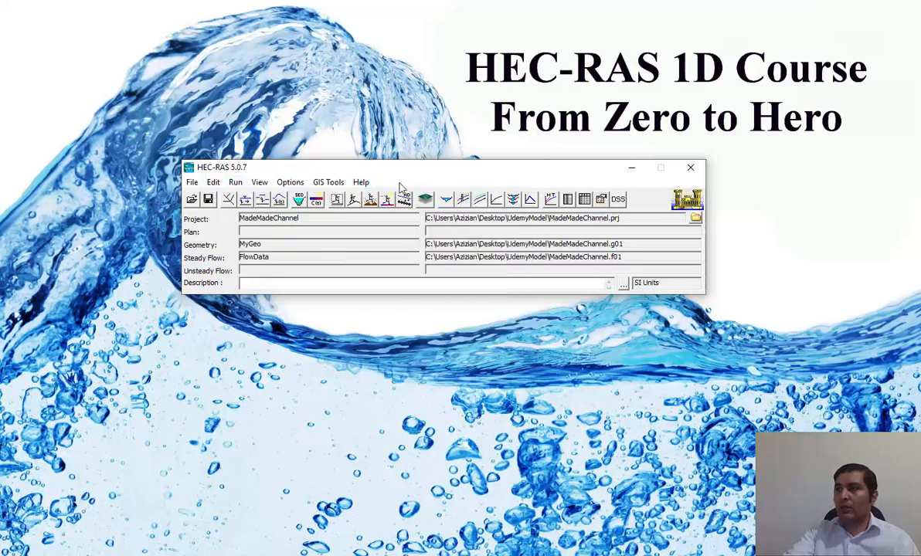
pyautogui.click(337, 205)
pyautogui.moveTo(323, 179); pyautogui.dragTo(496, 126)
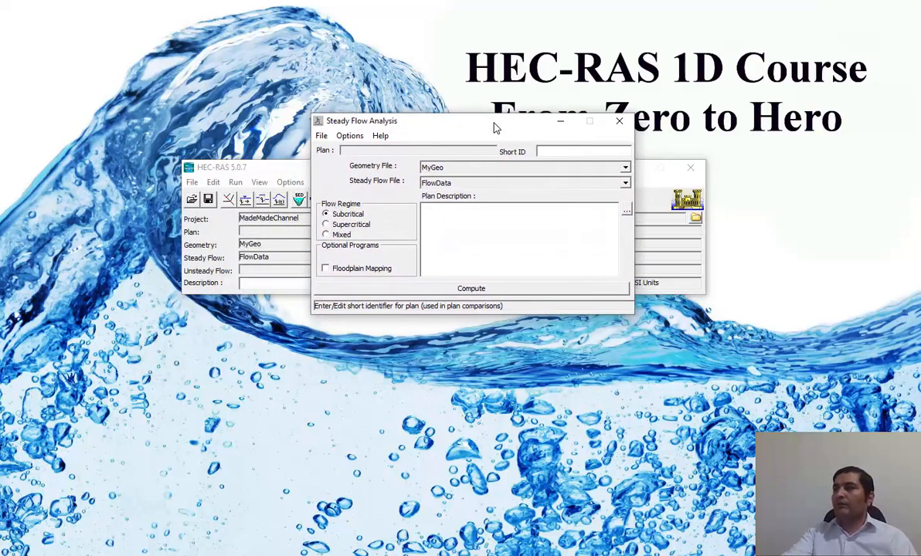
pyautogui.moveTo(475, 134); pyautogui.dragTo(433, 120)
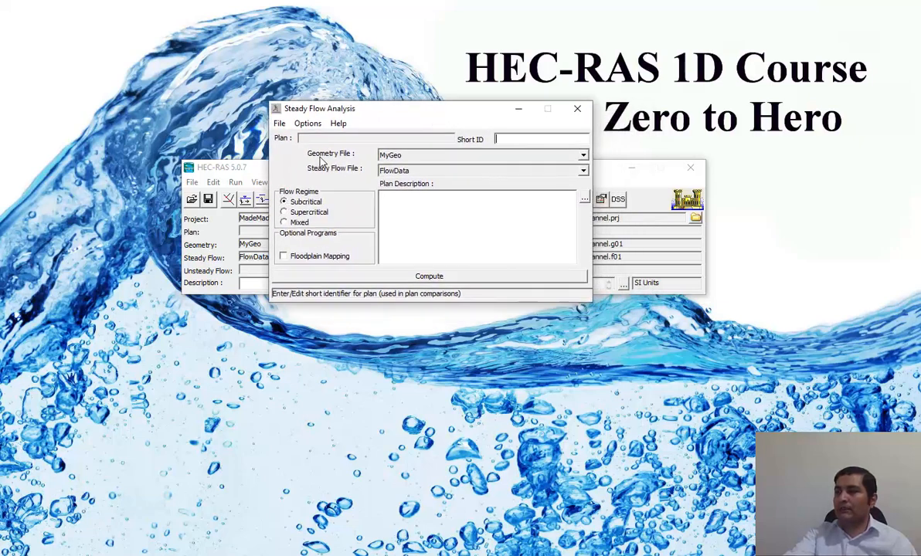
pyautogui.click(412, 159)
pyautogui.click(412, 161)
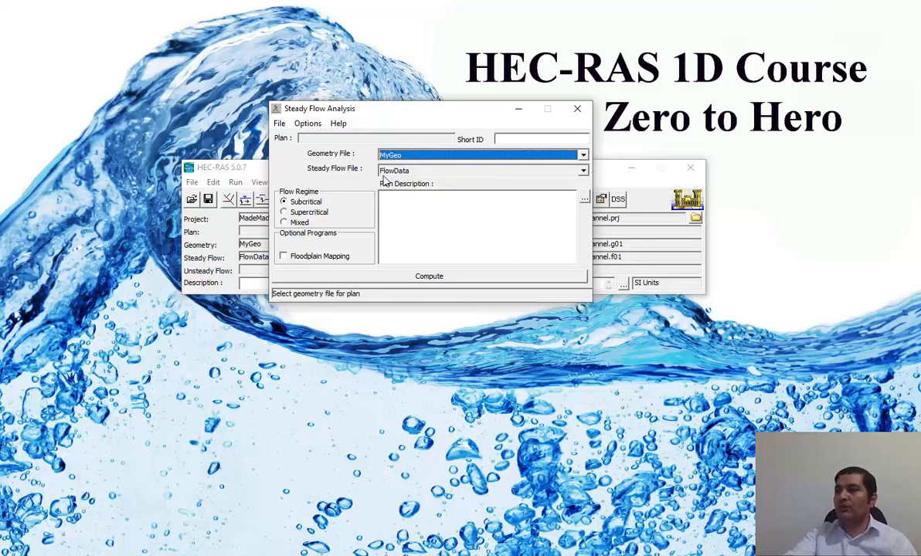
pyautogui.click(413, 170)
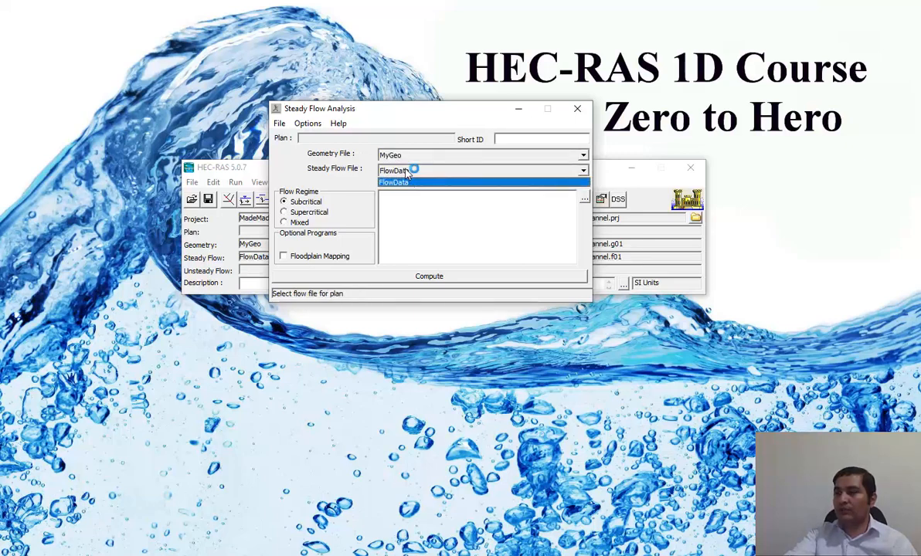
pyautogui.click(406, 183)
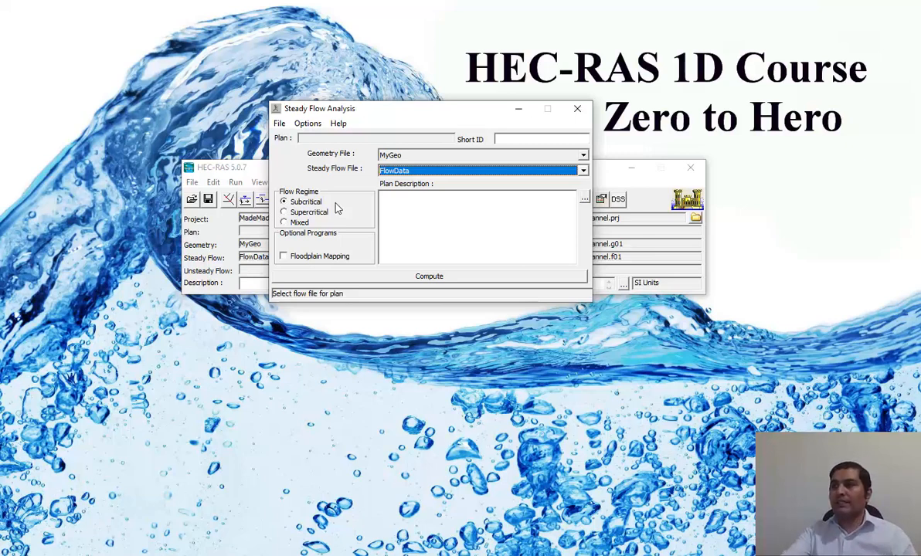
# Step: Set the flow regime to Mixed and enable Floodplain Mapping for the steady flow analysis
pyautogui.click(306, 204)
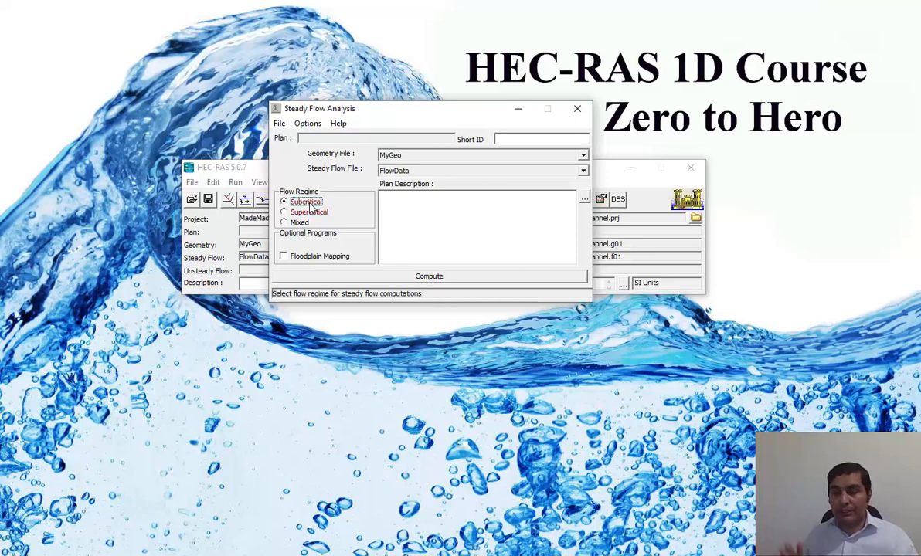
pyautogui.click(309, 212)
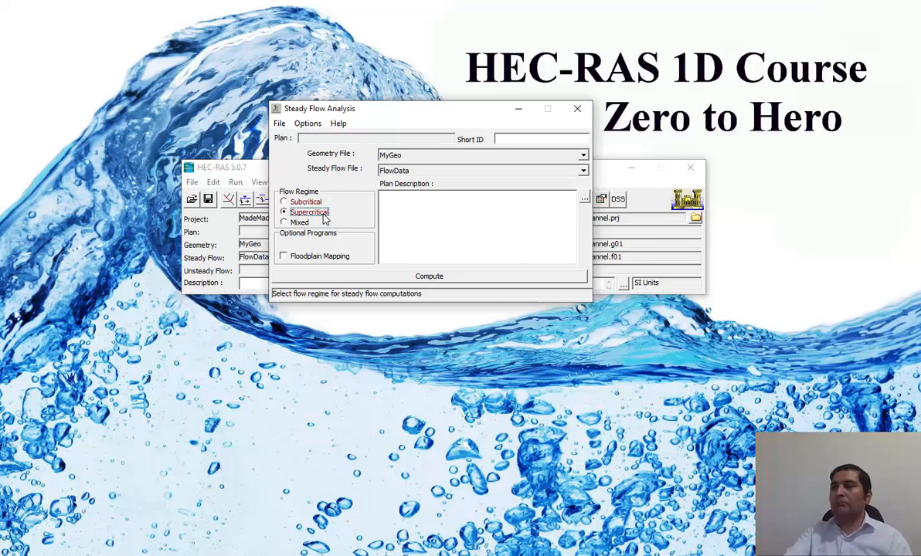
pyautogui.click(301, 222)
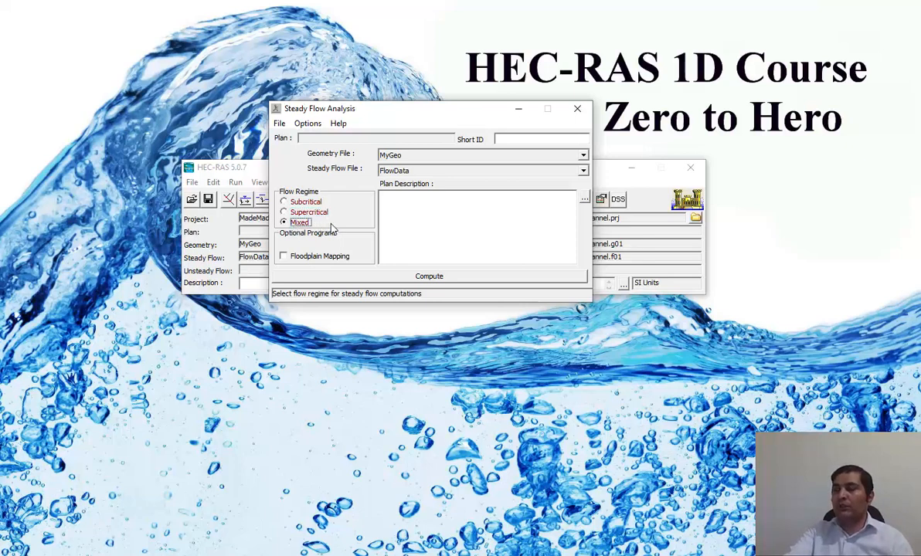
pyautogui.click(387, 222)
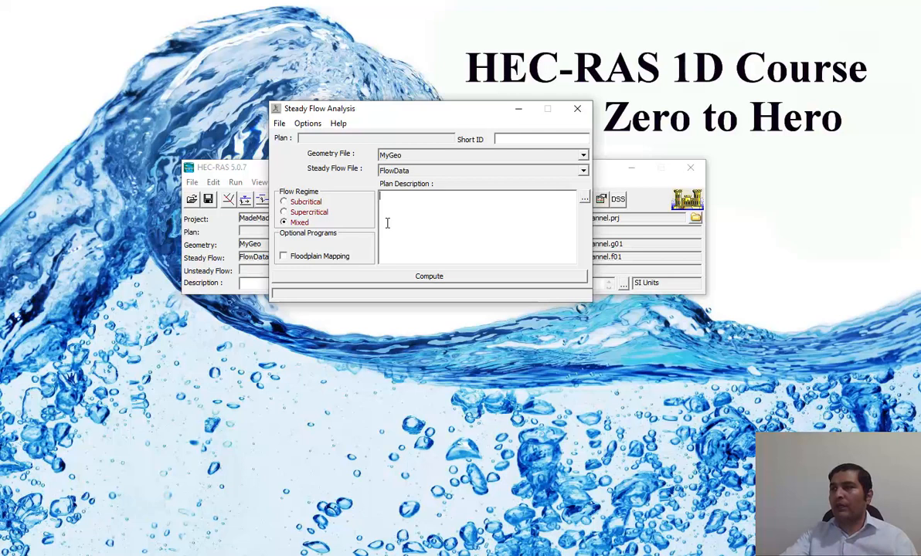
pyautogui.click(291, 258)
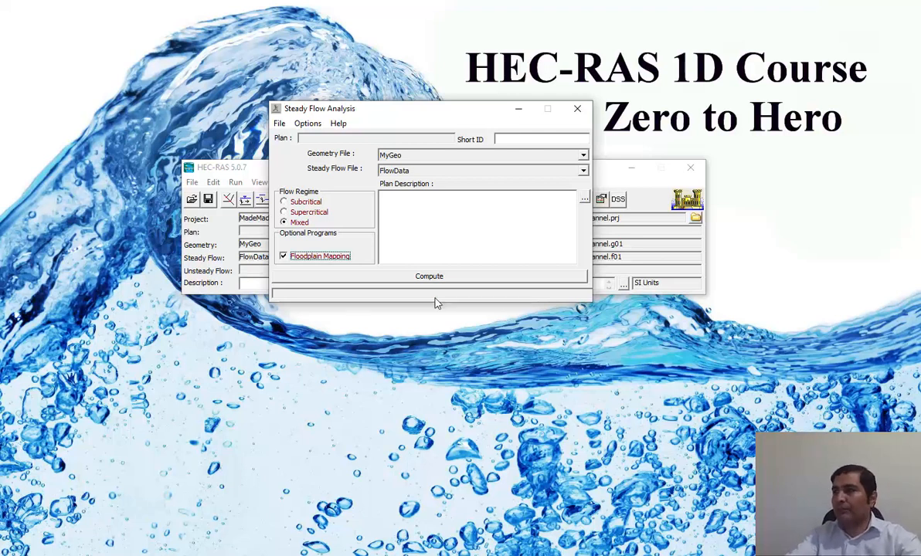
pyautogui.moveTo(408, 114); pyautogui.dragTo(402, 144)
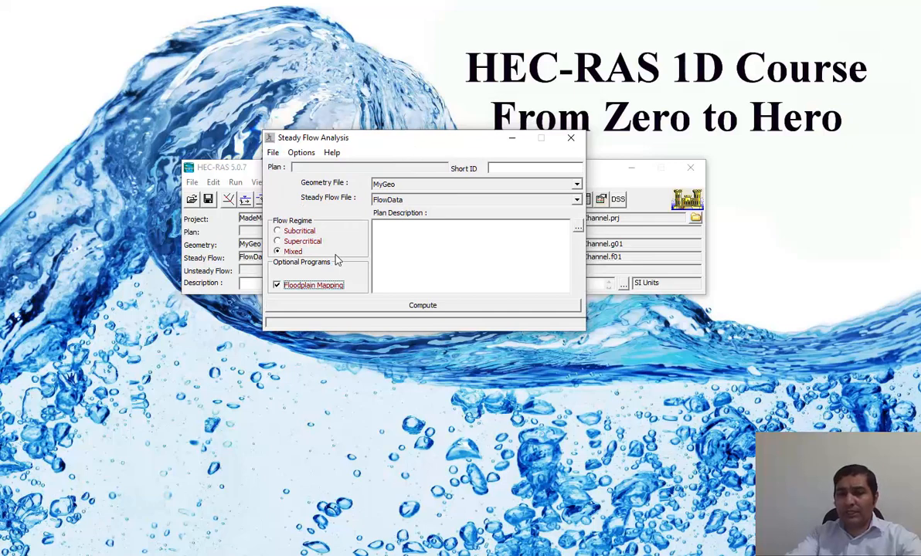
# Step: Save the plan in the UdemyModel folder with the title "Plan_Base" and the short identifier "Base"
pyautogui.click(273, 153)
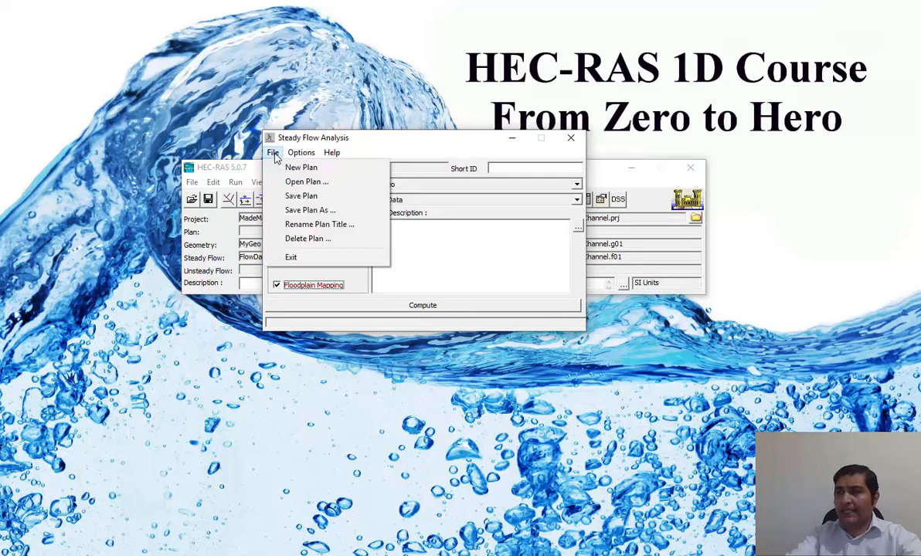
pyautogui.click(315, 198)
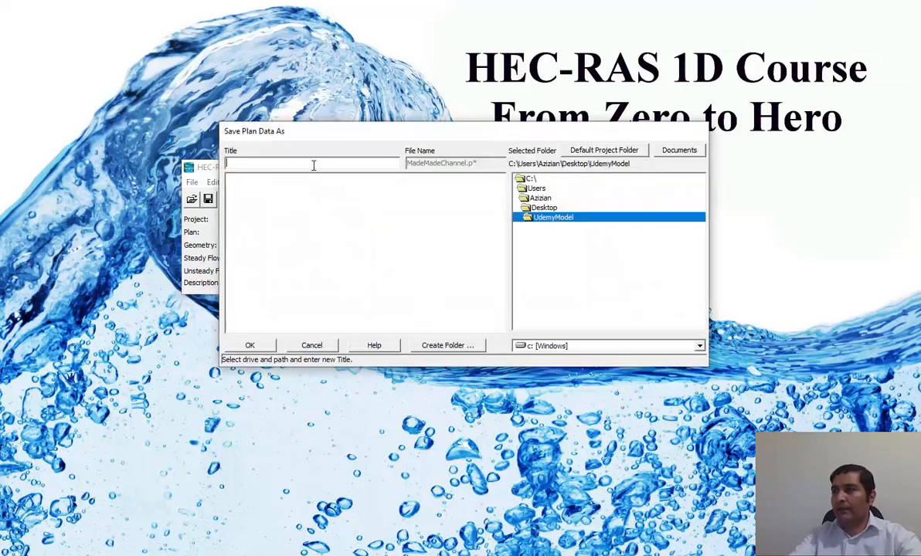
pyautogui.write('Plan')
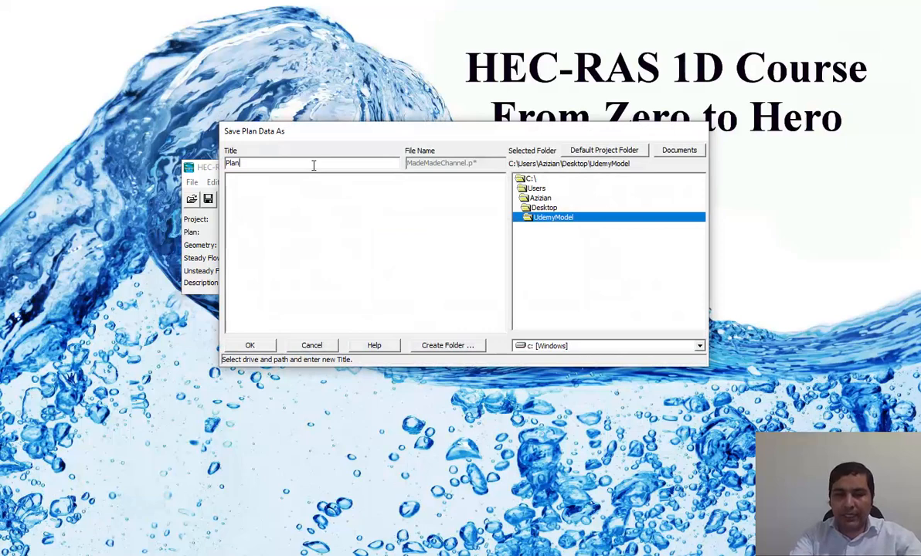
pyautogui.write('_Base')
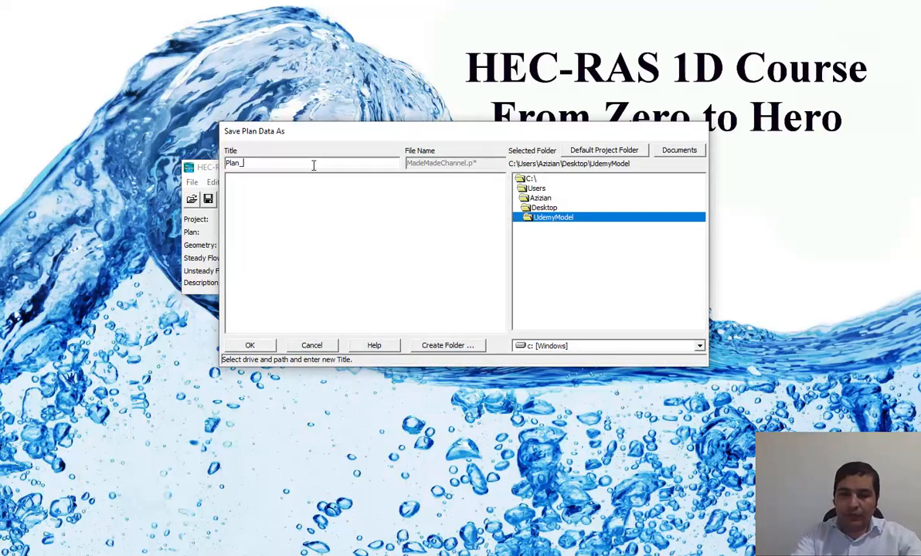
pyautogui.click(249, 345)
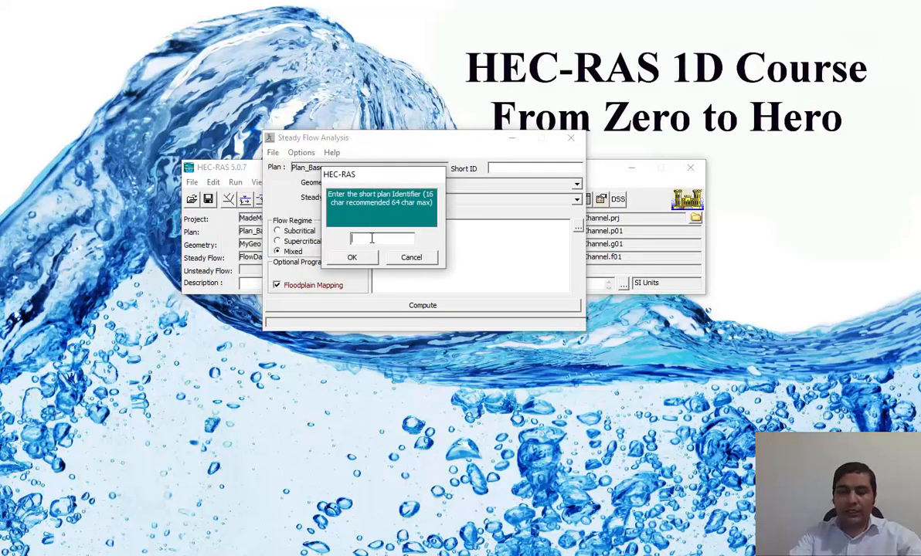
pyautogui.write('Ba')
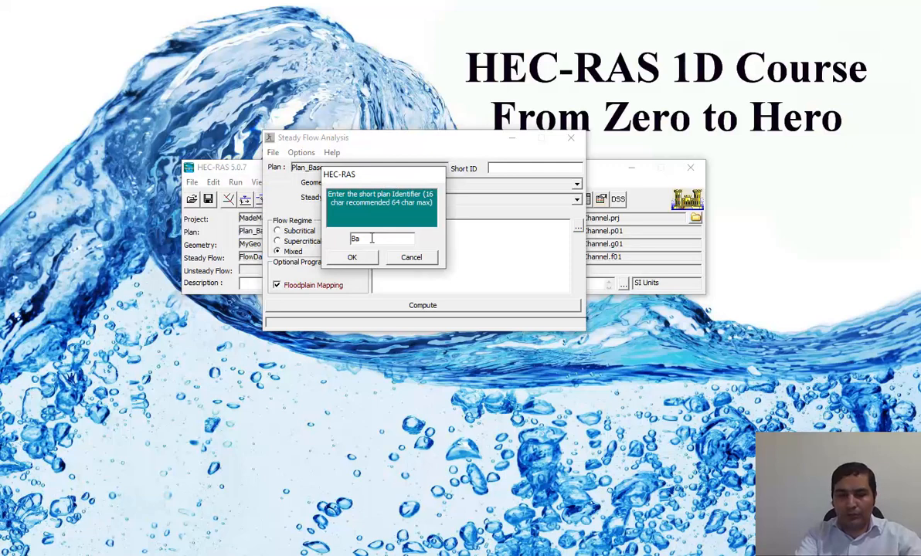
pyautogui.write('se')
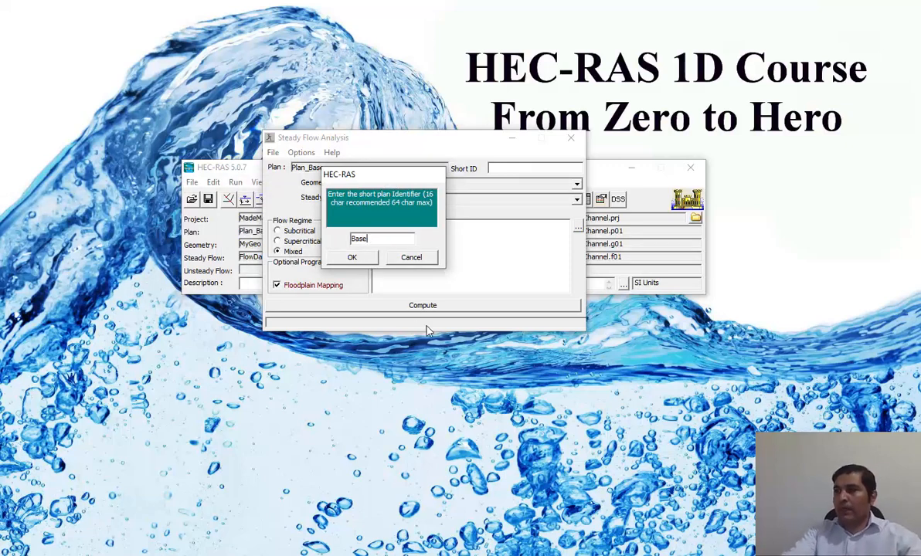
pyautogui.click(368, 260)
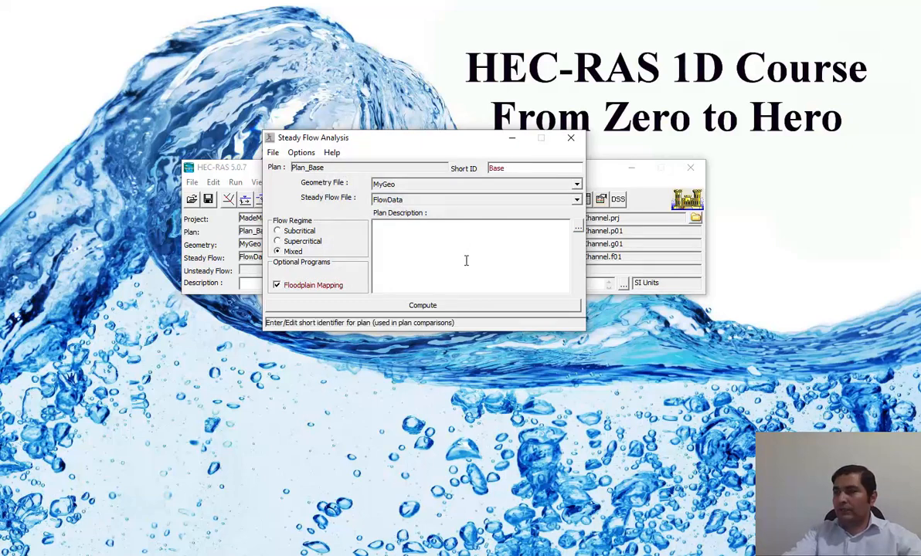
# Step: Enter the plan description "This a steady flow simualtion in Compund channel"
pyautogui.click(388, 225)
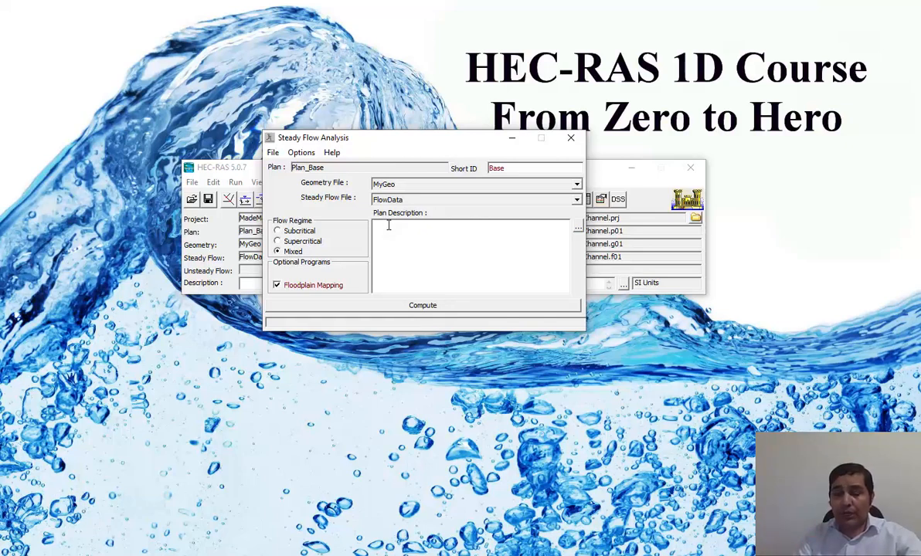
pyautogui.write('This i')
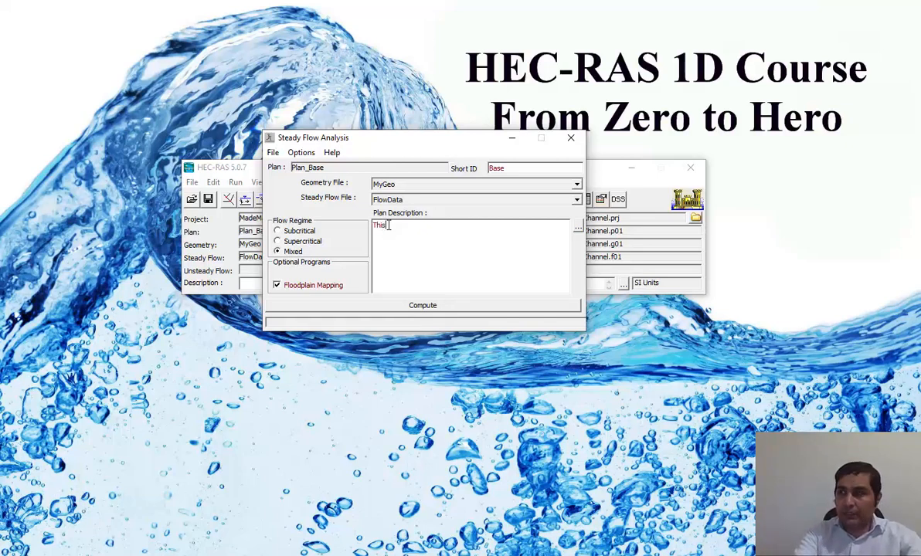
pyautogui.write('s st')
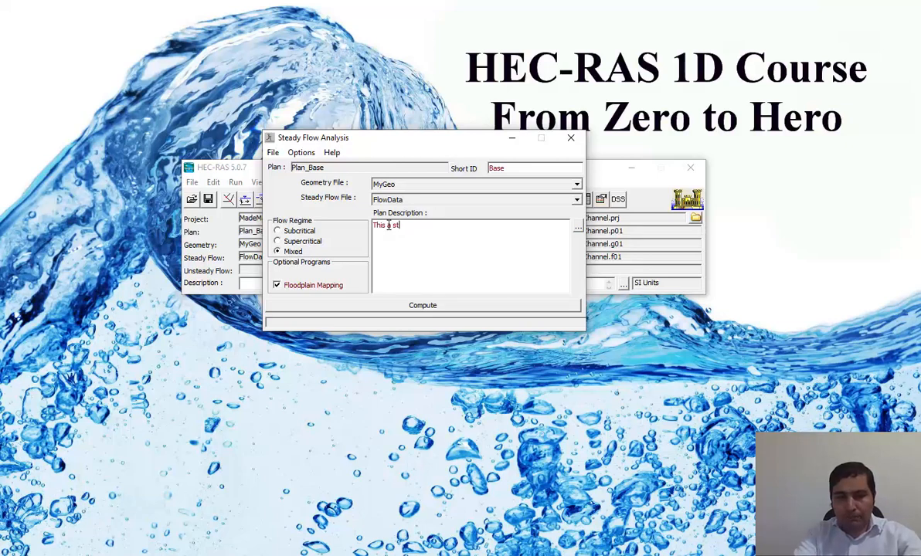
pyautogui.write('eady flow si')
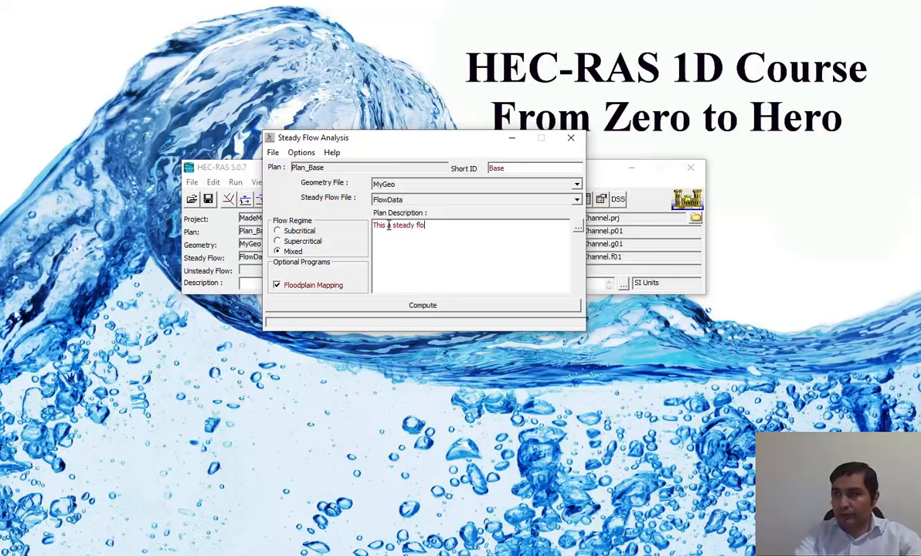
pyautogui.write('mu')
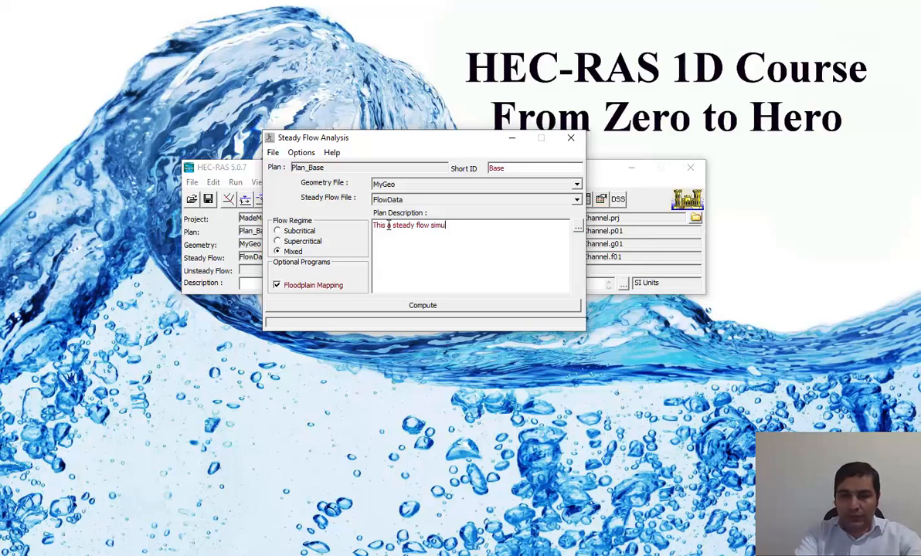
pyautogui.write('altion in ')
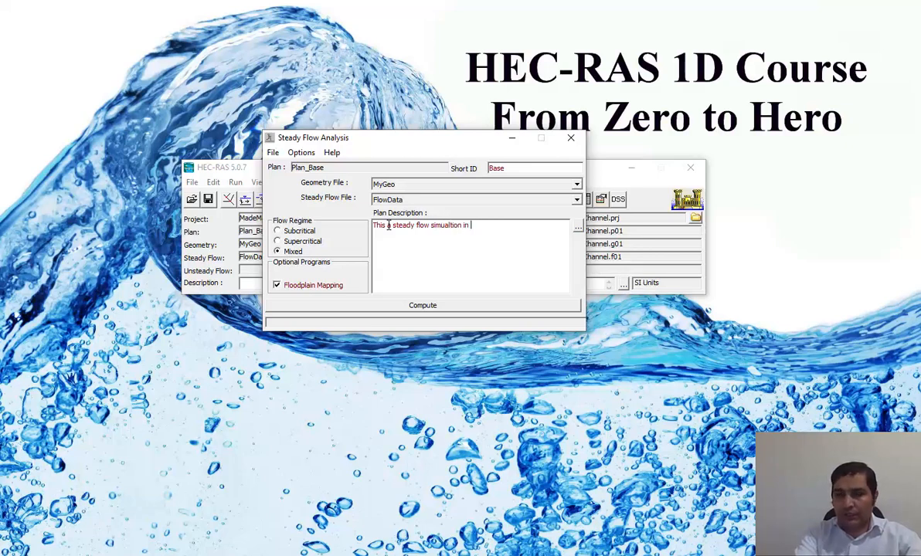
pyautogui.write('Compund')
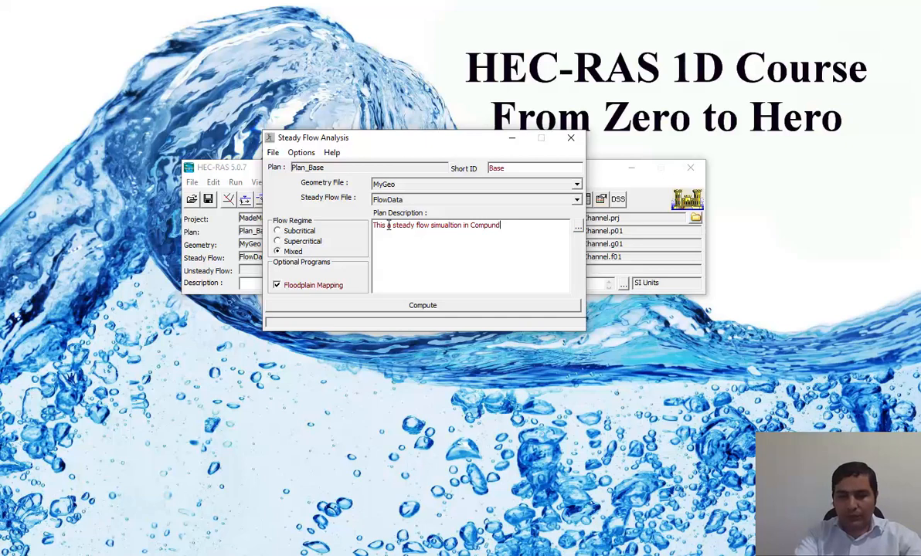
pyautogui.write(' channel')
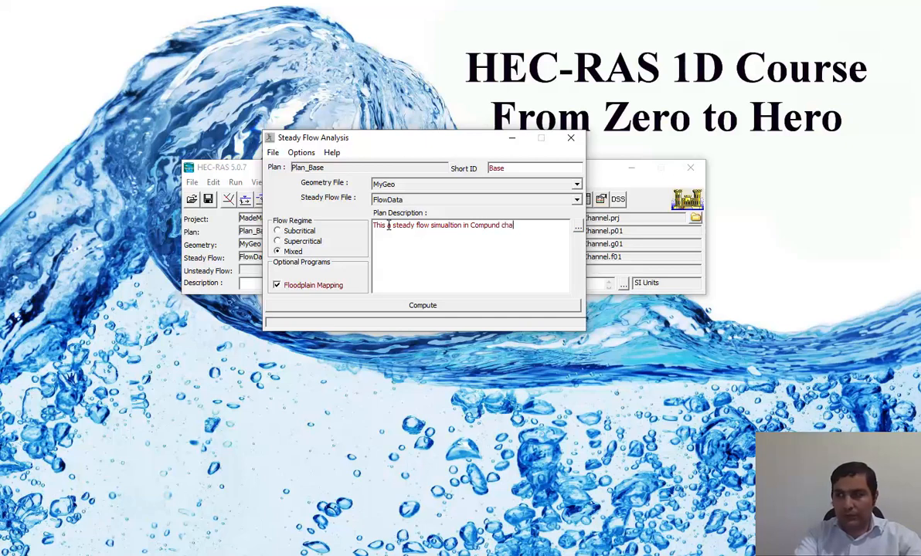
# Step: Compute the steady flow plan, review its computation messages and summary, and close the computation and analysis windows
pyautogui.click(430, 309)
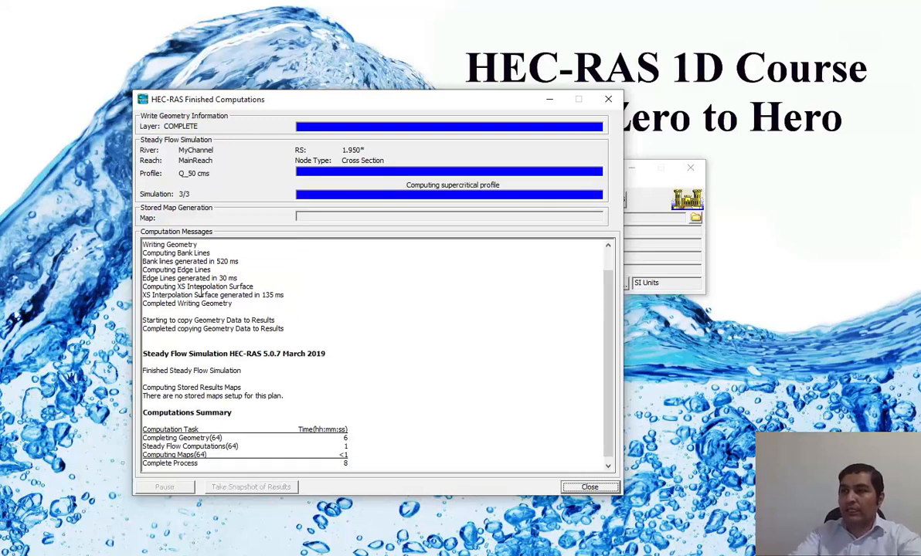
pyautogui.moveTo(152, 304); pyautogui.dragTo(283, 348)
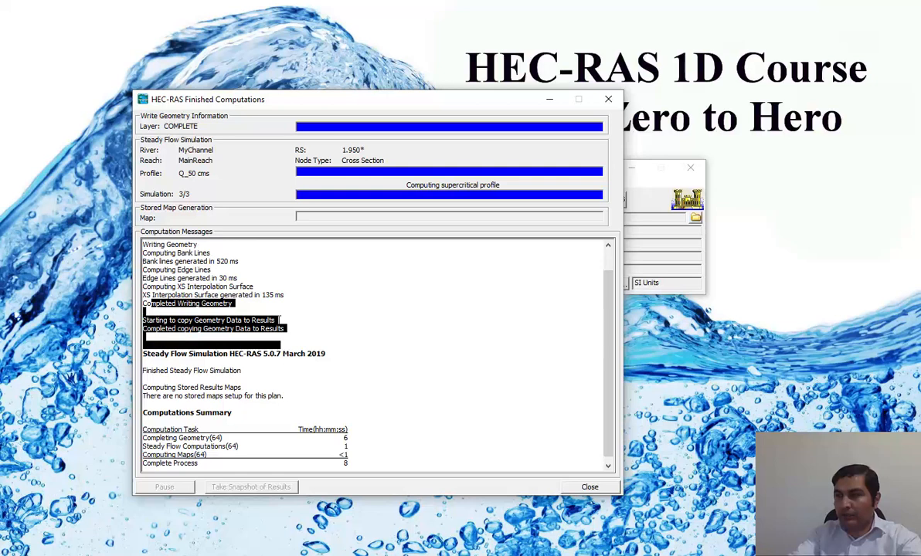
pyautogui.click(279, 321)
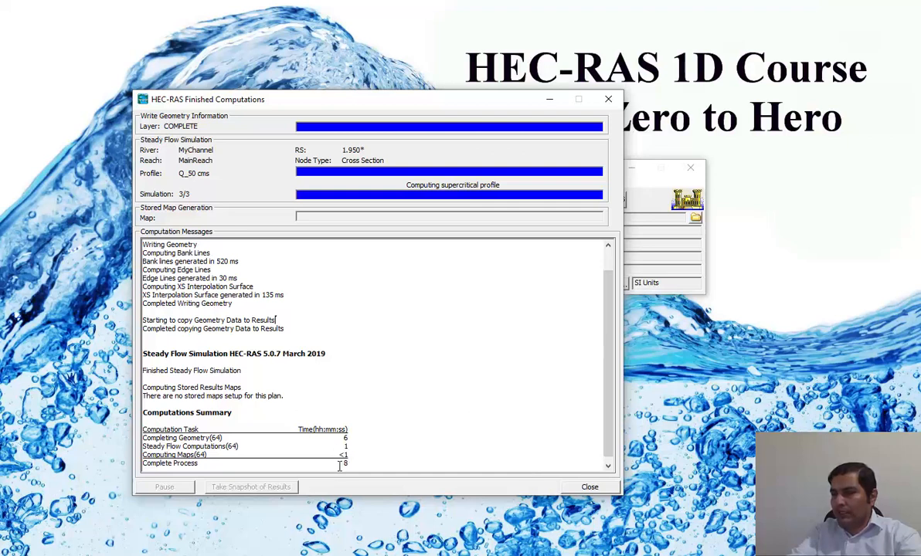
pyautogui.moveTo(338, 464); pyautogui.dragTo(357, 464)
pyautogui.click(363, 462)
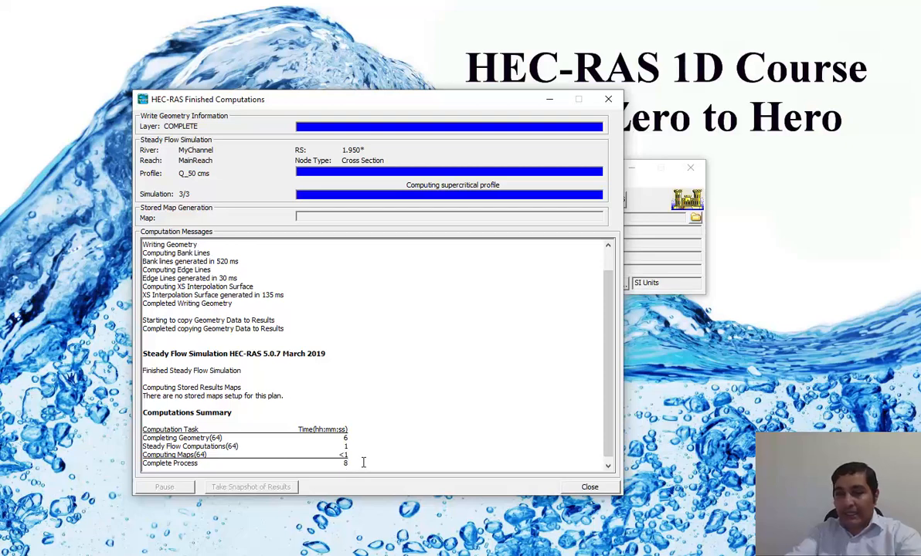
pyautogui.click(589, 487)
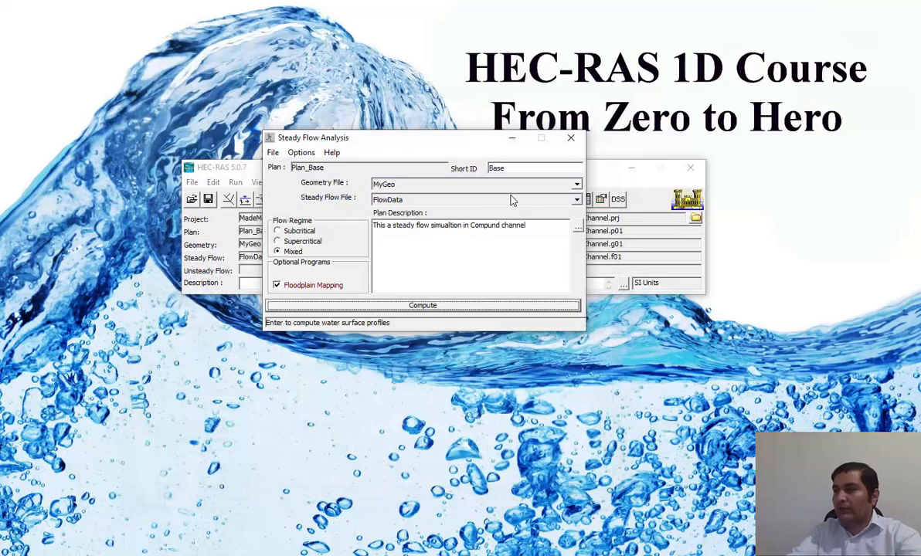
pyautogui.click(572, 142)
# Step: Open the cross section plot for river station 20 of MyChannel and position its window fully in view
pyautogui.moveTo(502, 171); pyautogui.dragTo(477, 160)
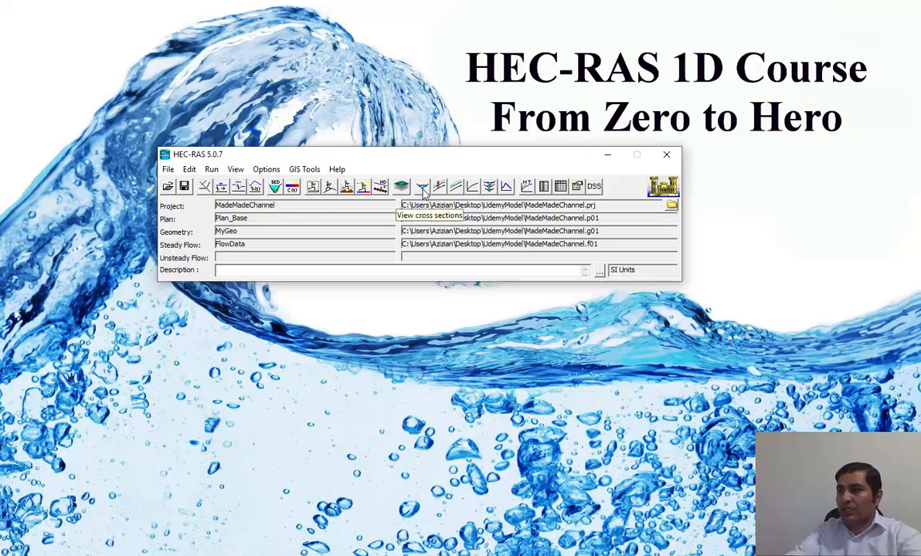
pyautogui.click(236, 169)
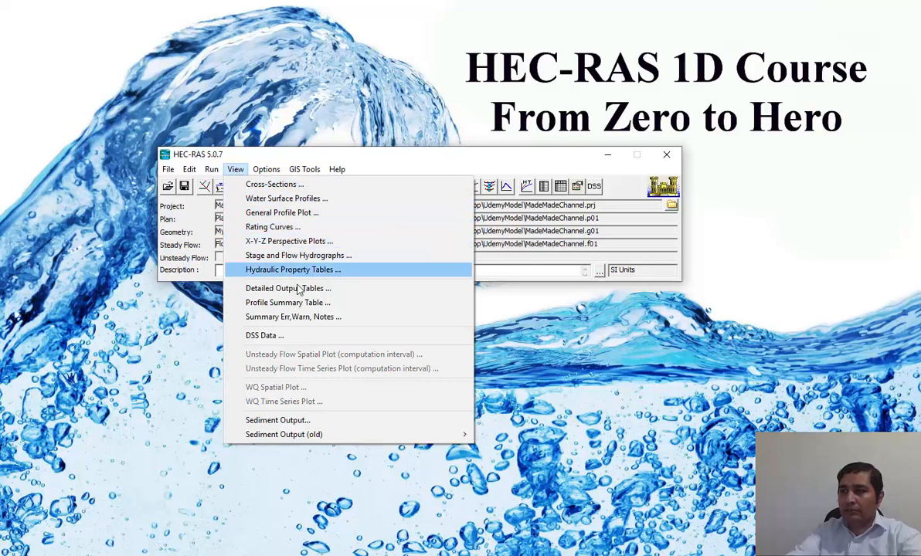
pyautogui.click(493, 231)
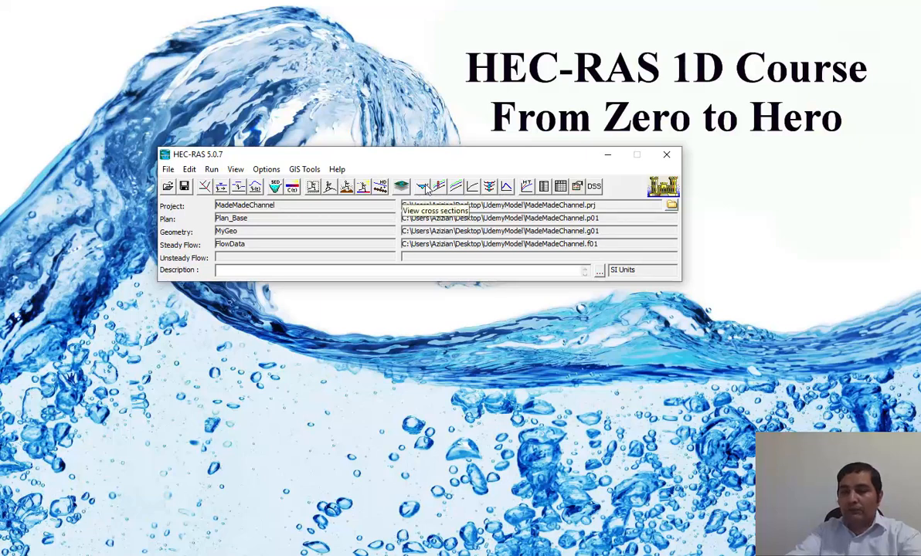
pyautogui.click(423, 190)
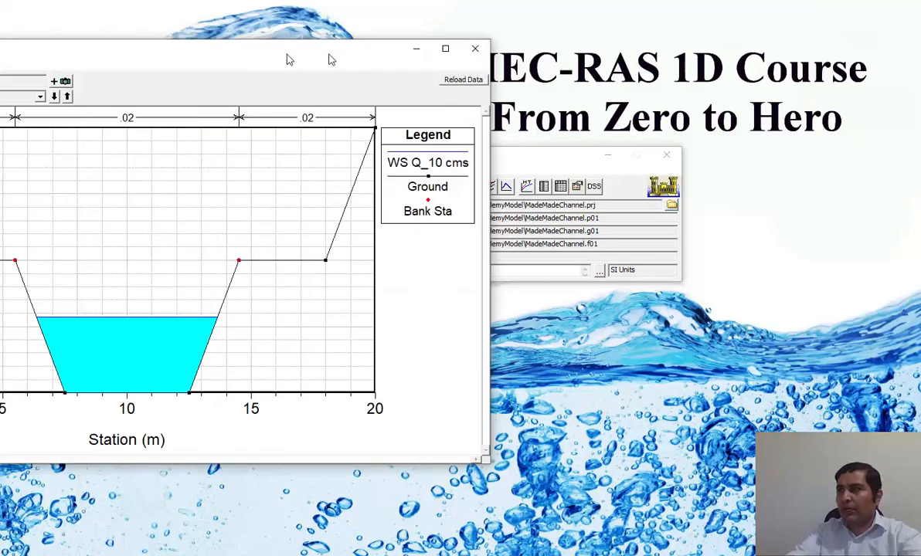
pyautogui.moveTo(288, 58); pyautogui.dragTo(597, 66)
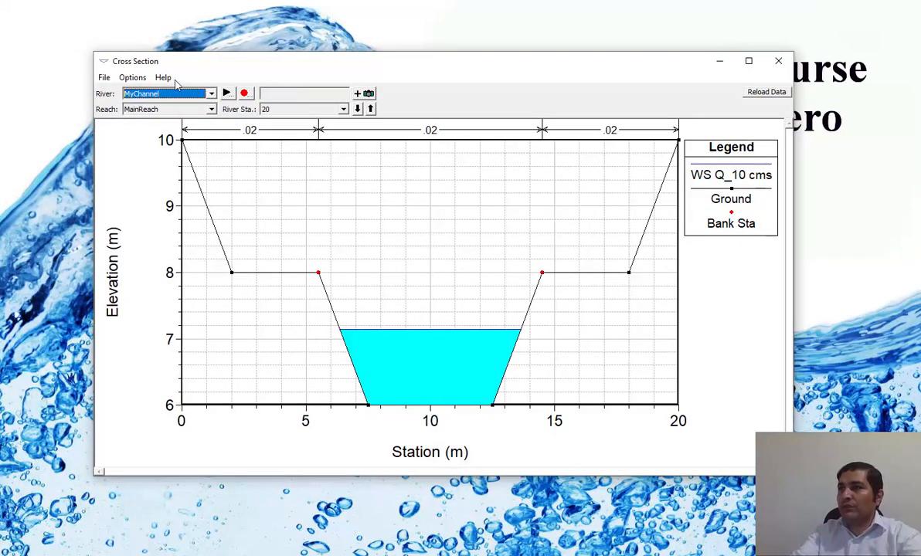
pyautogui.moveTo(509, 72); pyautogui.dragTo(506, 234)
pyautogui.moveTo(432, 169); pyautogui.dragTo(434, 92)
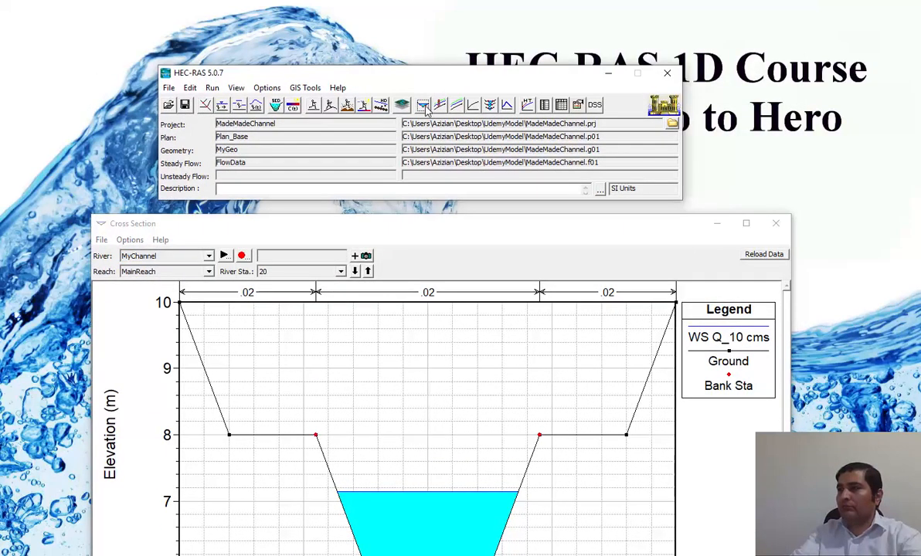
pyautogui.moveTo(469, 224); pyautogui.dragTo(491, 163)
pyautogui.moveTo(616, 172); pyautogui.dragTo(587, 54)
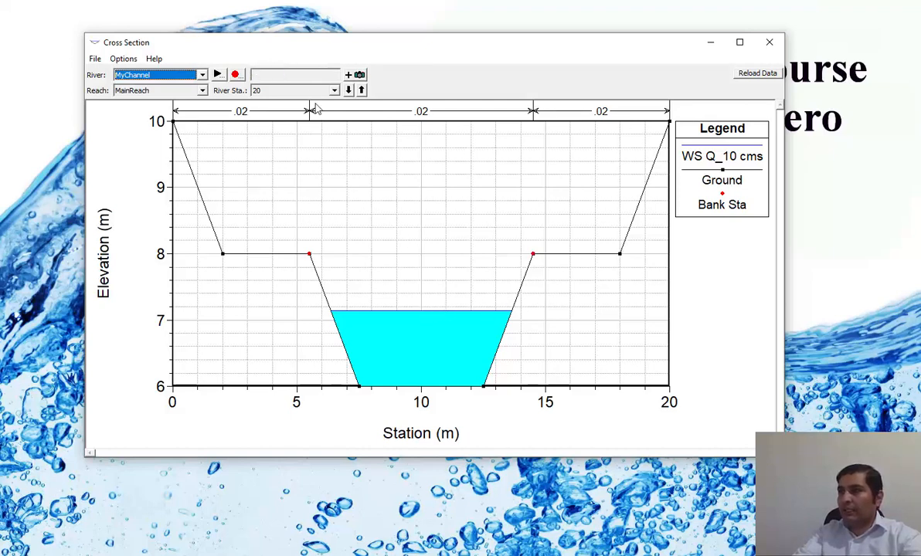
# Step: Show all three profiles, Q_10, Q_20 and Q_50 cms, on the cross section plot
pyautogui.rightClick(364, 172)
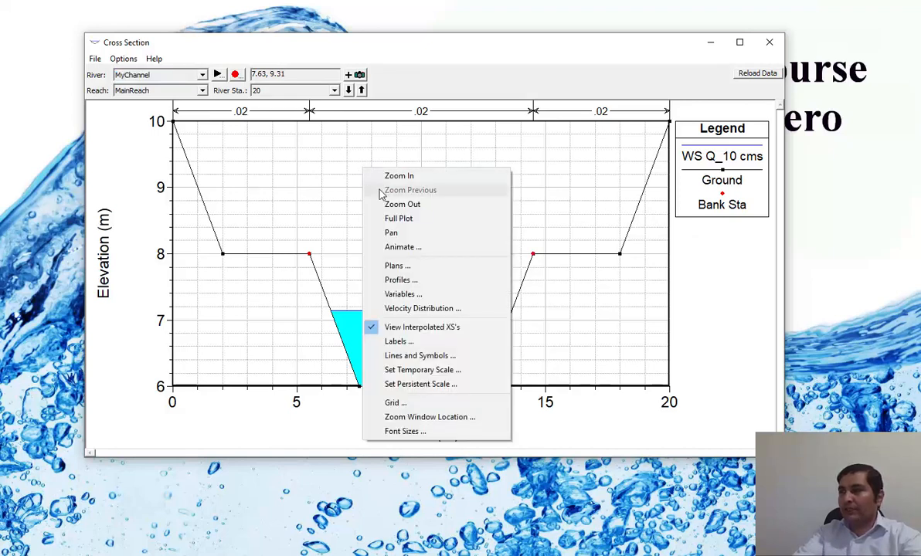
pyautogui.click(410, 281)
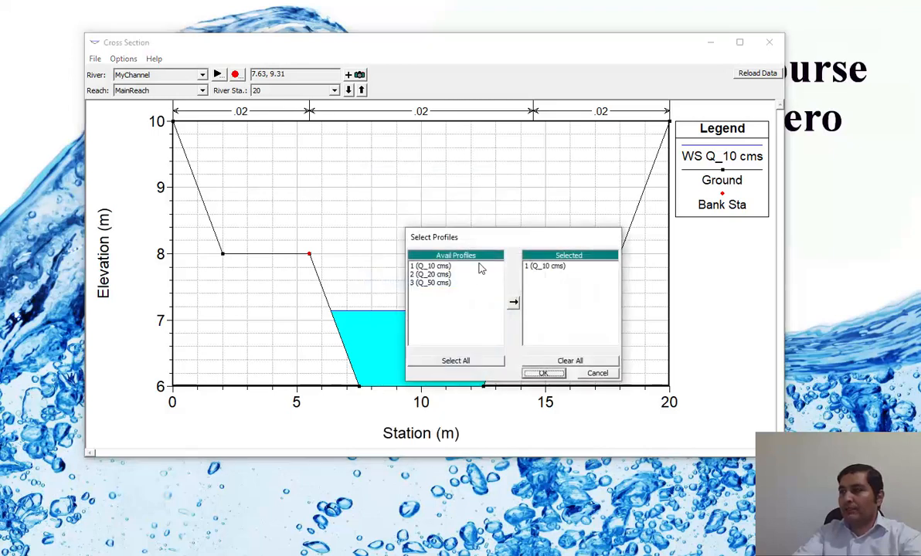
pyautogui.moveTo(471, 232); pyautogui.dragTo(365, 137)
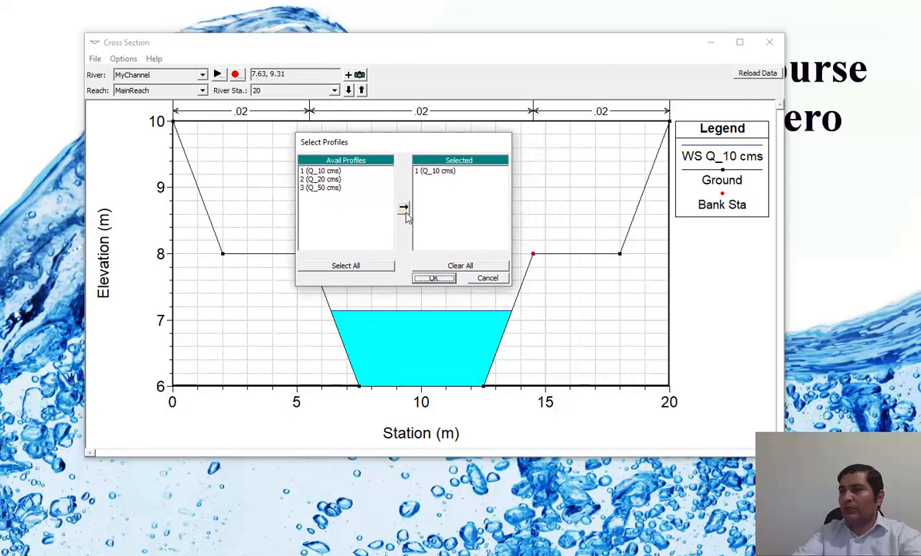
pyautogui.click(345, 265)
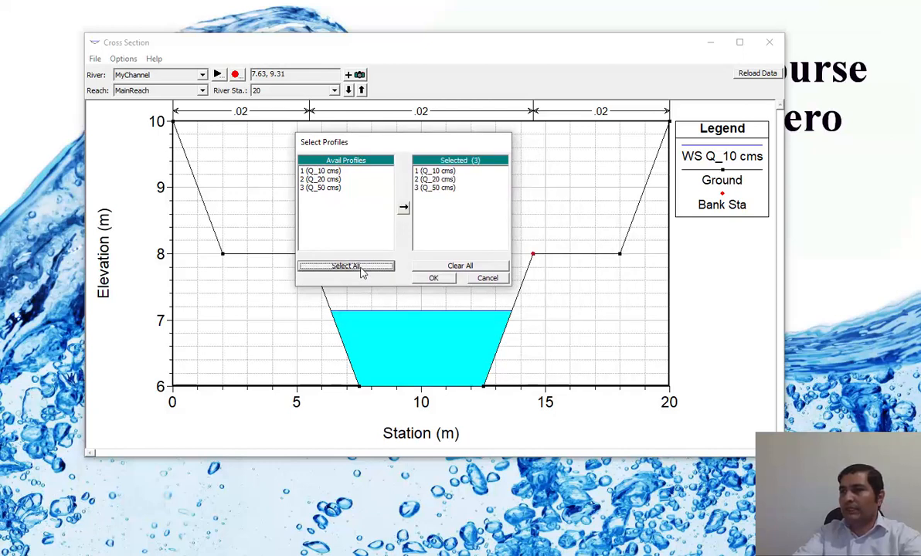
pyautogui.click(433, 279)
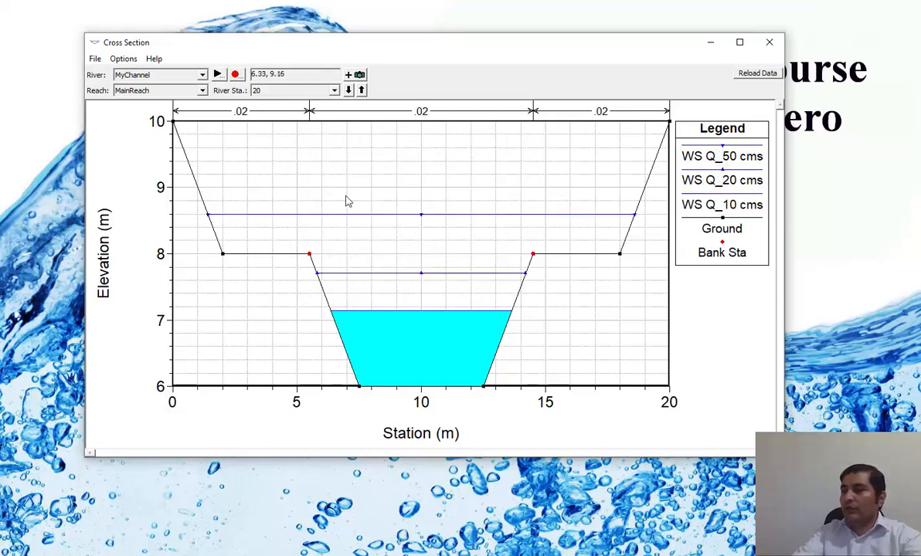
# Step: Open the cross section plot's line style options and set the WS Q_10 cms line width to 1.5
pyautogui.rightClick(343, 154)
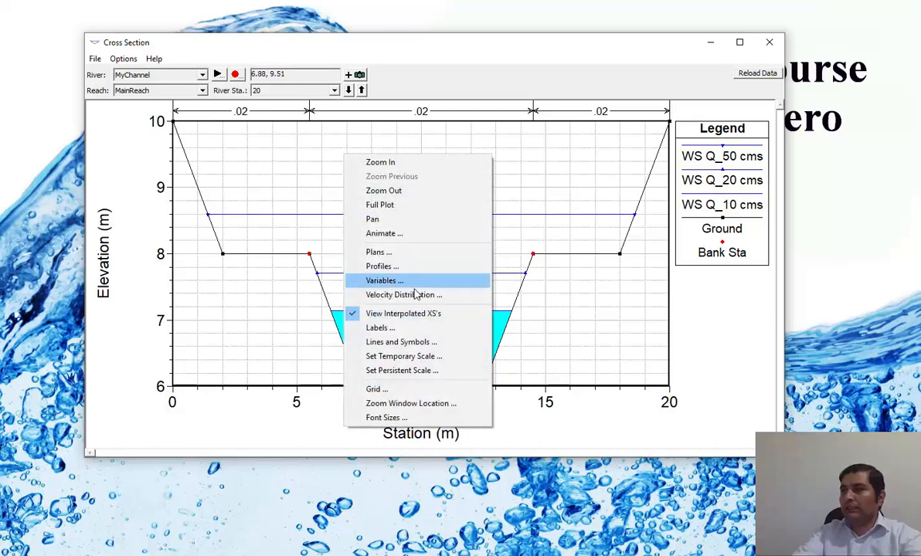
pyautogui.click(279, 153)
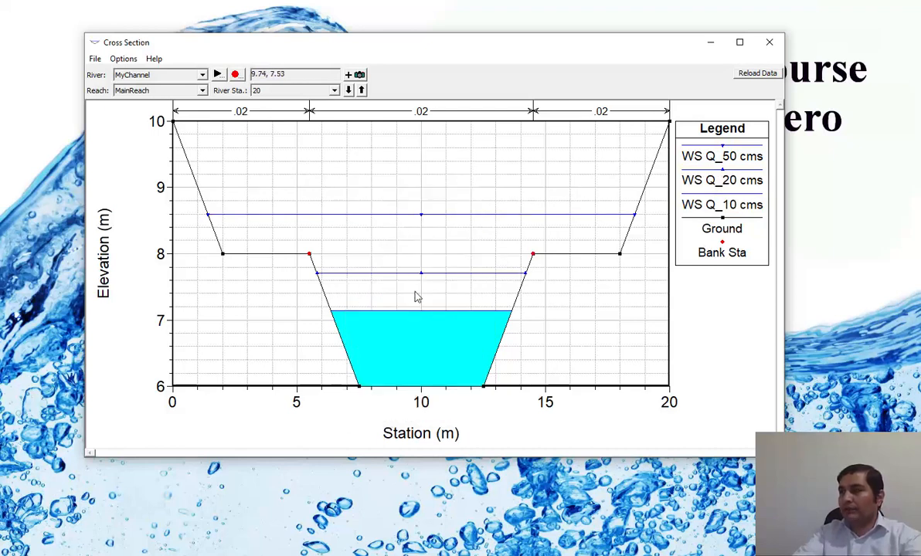
pyautogui.rightClick(354, 153)
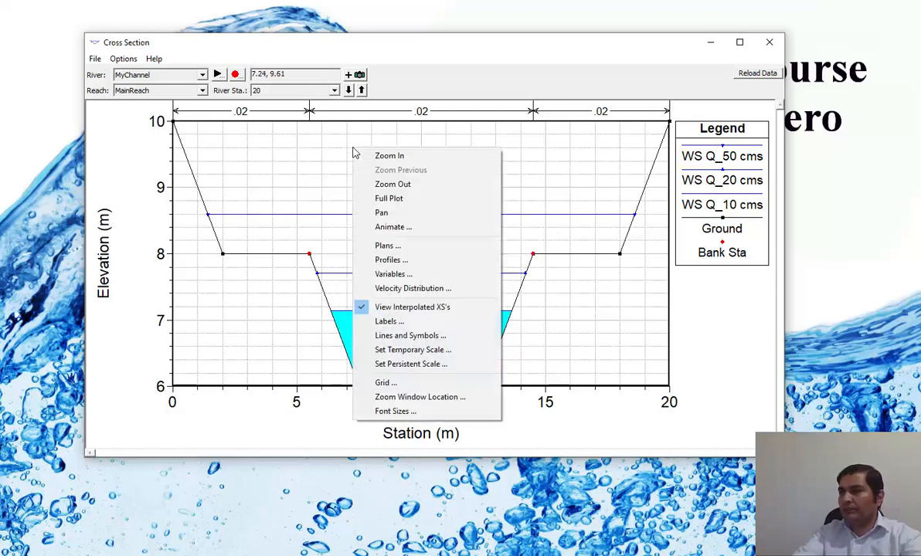
pyautogui.rightClick(312, 144)
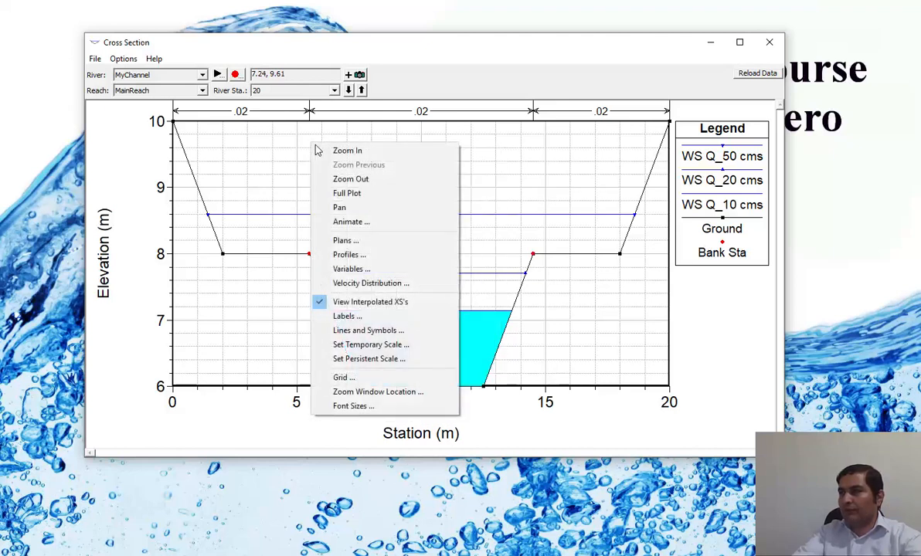
pyautogui.click(386, 332)
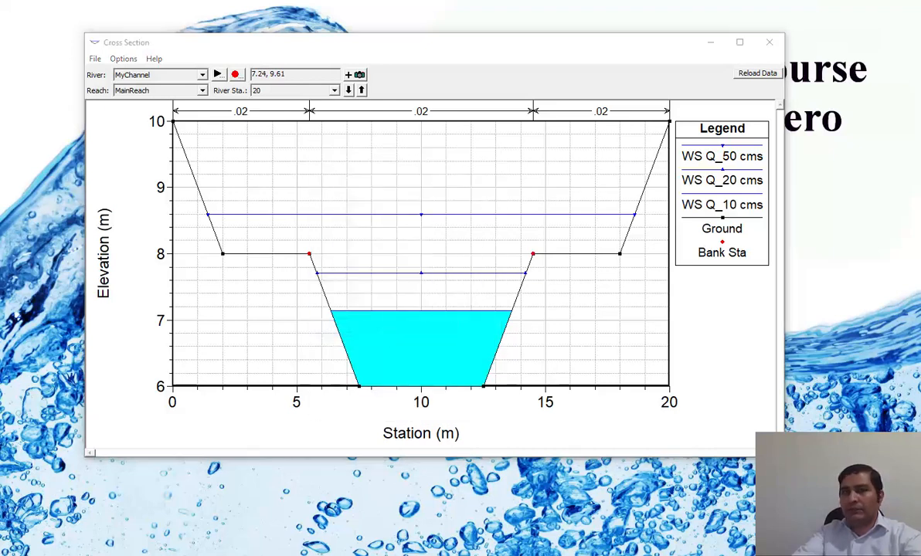
pyautogui.moveTo(618, 83); pyautogui.dragTo(599, 89)
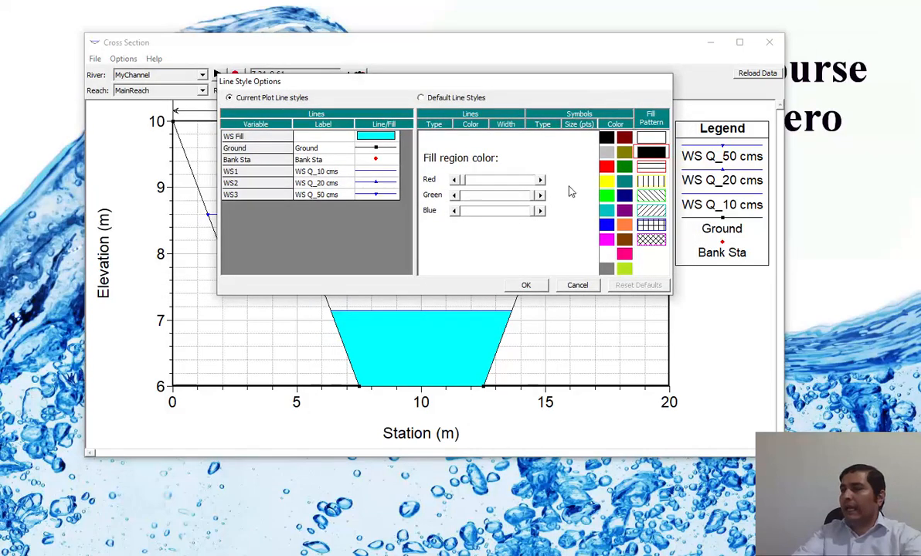
pyautogui.click(377, 172)
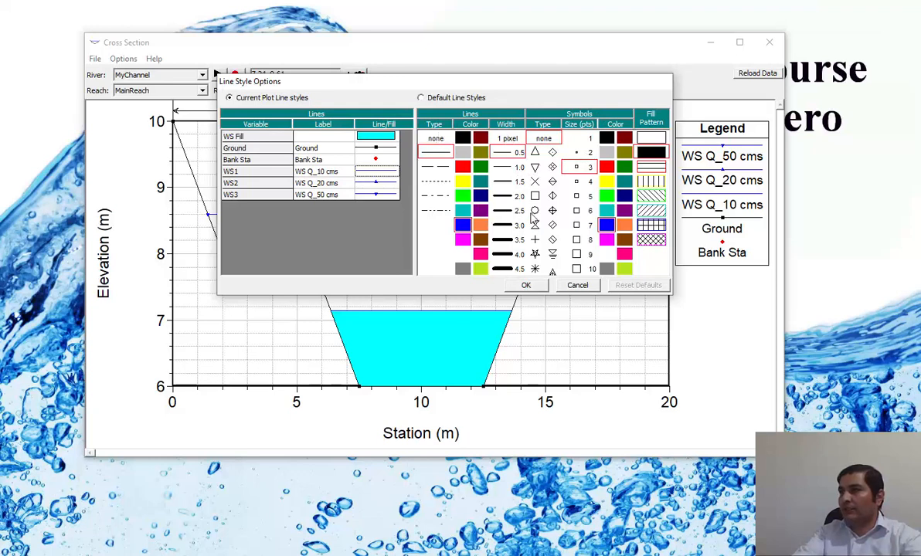
pyautogui.click(502, 182)
# Step: Make the WS Q_20 cms line red with a width of 1.5 and no symbol
pyautogui.click(378, 184)
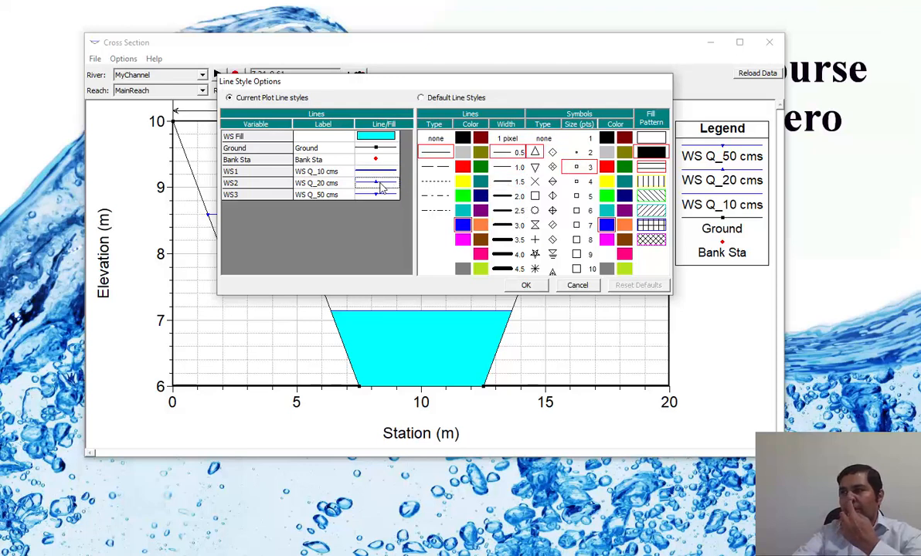
pyautogui.click(503, 181)
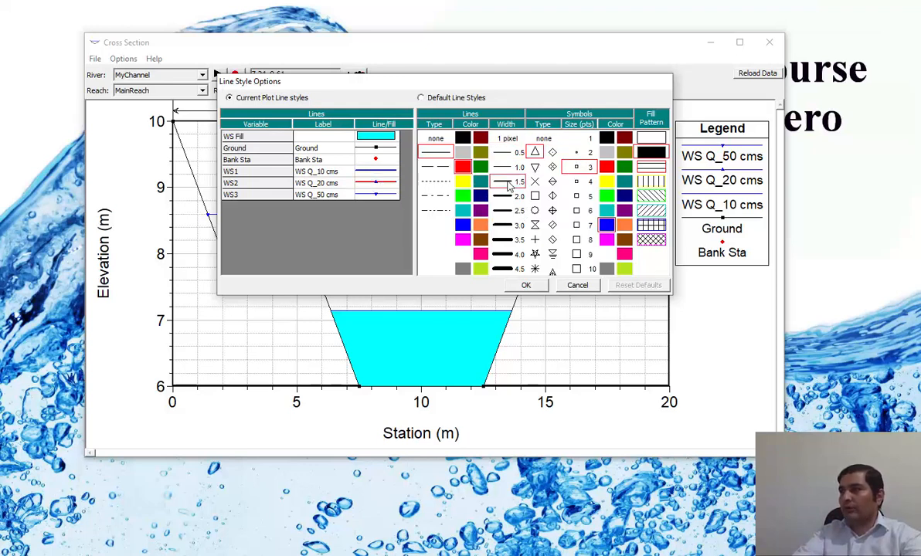
pyautogui.click(544, 139)
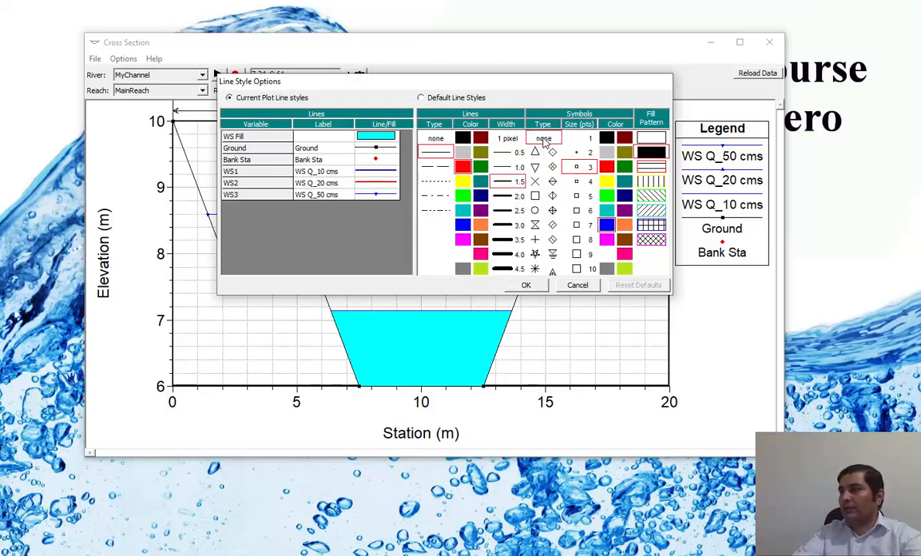
# Step: Make the WS Q_50 cms line green with a width of 1.5 and no symbol
pyautogui.click(392, 195)
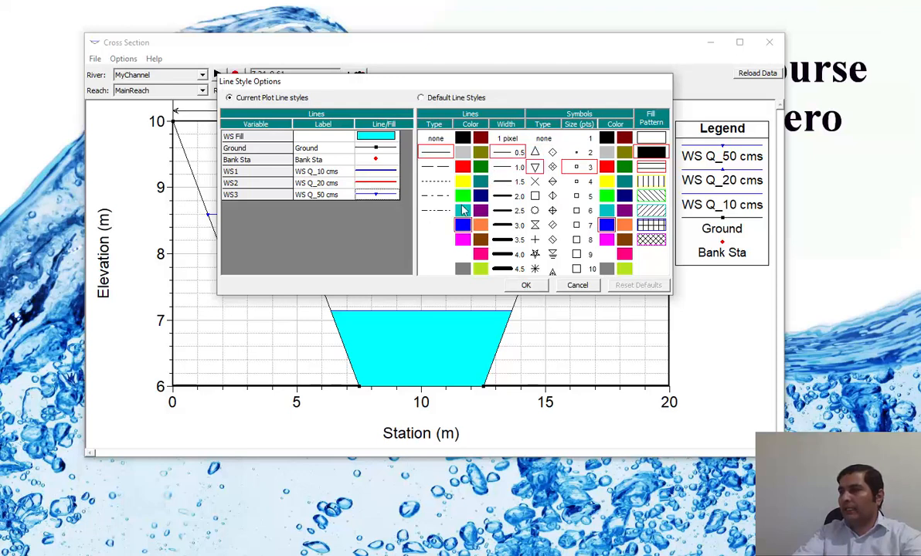
pyautogui.click(462, 197)
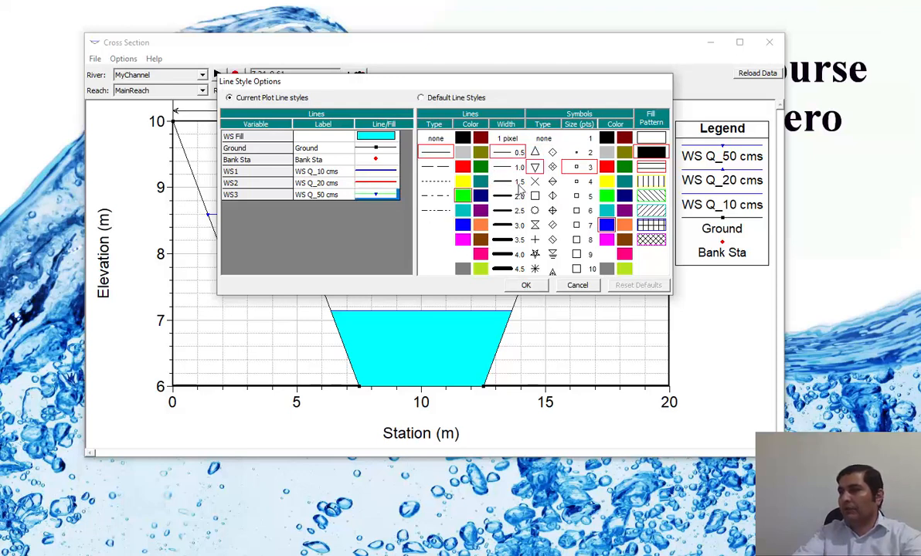
pyautogui.click(503, 183)
pyautogui.click(543, 138)
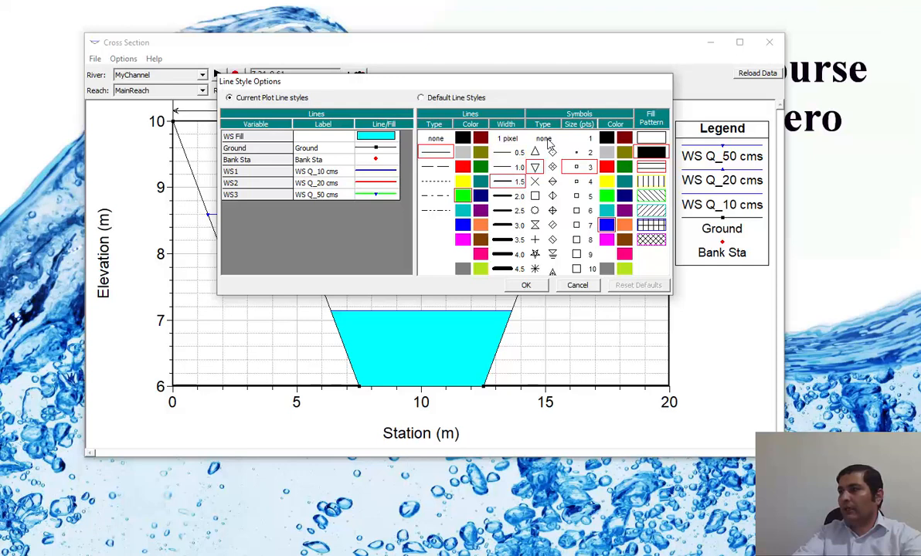
# Step: Set the Ground line to a width of 1.5 with no symbol and apply the line styles to the plot
pyautogui.click(388, 151)
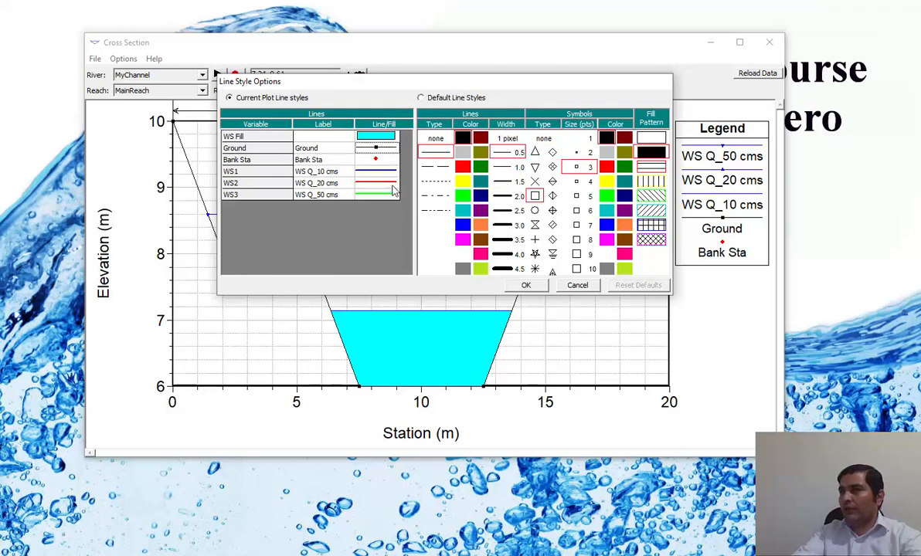
pyautogui.click(507, 183)
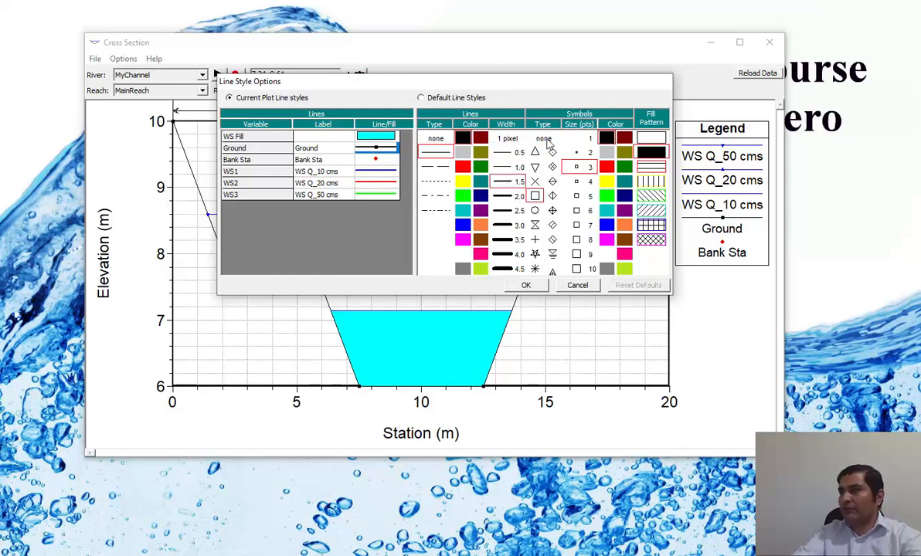
pyautogui.click(374, 138)
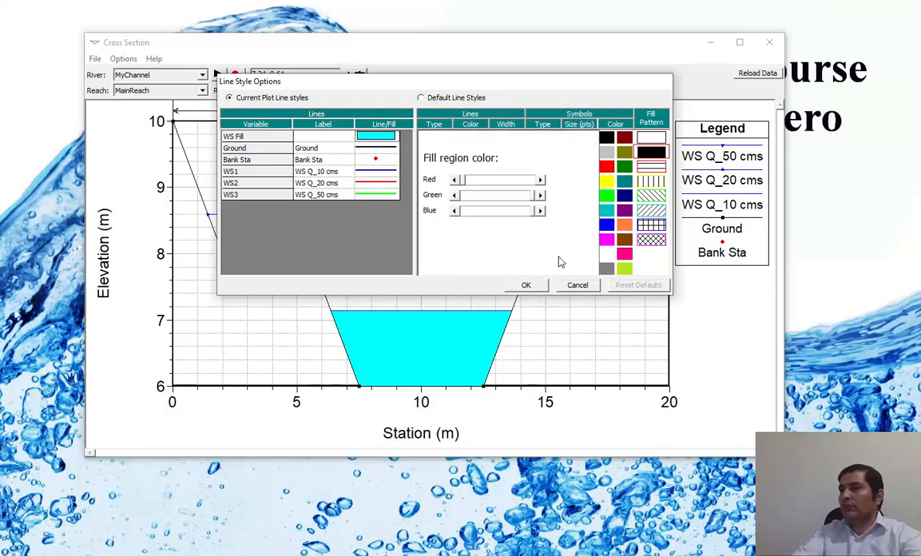
pyautogui.click(526, 286)
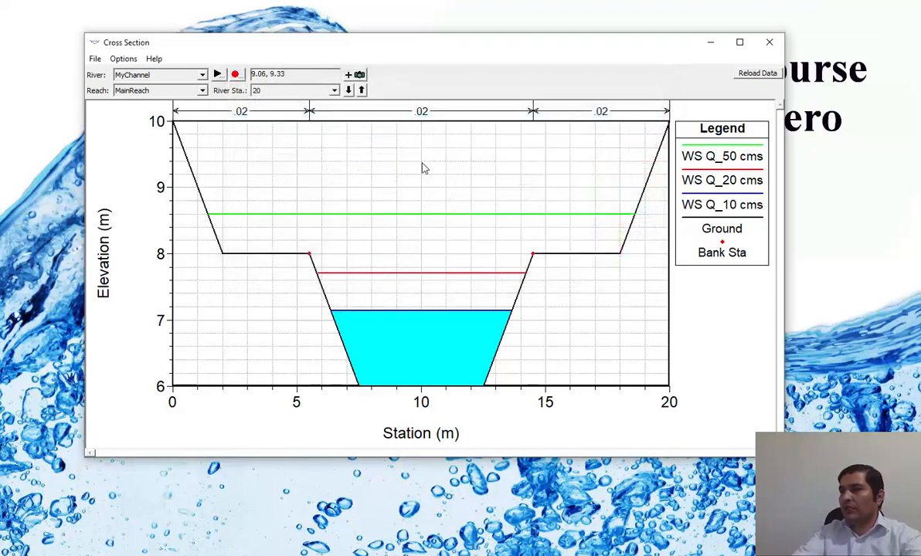
# Step: Make the cross section window narrower and taller, and step downstream through the river stations from 20 to 2.900 to compare water surfaces
pyautogui.moveTo(784, 457); pyautogui.dragTo(736, 476)
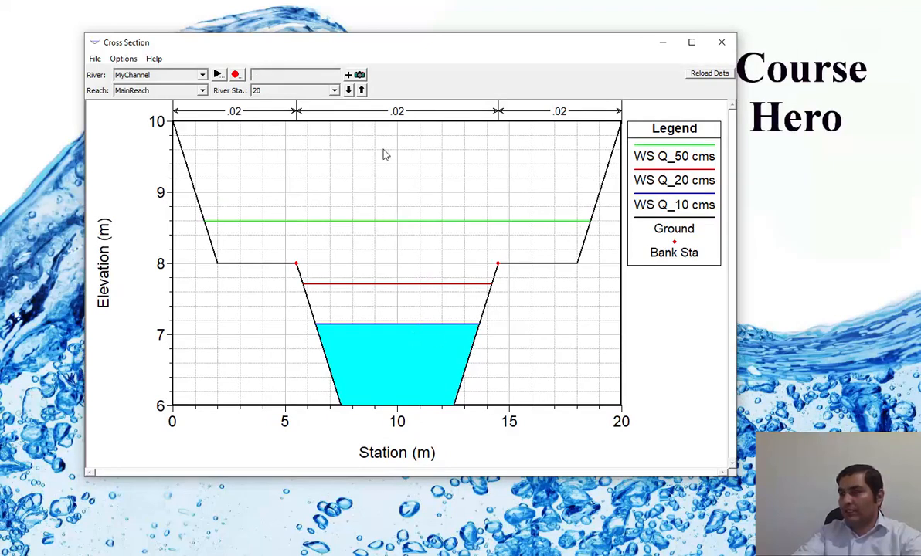
pyautogui.click(348, 91)
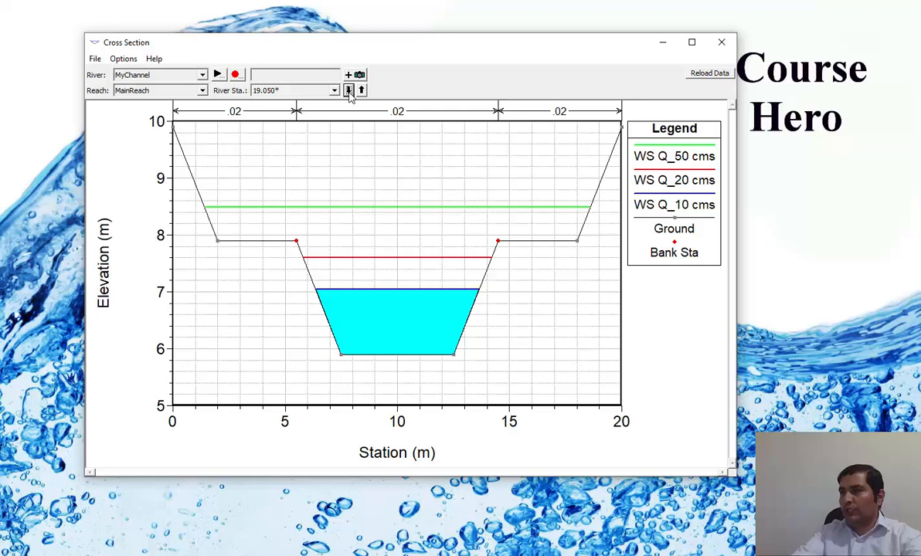
pyautogui.click(348, 90)
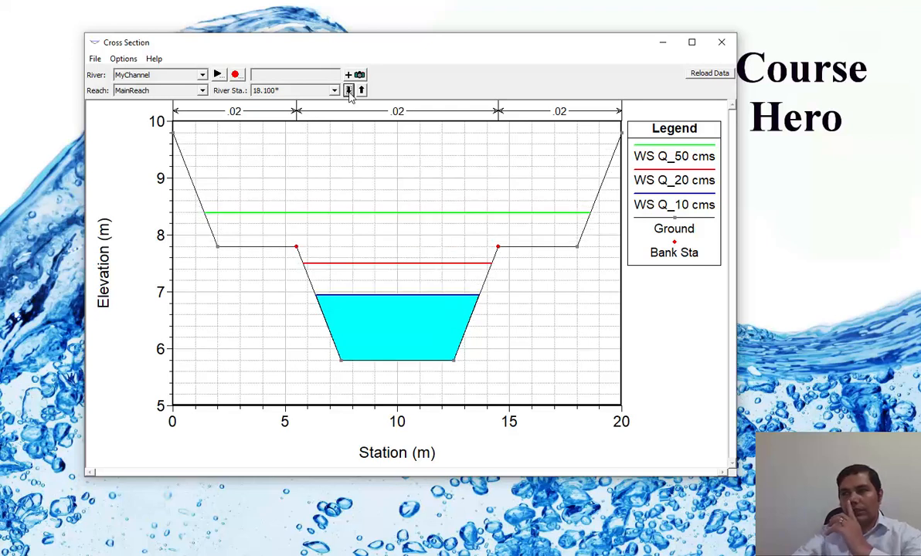
pyautogui.click(348, 91)
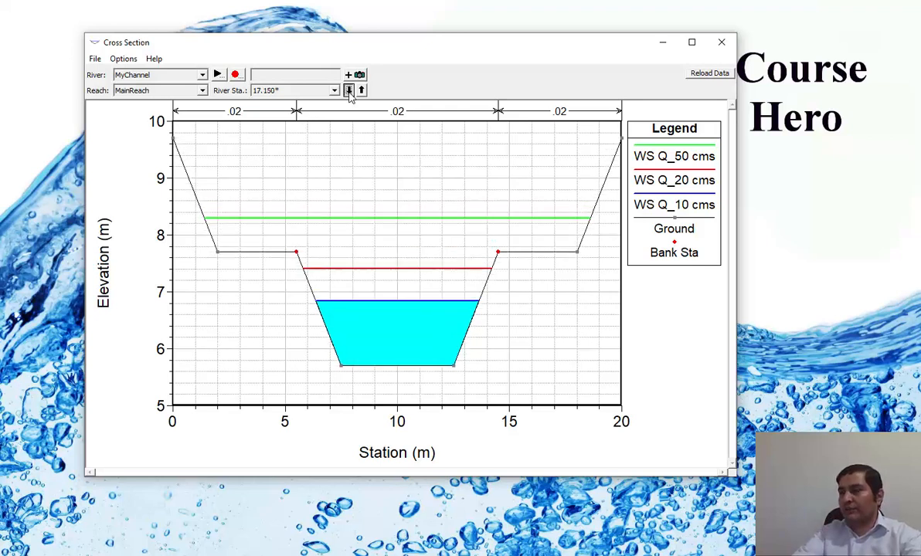
pyautogui.click(349, 91)
pyautogui.click(348, 90)
pyautogui.click(349, 90)
pyautogui.click(348, 90)
pyautogui.click(349, 91)
pyautogui.click(348, 91)
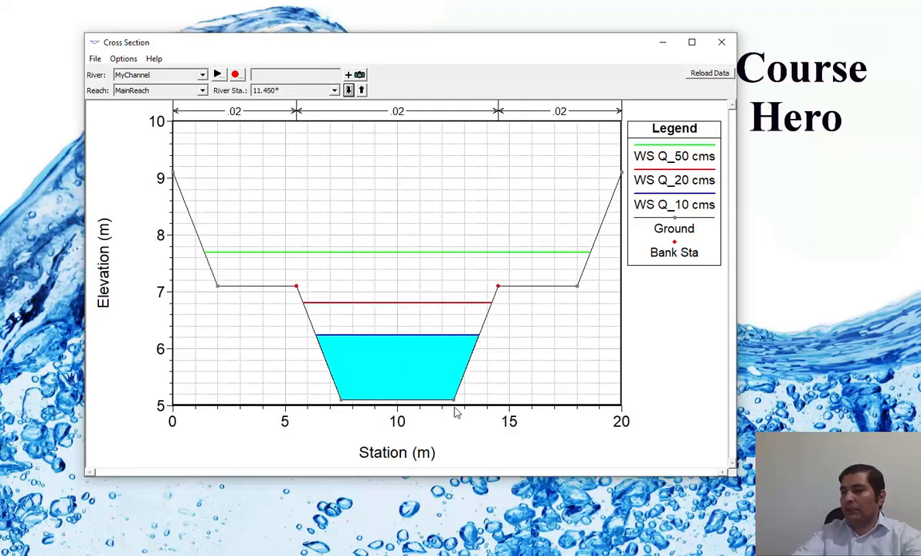
pyautogui.click(348, 90)
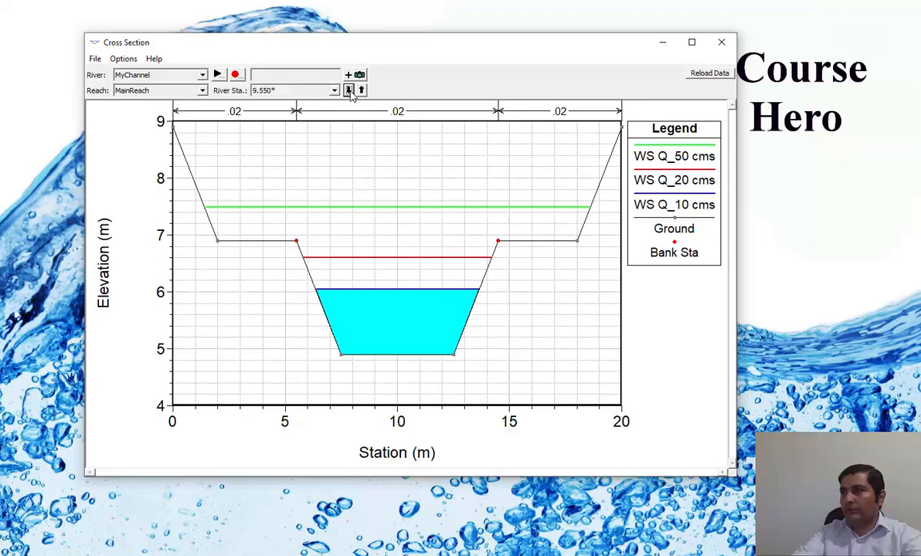
pyautogui.click(348, 90)
pyautogui.click(348, 90)
pyautogui.click(348, 91)
pyautogui.click(348, 90)
pyautogui.click(348, 90)
pyautogui.click(348, 90)
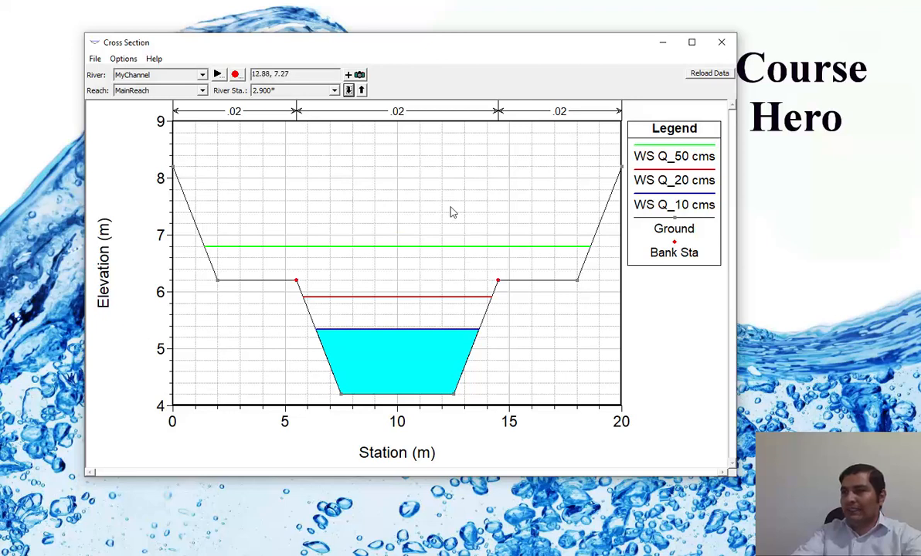
# Step: Set the cross section plot's axis labels and axis titles to font size 24
pyautogui.rightClick(325, 166)
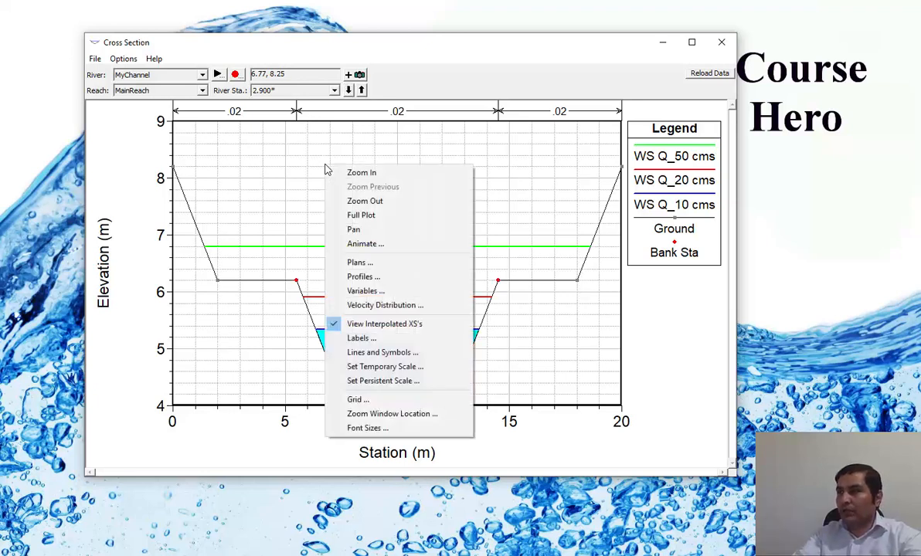
pyautogui.rightClick(263, 160)
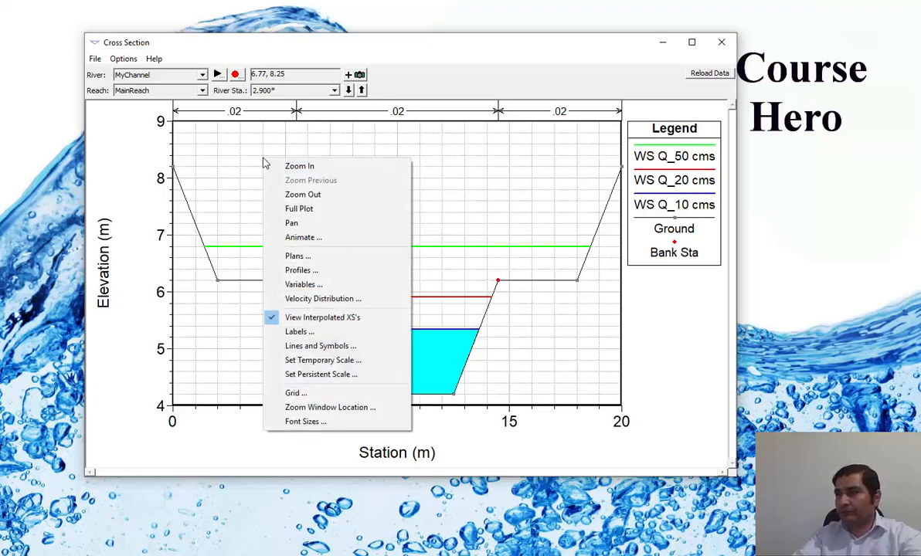
pyautogui.click(311, 422)
pyautogui.moveTo(433, 237); pyautogui.dragTo(561, 116)
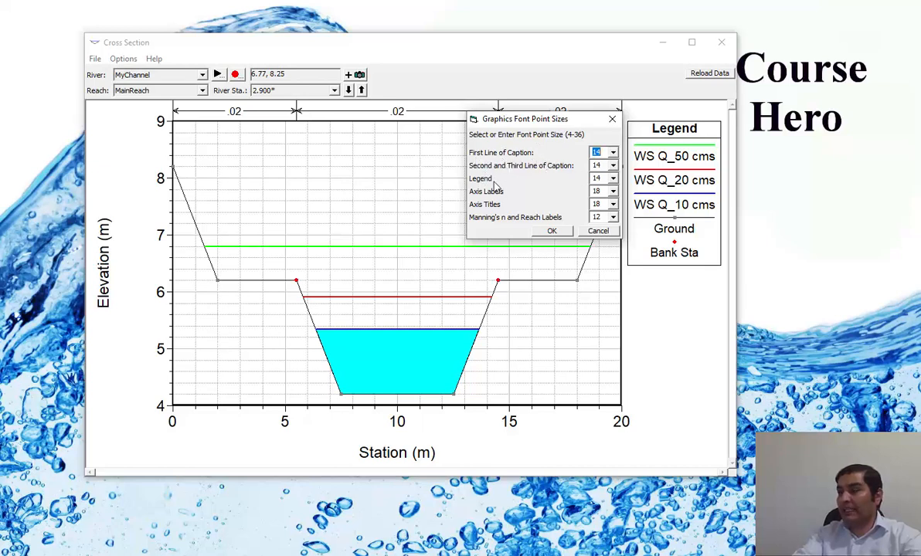
pyautogui.click(612, 191)
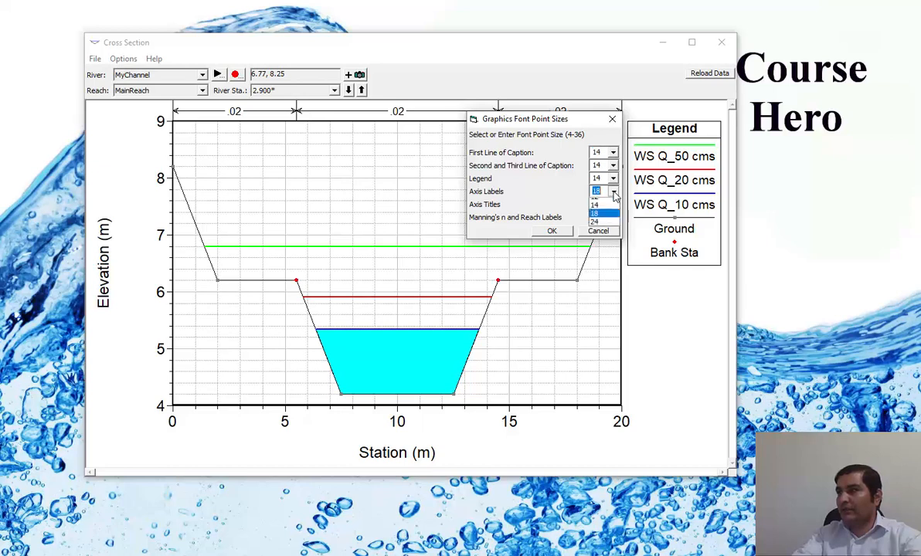
pyautogui.click(602, 249)
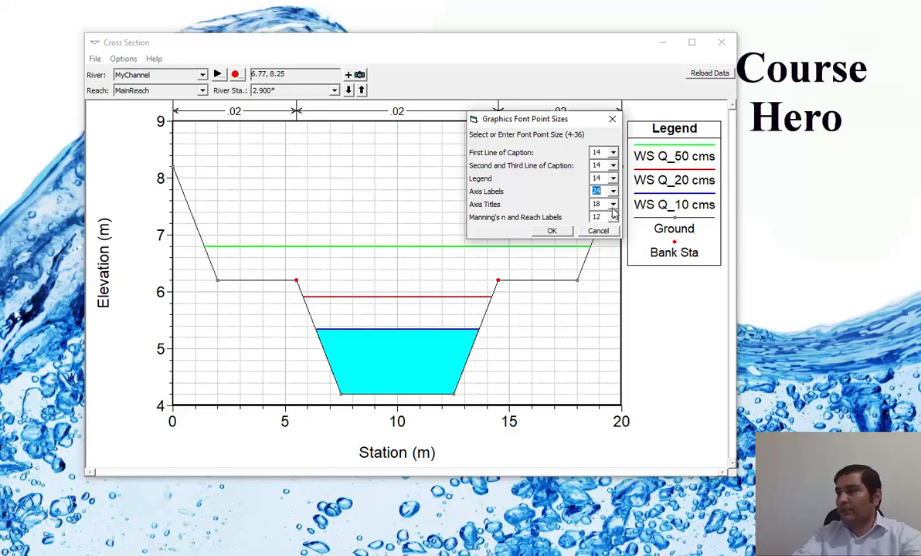
pyautogui.click(612, 204)
pyautogui.click(602, 253)
pyautogui.click(550, 231)
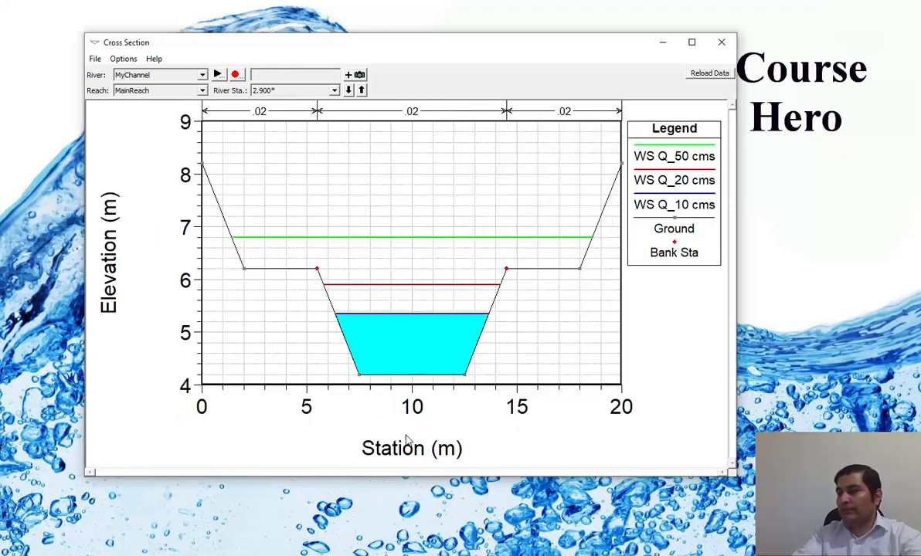
# Step: Set the font sizes of the plot's axis labels and axis titles back to 18
pyautogui.rightClick(400, 179)
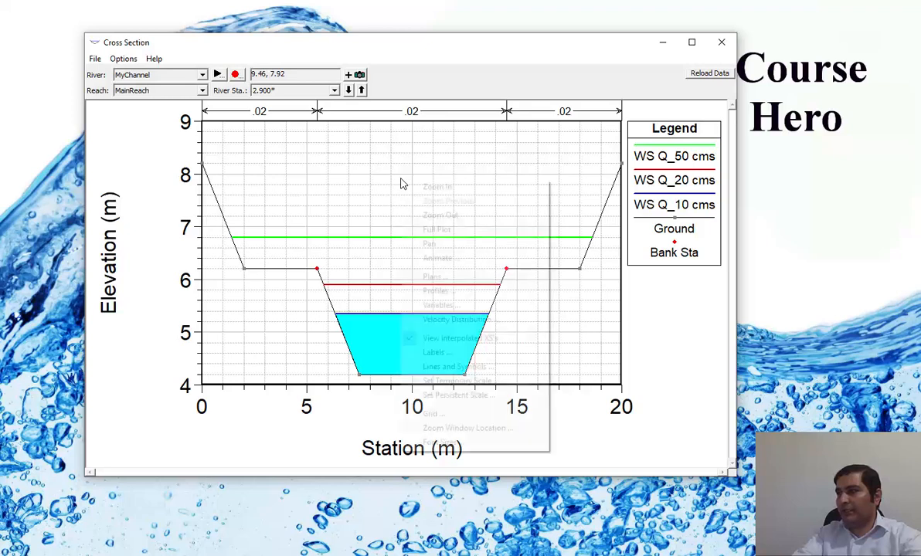
pyautogui.click(471, 442)
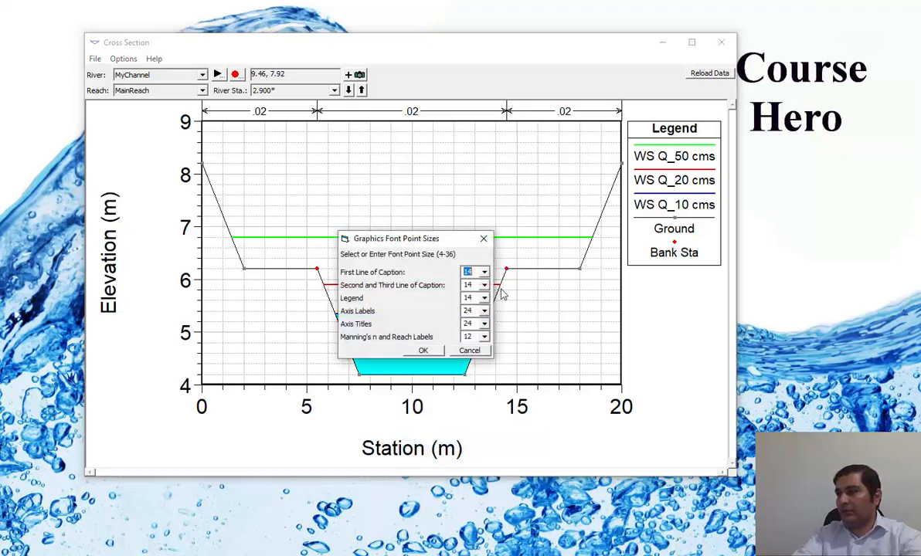
pyautogui.click(484, 325)
pyautogui.click(485, 325)
pyautogui.click(485, 311)
pyautogui.click(478, 355)
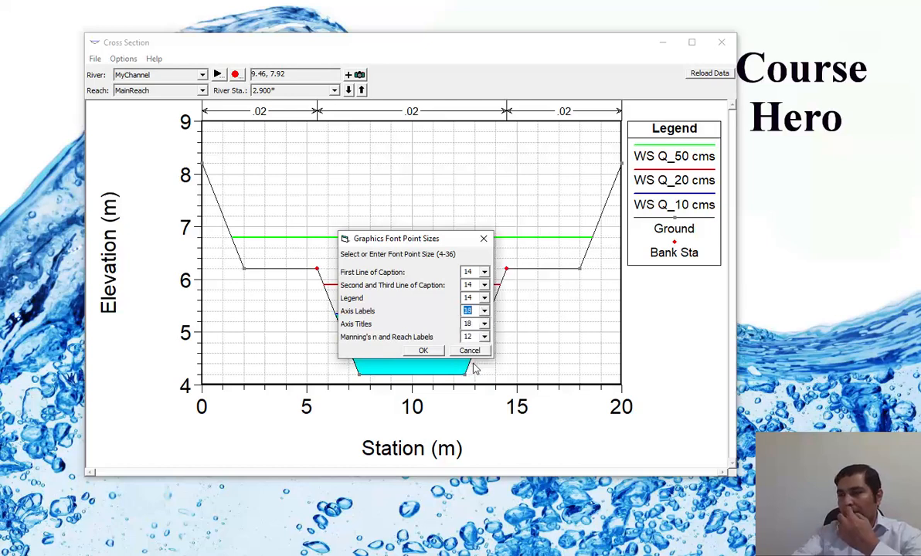
pyautogui.click(423, 350)
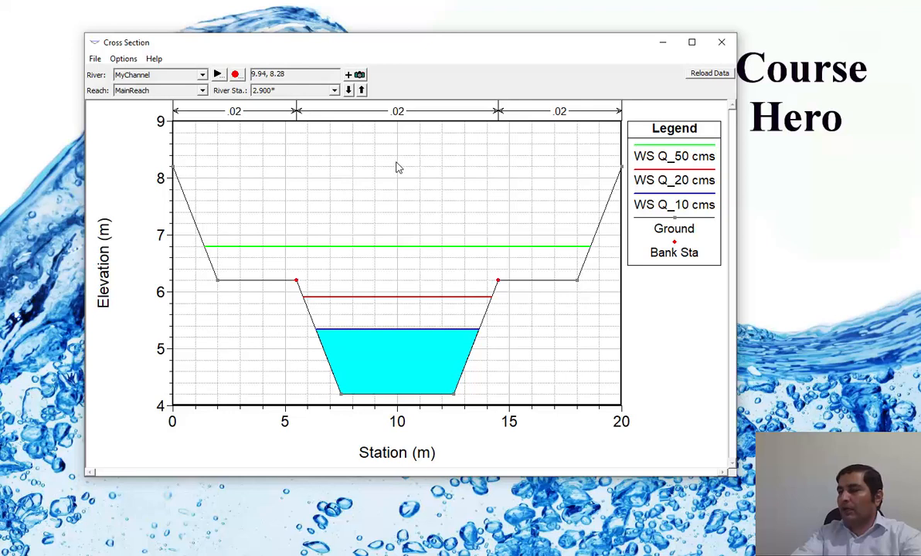
# Step: Turn off the major and minor tic grid lines on the cross section plot
pyautogui.rightClick(377, 147)
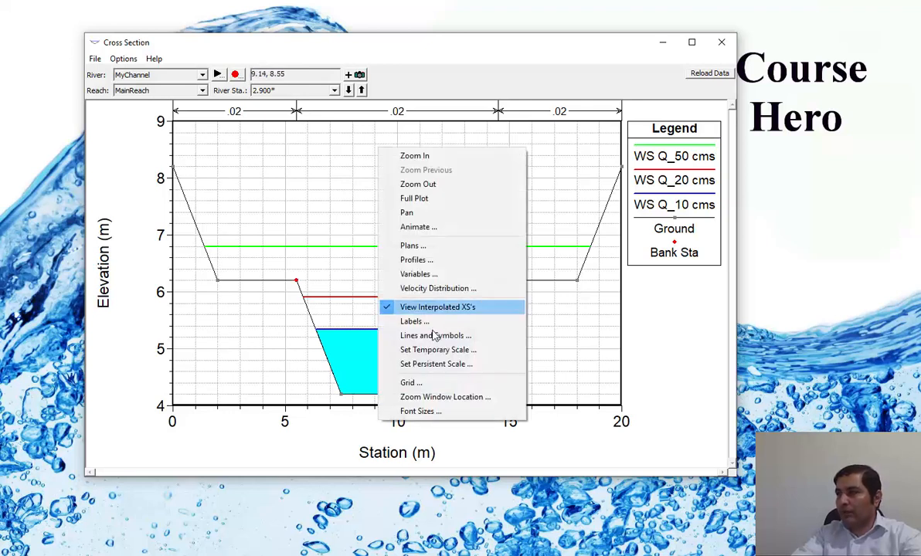
pyautogui.click(418, 383)
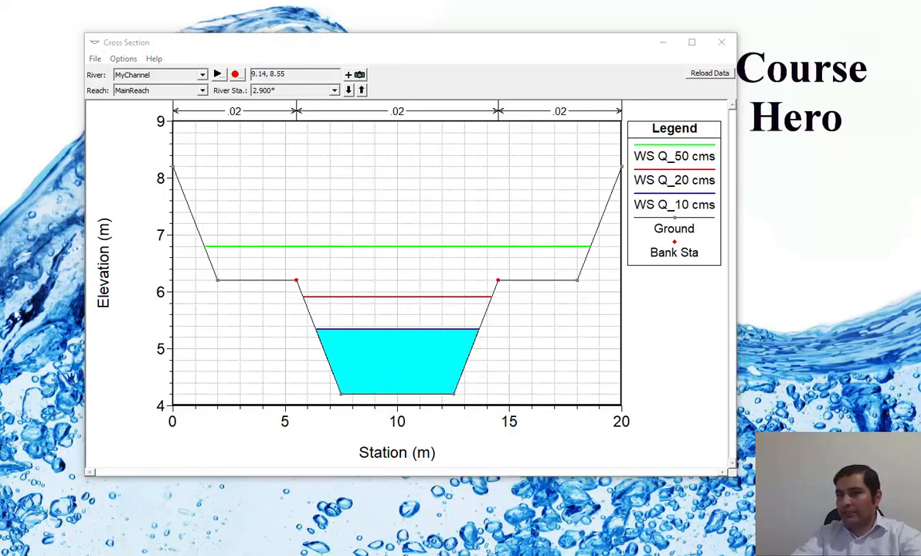
pyautogui.moveTo(300, 195); pyautogui.dragTo(476, 166)
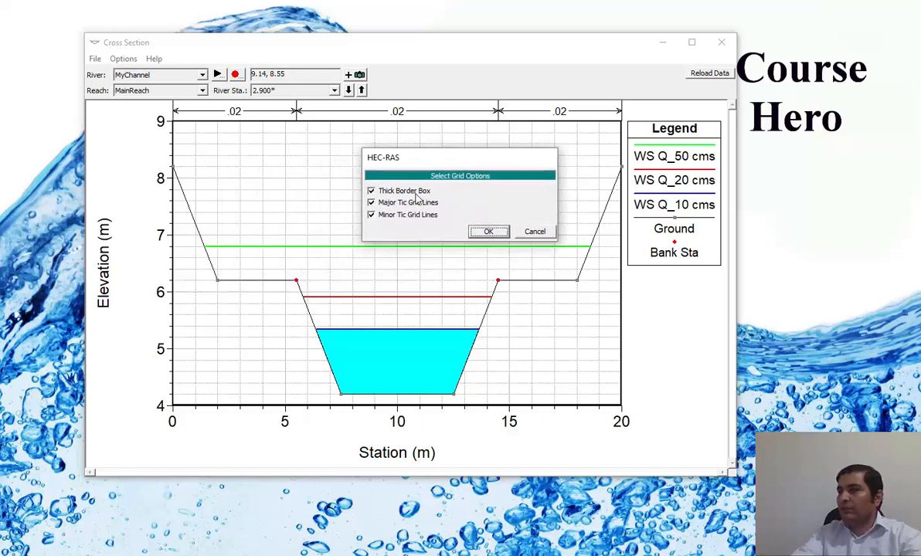
pyautogui.click(376, 203)
pyautogui.click(382, 217)
pyautogui.click(504, 233)
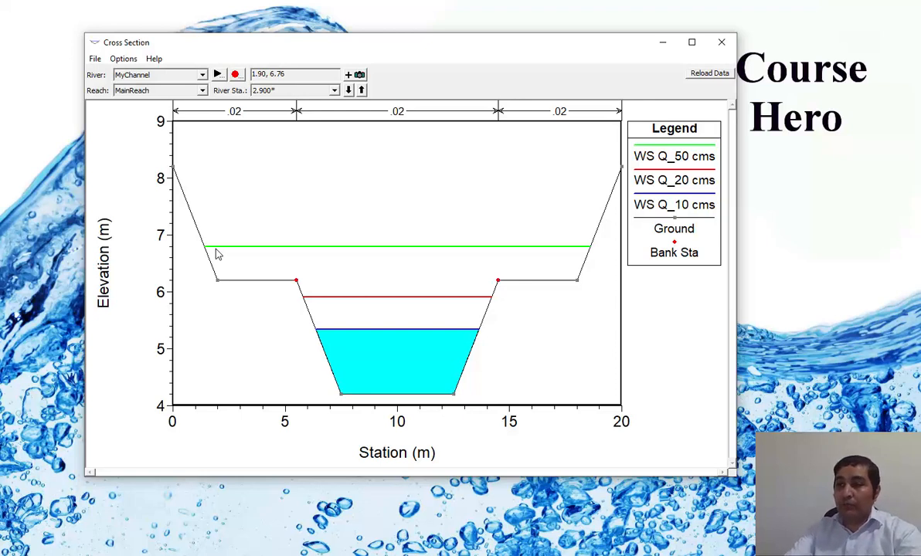
# Step: Show only the Q_50 cms profile on the cross section plot at river station 2.900
pyautogui.rightClick(371, 171)
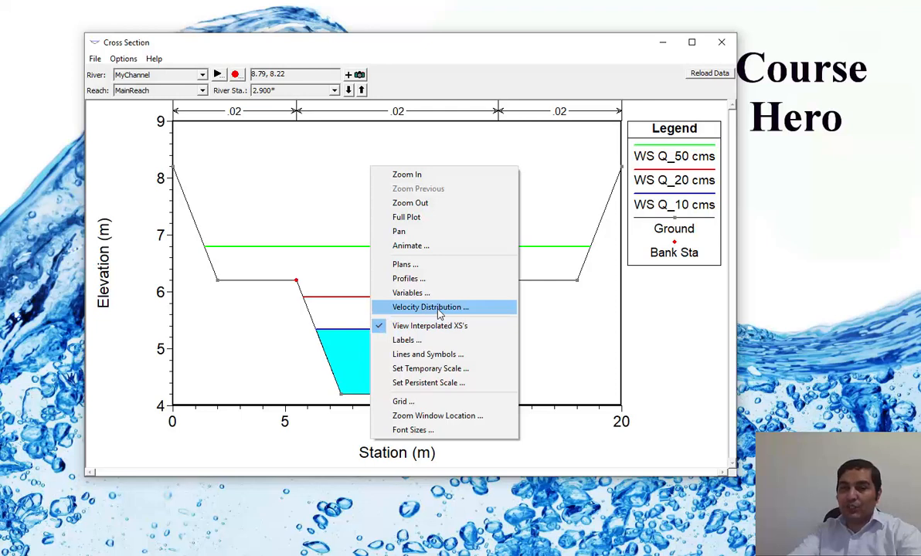
pyautogui.click(319, 169)
pyautogui.rightClick(319, 168)
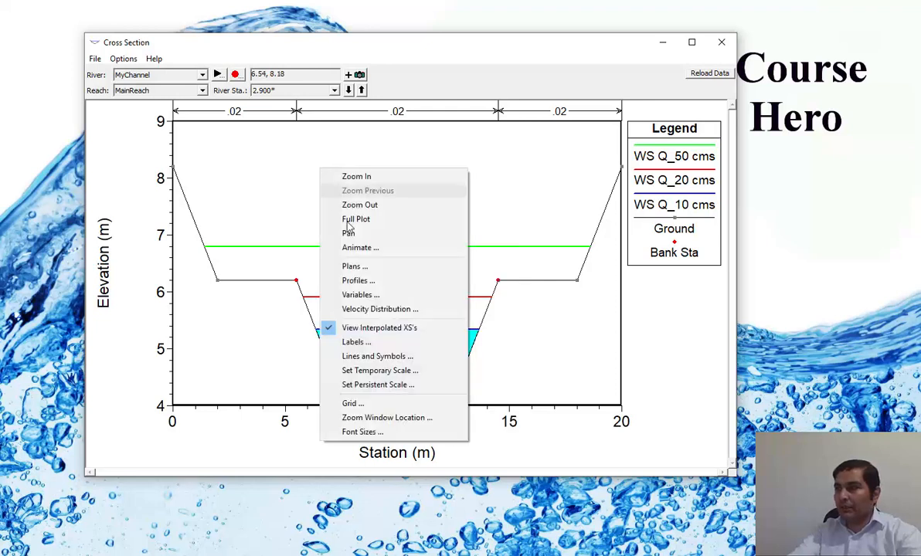
pyautogui.click(367, 283)
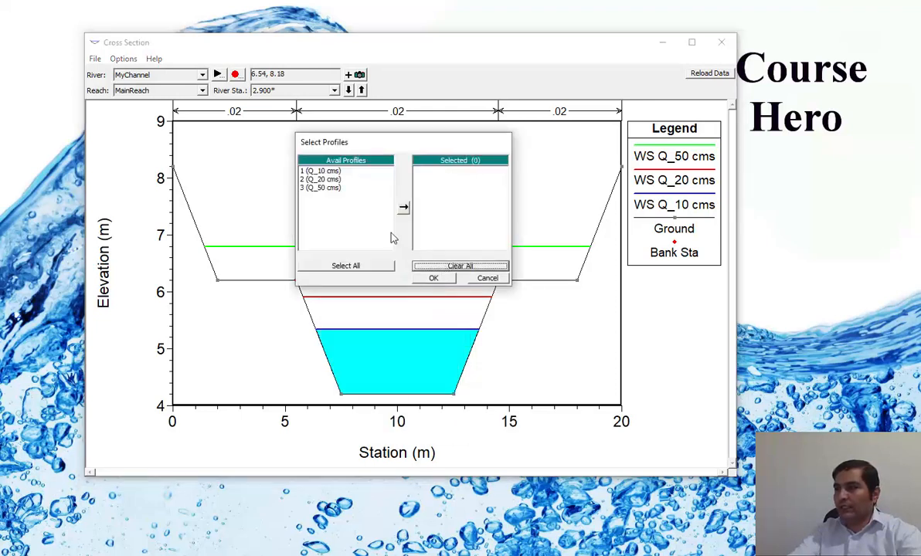
pyautogui.click(320, 181)
pyautogui.click(437, 171)
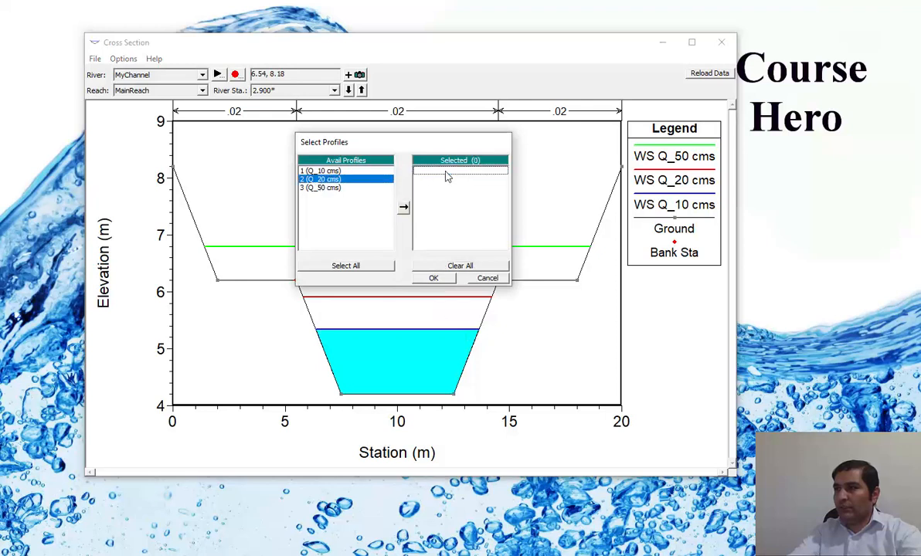
pyautogui.click(321, 188)
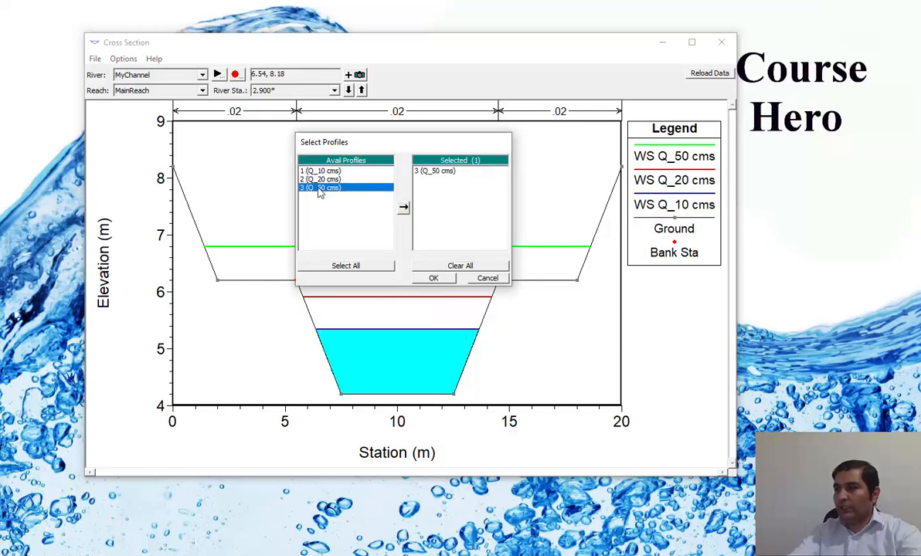
pyautogui.click(435, 279)
# Step: Plot the velocity distribution on the river station 2.900 cross section using the maximum range per plot
pyautogui.rightClick(358, 165)
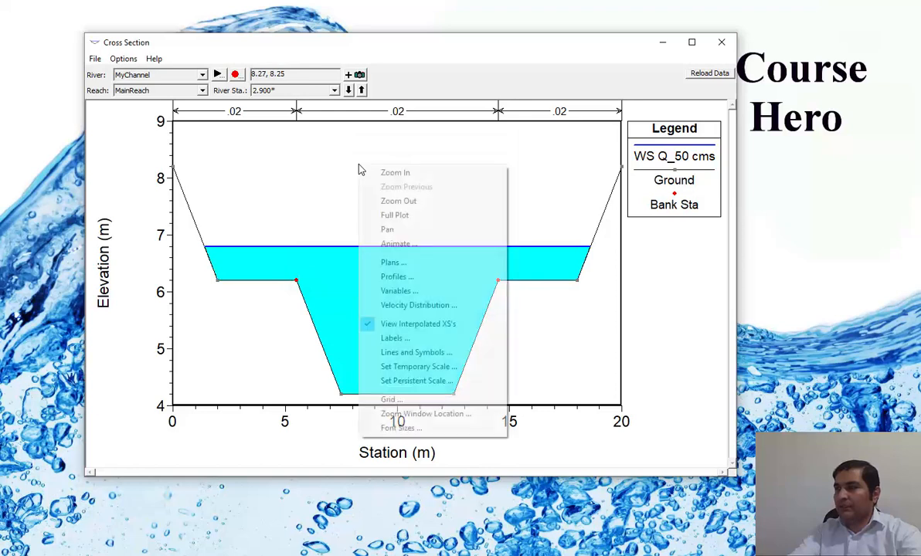
pyautogui.click(421, 307)
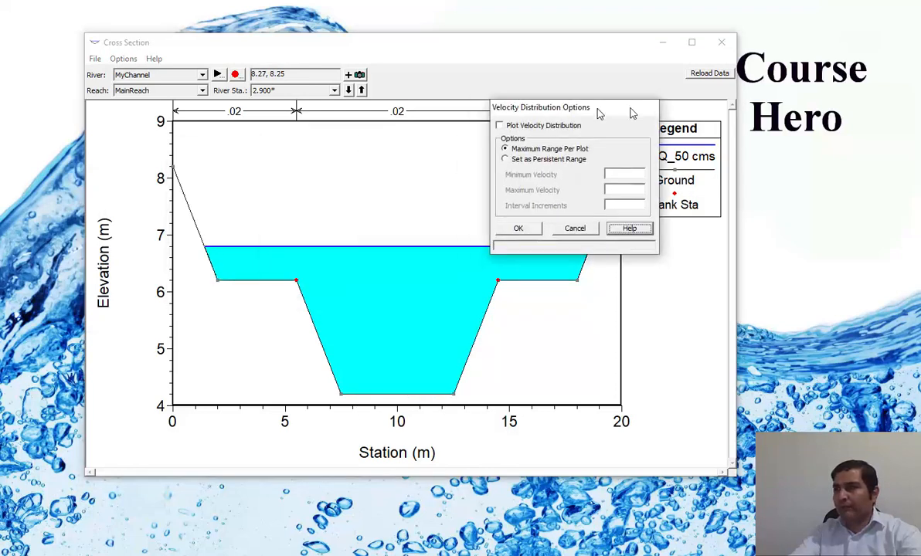
pyautogui.moveTo(627, 112); pyautogui.dragTo(674, 113)
pyautogui.click(605, 127)
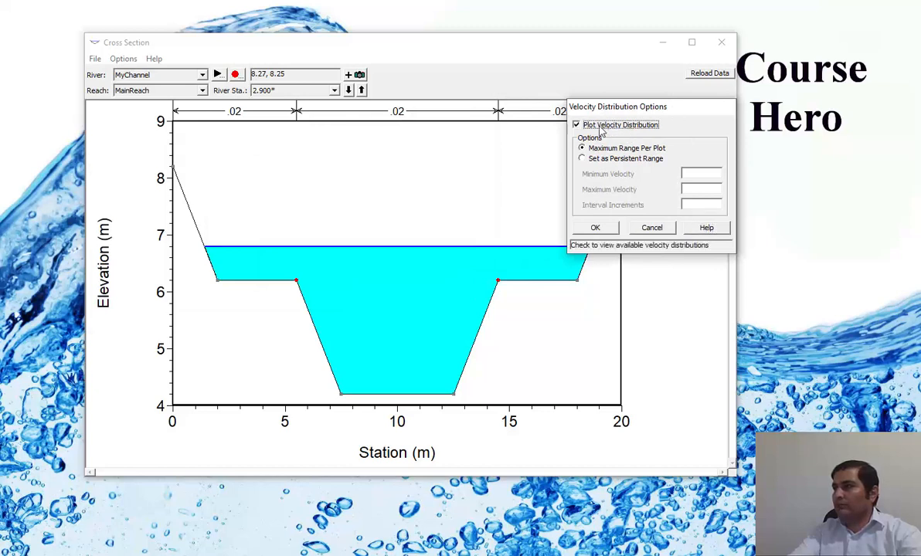
pyautogui.click(601, 229)
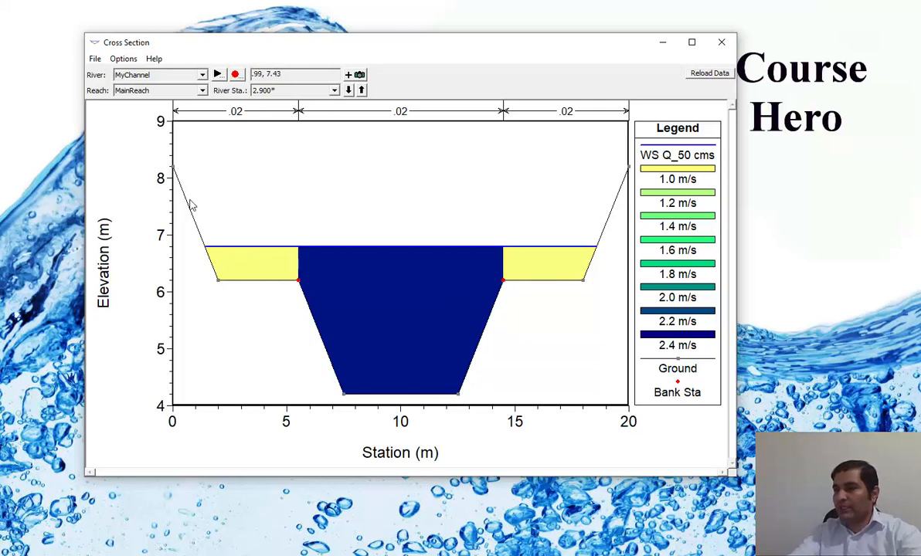
# Step: Set a persistent velocity range for the cross section plot with minimum 1, maximum 2.4 and interval increments of 0.4
pyautogui.rightClick(391, 179)
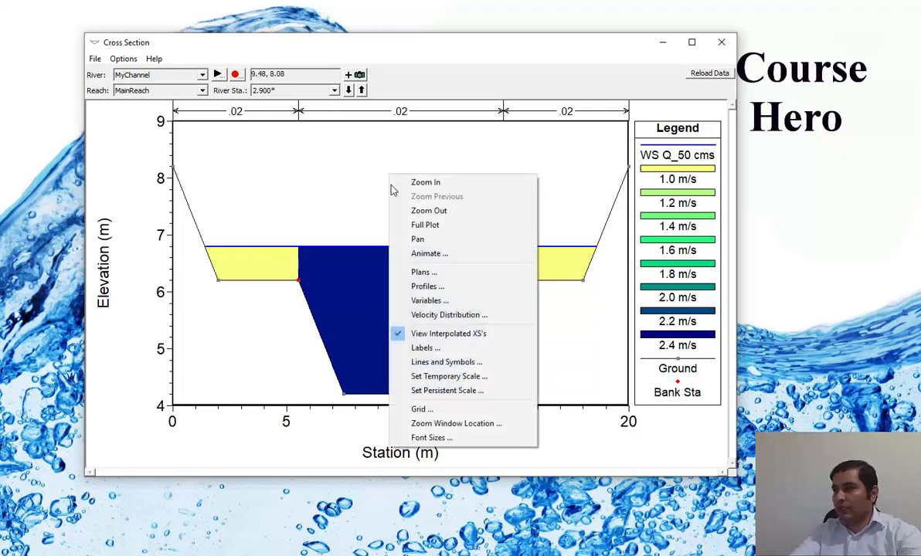
pyautogui.click(444, 315)
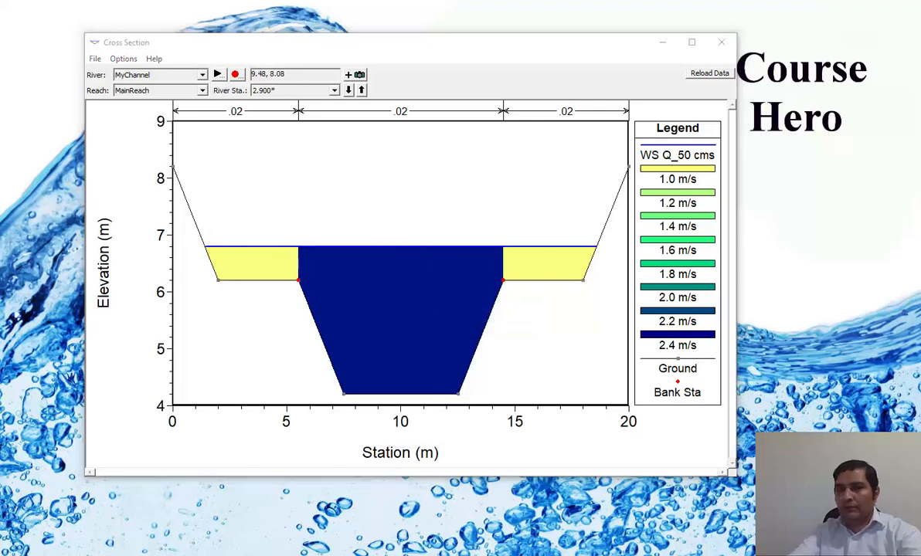
pyautogui.moveTo(489, 183); pyautogui.dragTo(637, 131)
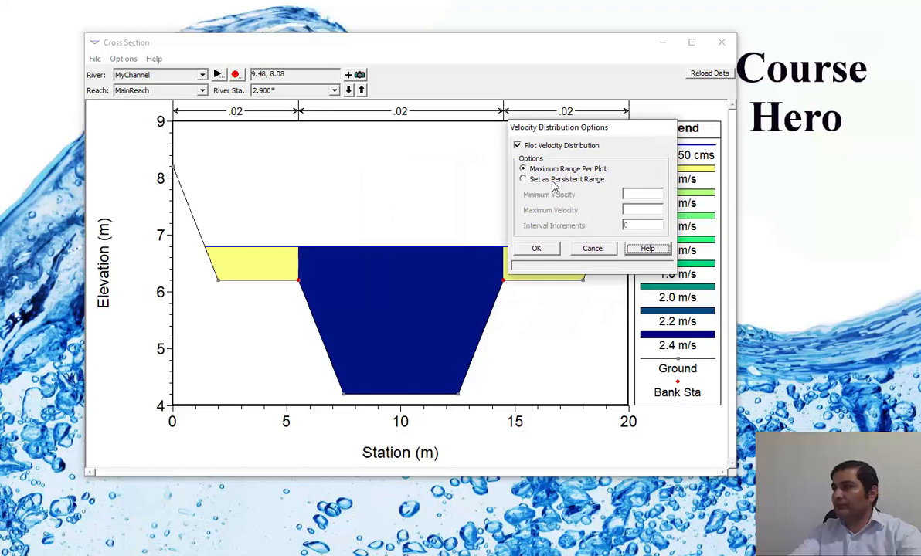
pyautogui.click(524, 178)
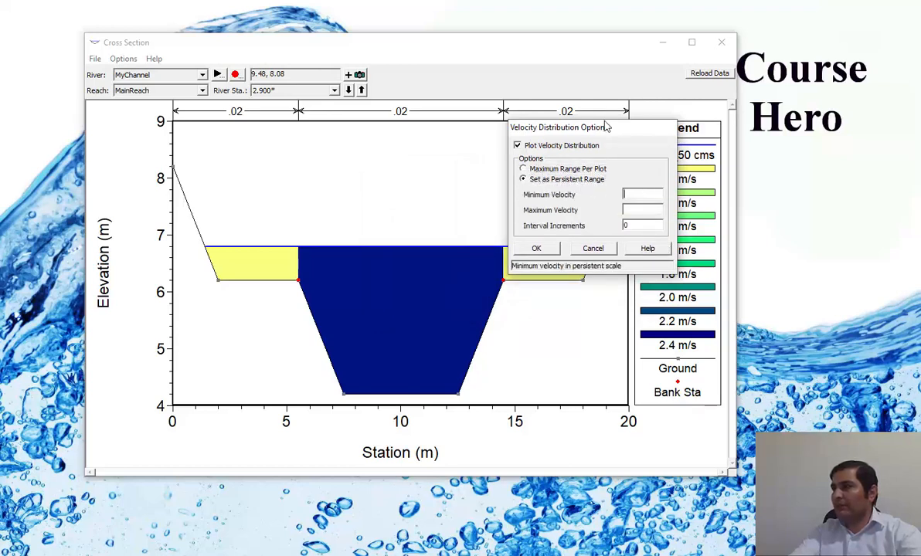
pyautogui.moveTo(606, 128); pyautogui.dragTo(395, 70)
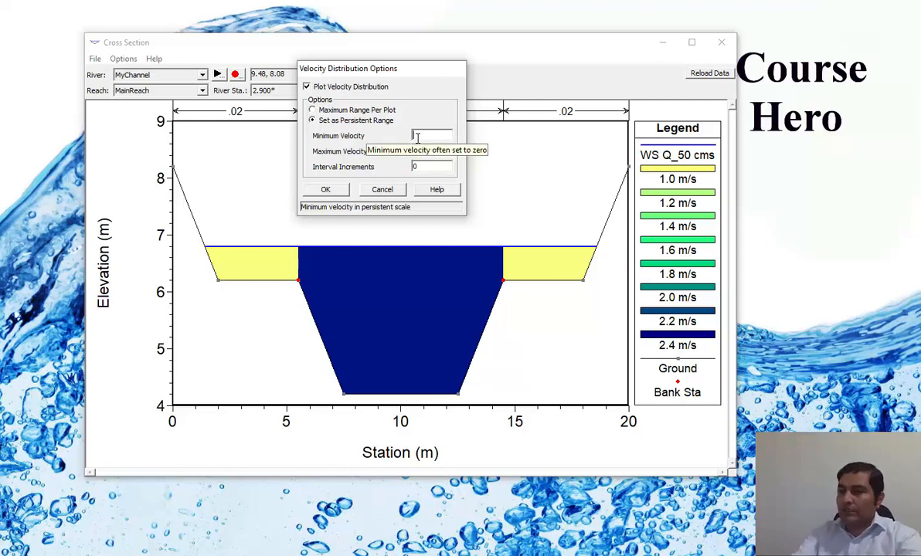
pyautogui.write('1')
pyautogui.click(417, 151)
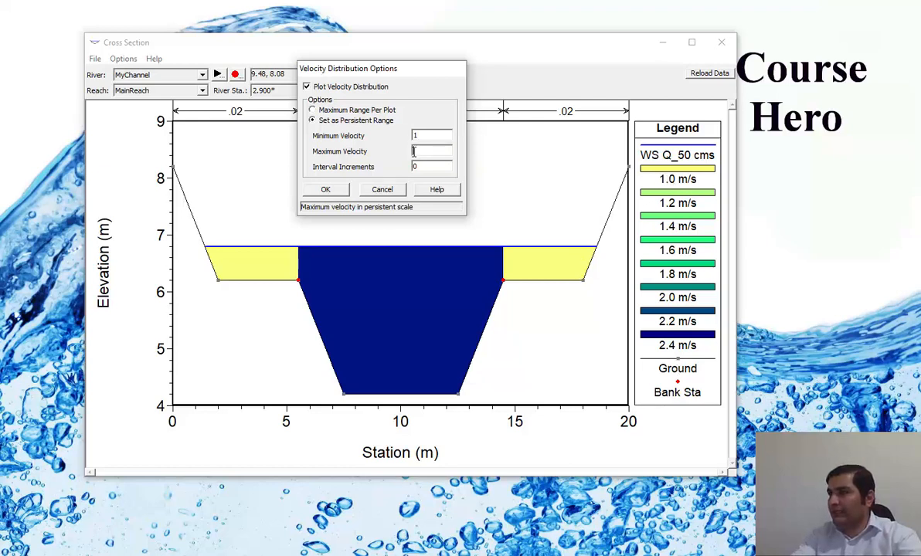
pyautogui.write('3')
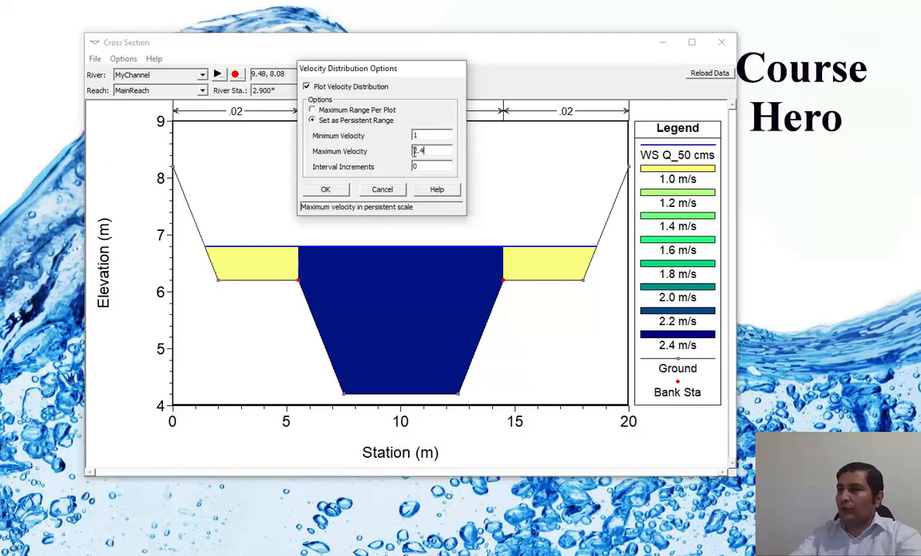
pyautogui.press('Tab')
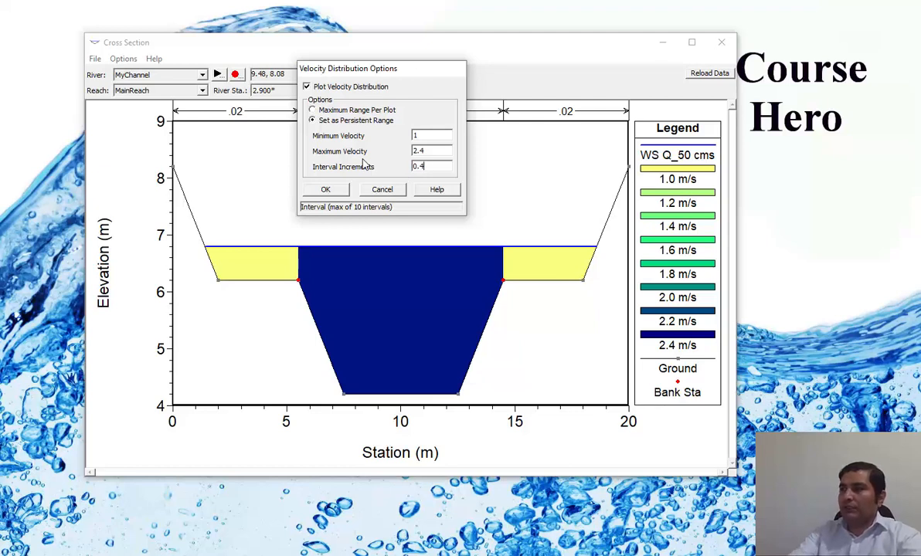
pyautogui.click(328, 189)
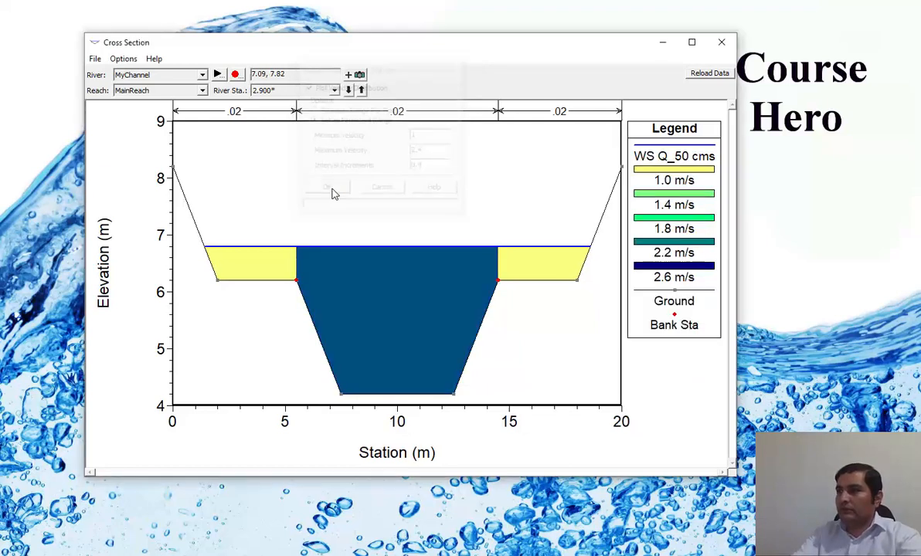
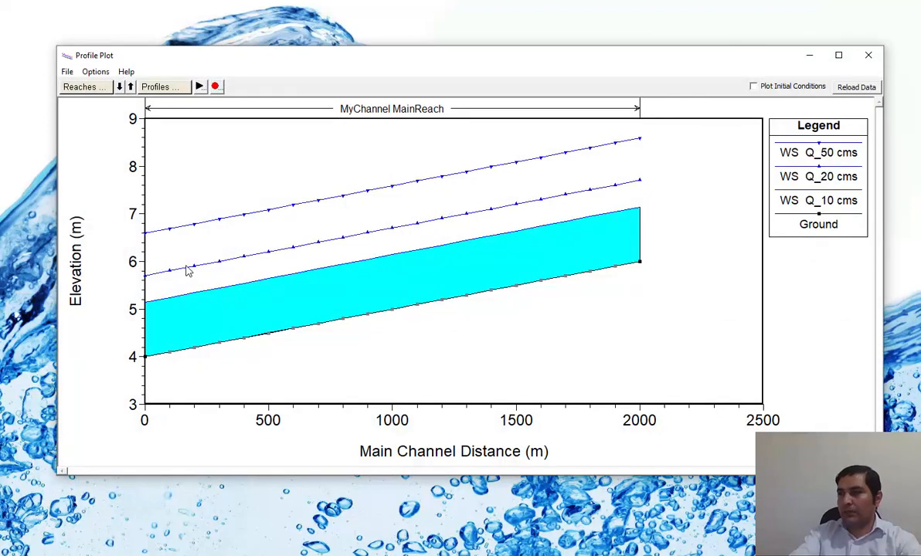
# Step: Highlight the Q_20 cms and Q_50 cms water surface lines in turn on the profile plot, then clear the highlight
pyautogui.click(821, 203)
pyautogui.click(832, 178)
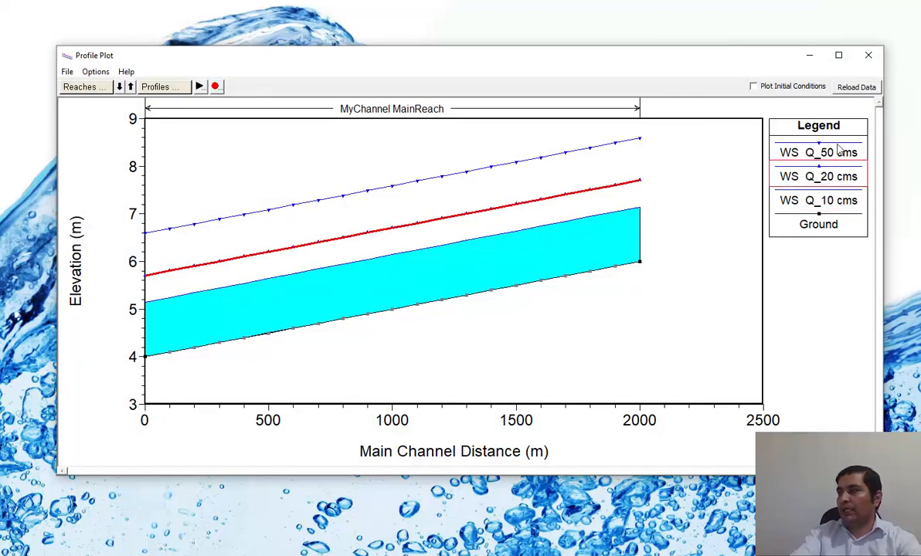
pyautogui.click(839, 151)
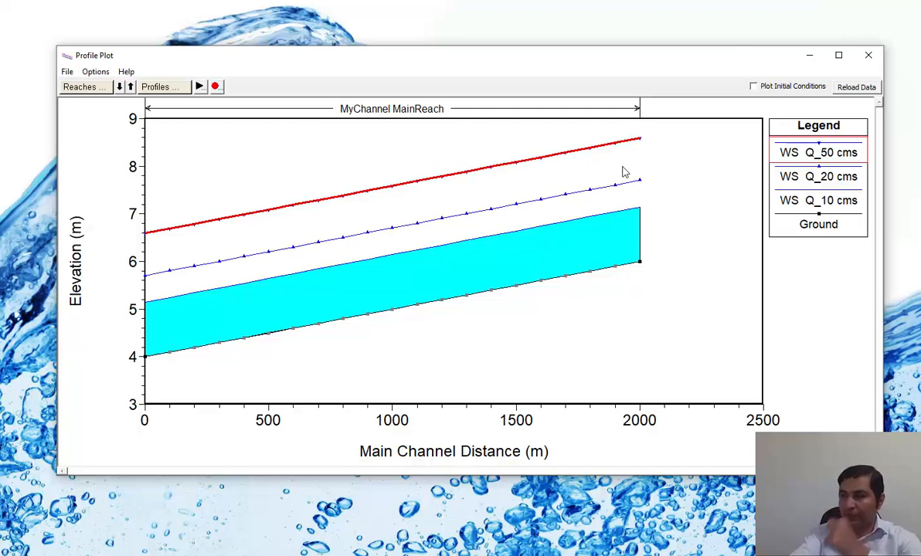
pyautogui.click(264, 161)
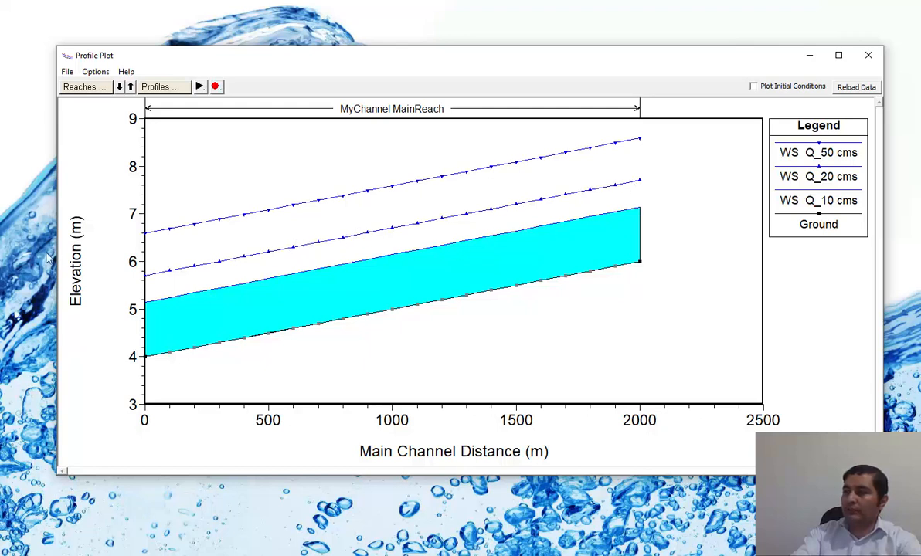
# Step: Examine the line and symbol styles of the Q_10, Q_20 and Q_50 cms water surfaces on the profile plot
pyautogui.rightClick(302, 229)
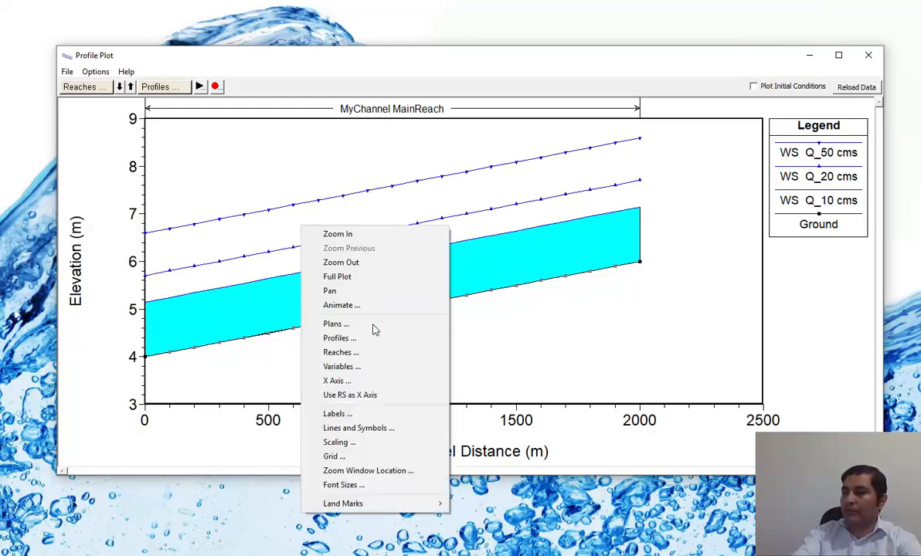
pyautogui.rightClick(287, 160)
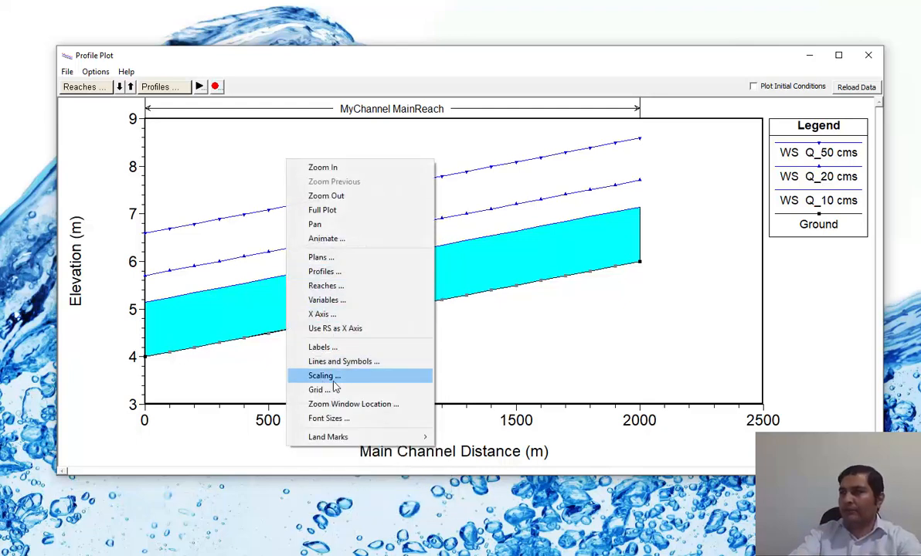
pyautogui.click(357, 361)
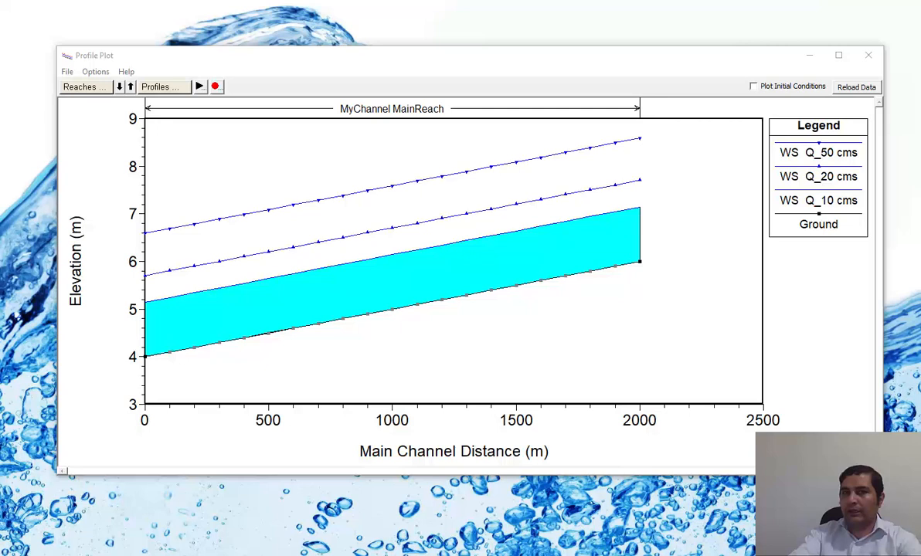
pyautogui.moveTo(353, 136); pyautogui.dragTo(544, 120)
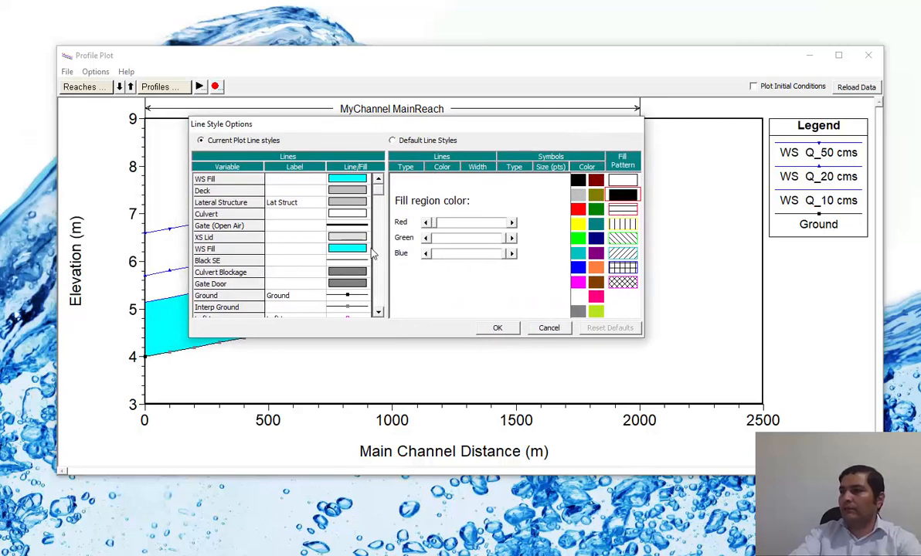
pyautogui.click(377, 312)
pyautogui.click(378, 312)
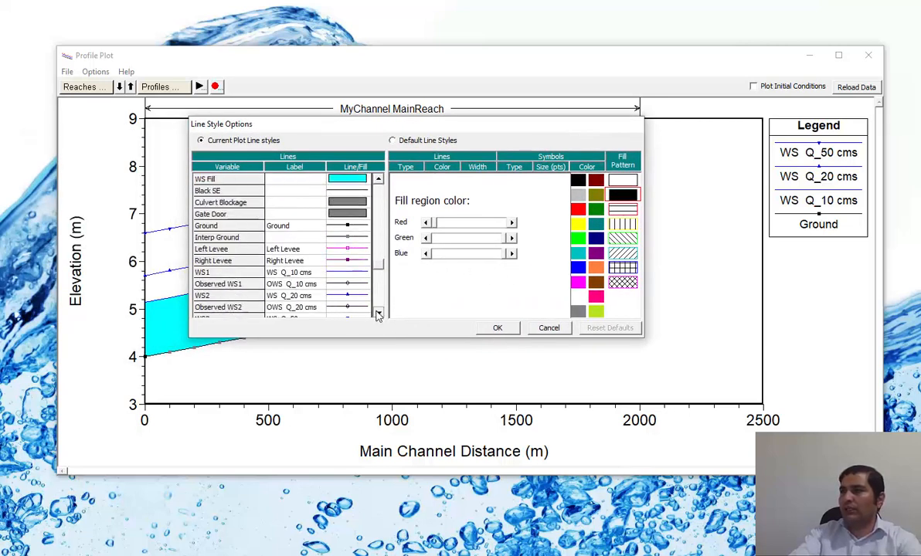
pyautogui.click(377, 312)
pyautogui.click(377, 312)
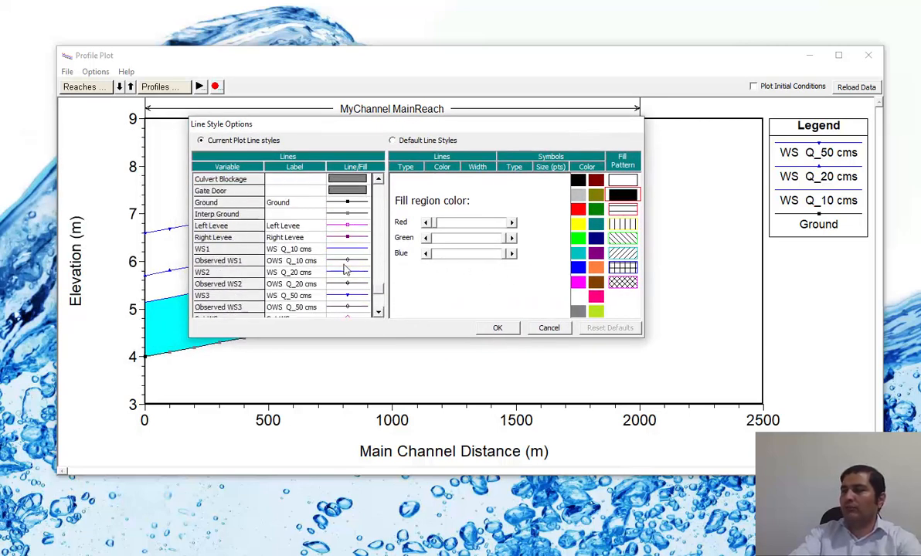
pyautogui.click(502, 330)
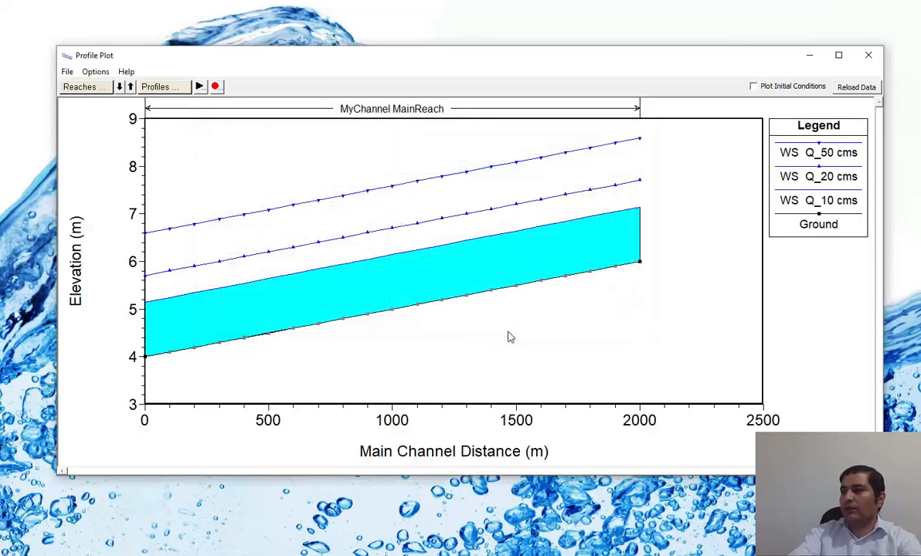
# Step: Show the river stationing land marks on the profile plot
pyautogui.rightClick(302, 157)
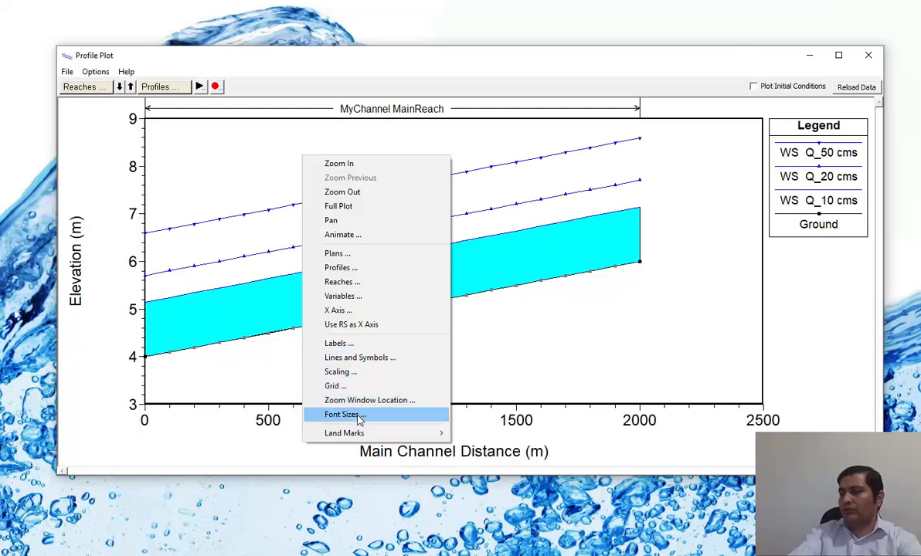
pyautogui.moveTo(380, 434)
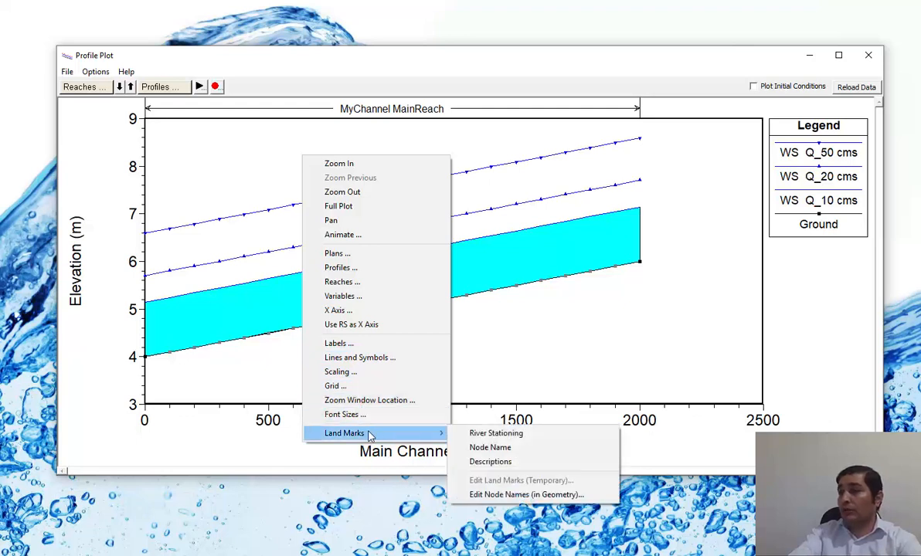
pyautogui.click(487, 437)
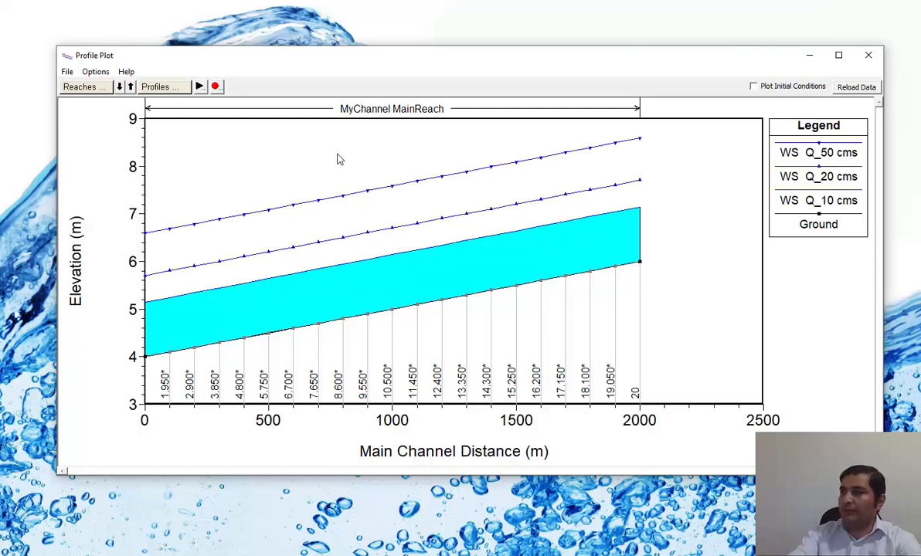
pyautogui.click(68, 73)
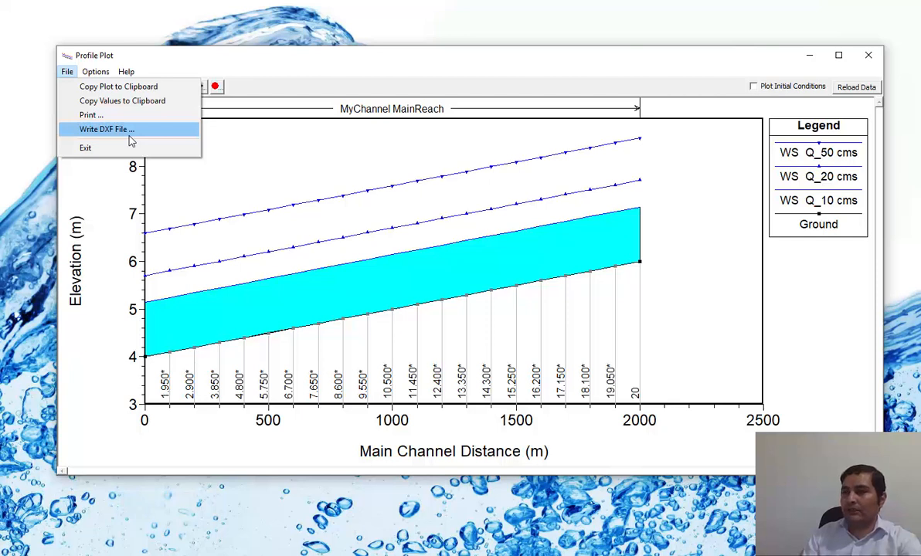
pyautogui.click(369, 156)
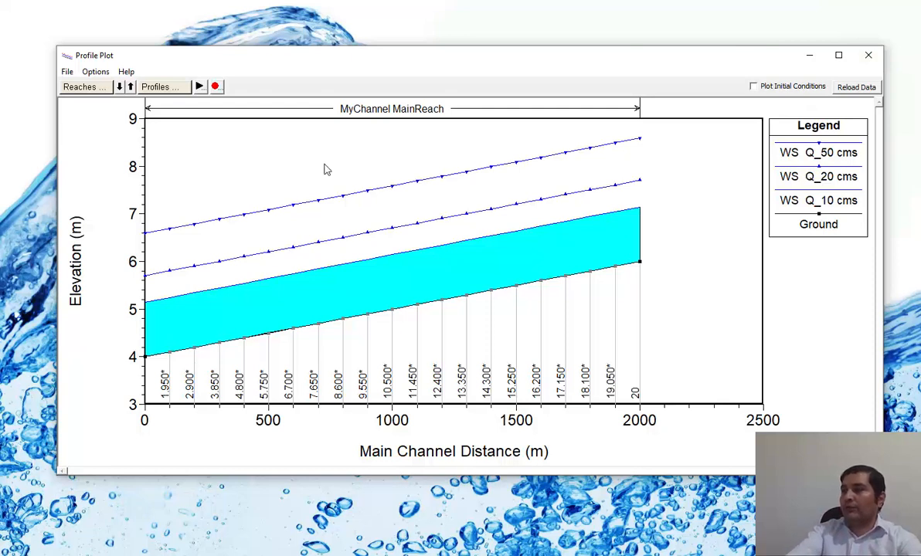
# Step: Add the left and right main channel bank elevations to the profile plot and highlight the Q_20 cms water surface
pyautogui.rightClick(300, 165)
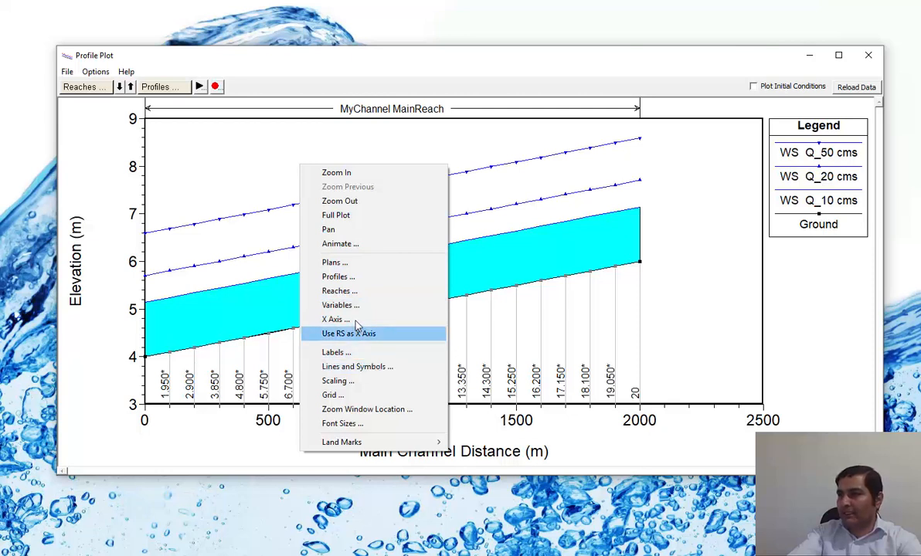
pyautogui.click(344, 143)
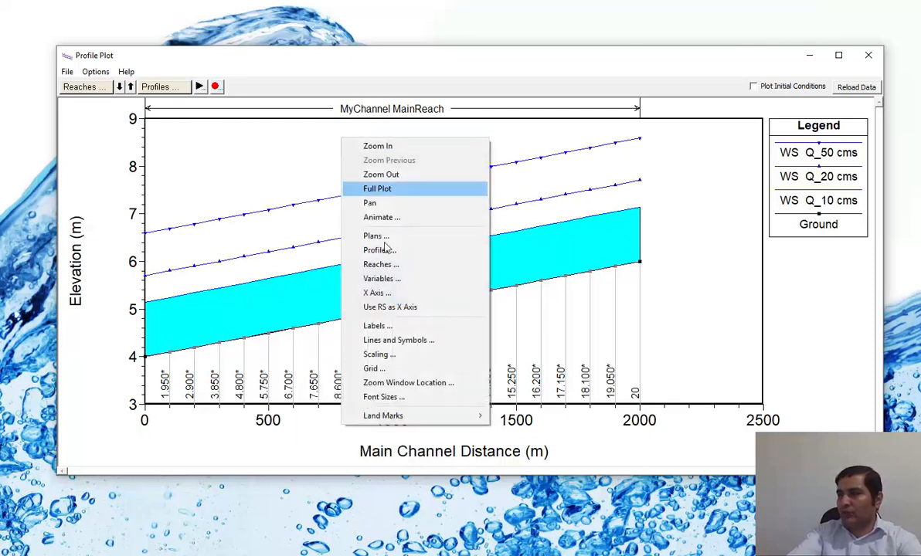
pyautogui.click(396, 285)
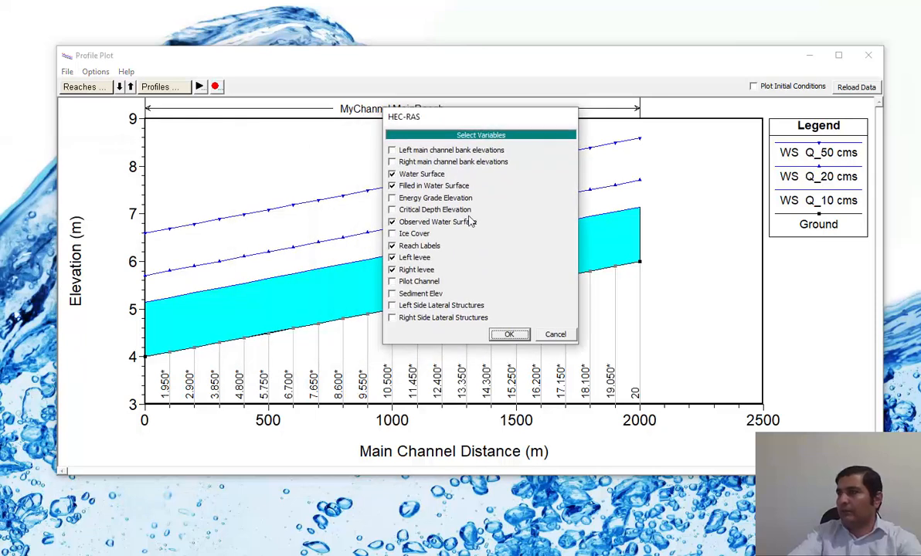
pyautogui.click(391, 150)
pyautogui.click(391, 161)
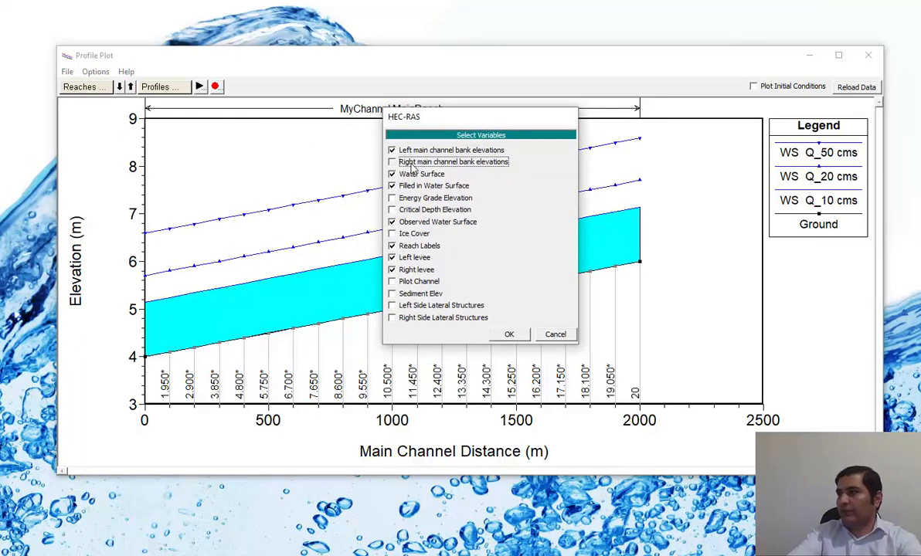
pyautogui.click(509, 334)
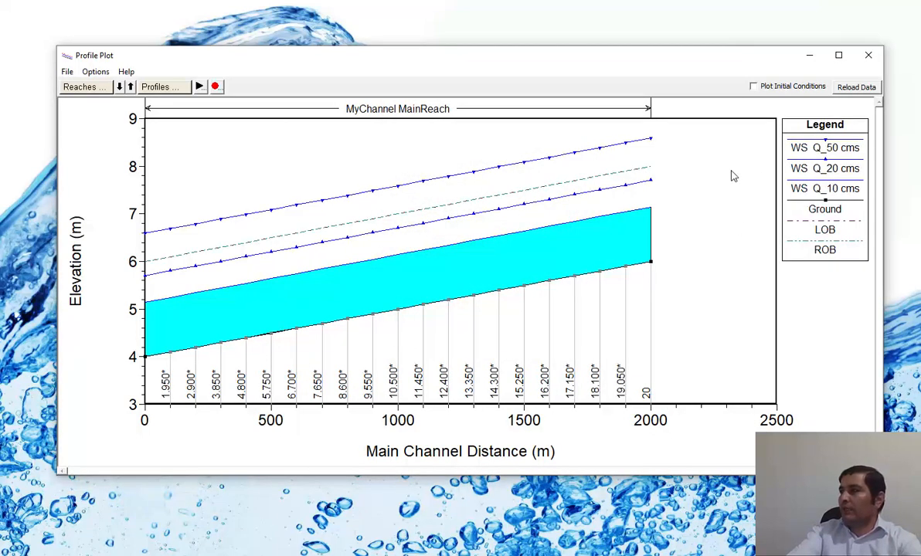
pyautogui.click(839, 168)
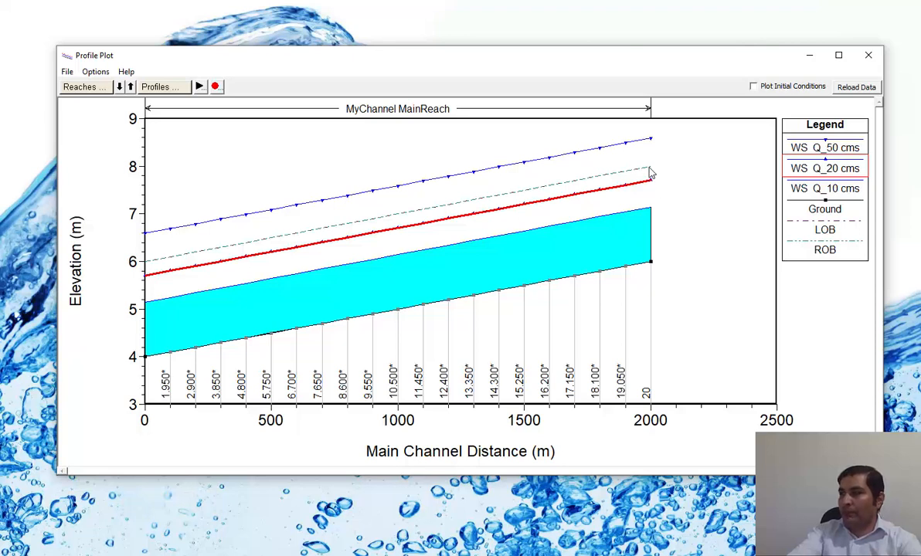
# Step: Highlight the Q_50 cms water surface on the profile plot and switch to the general profile plot of velocities
pyautogui.click(807, 149)
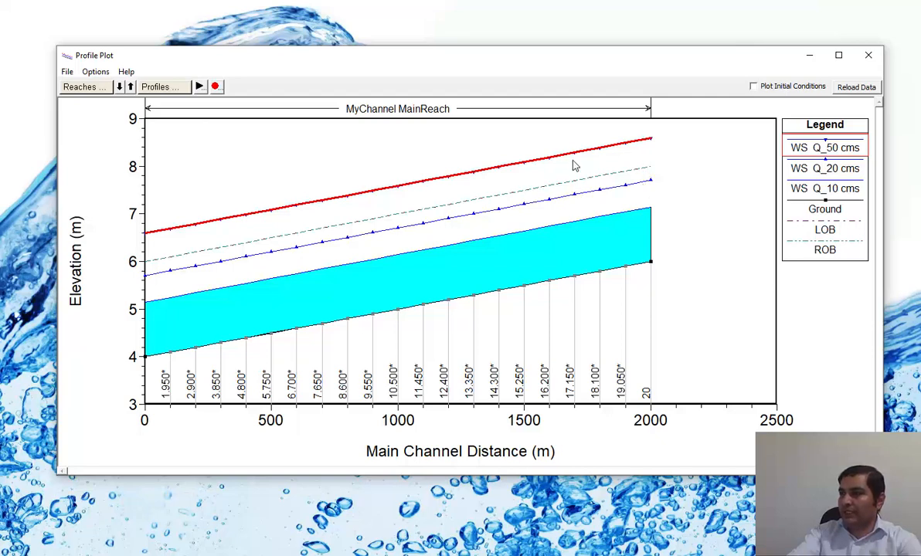
pyautogui.click(868, 55)
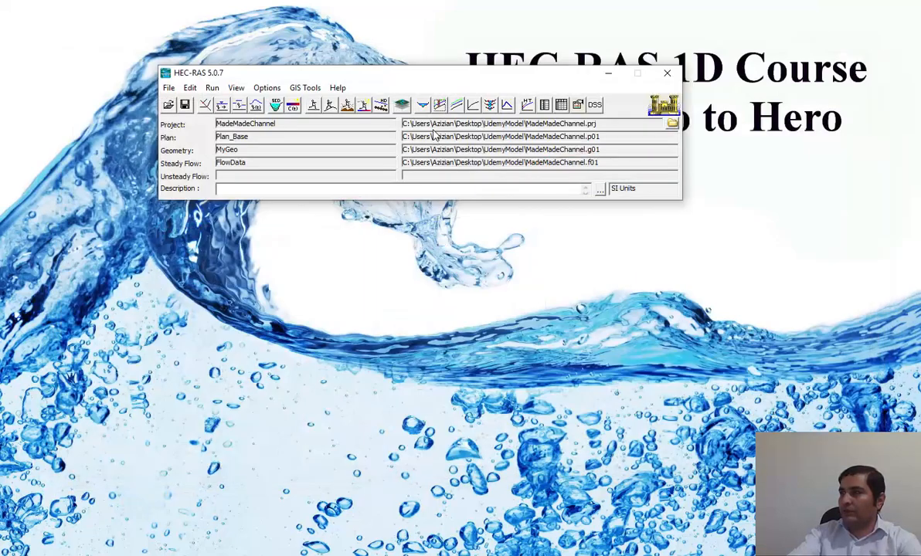
pyautogui.click(424, 105)
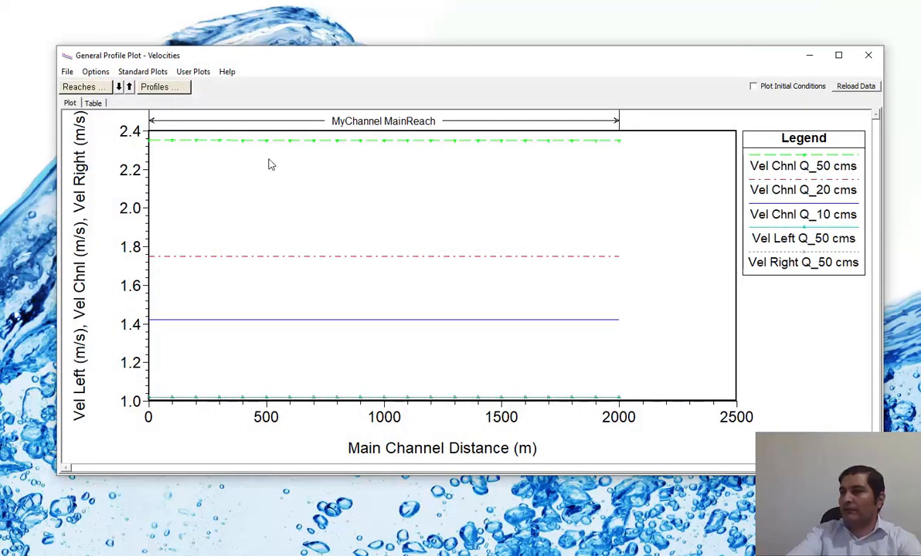
pyautogui.click(139, 72)
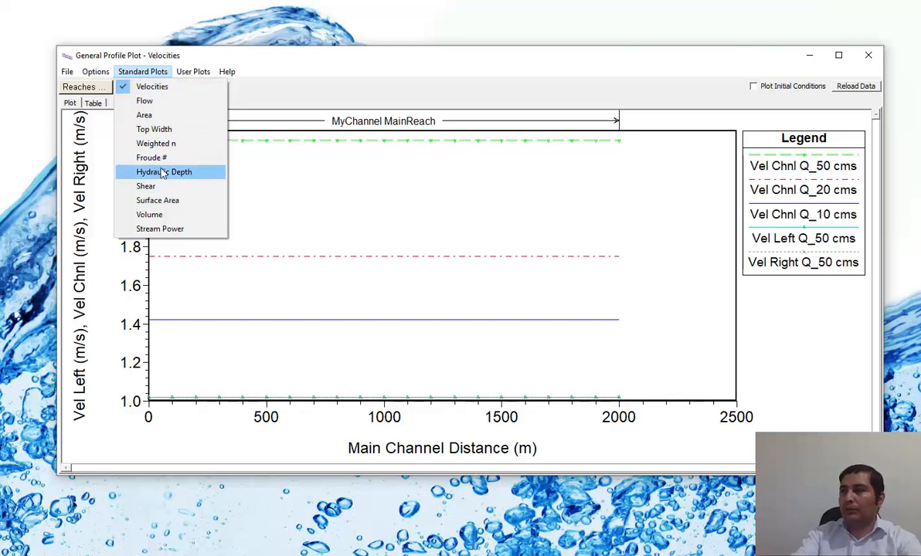
pyautogui.click(325, 171)
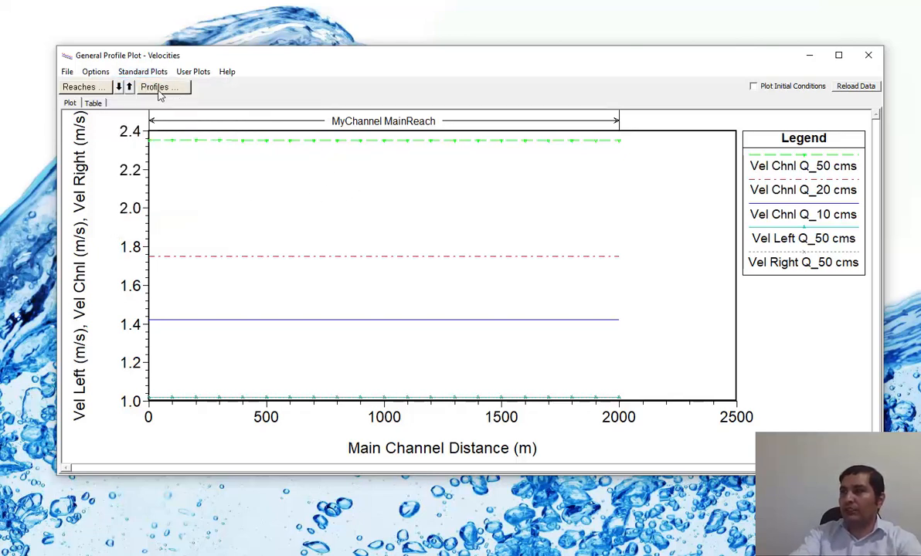
# Step: Limit the velocity plot to the Q_20 cms profile by excluding Q_10 cms and Q_50 cms
pyautogui.click(158, 87)
pyautogui.click(143, 101)
pyautogui.click(143, 109)
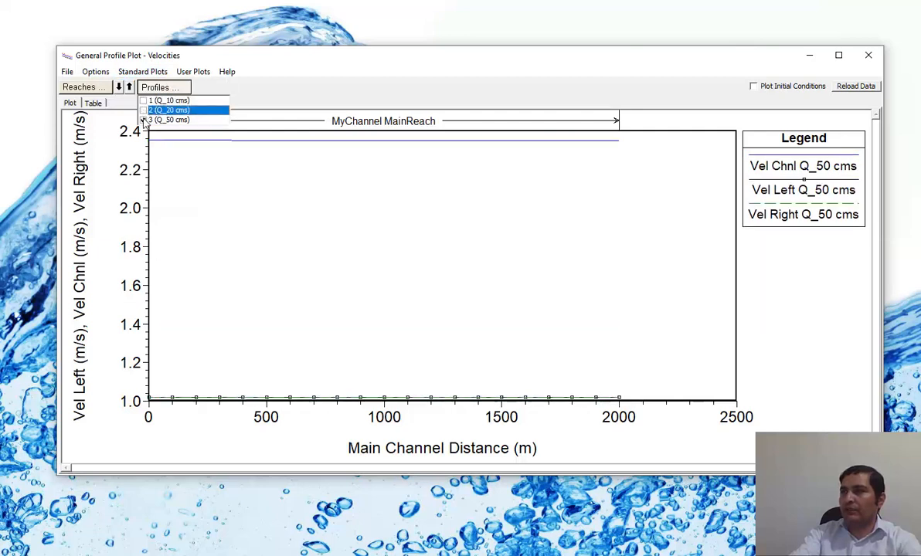
pyautogui.click(143, 120)
pyautogui.click(142, 110)
pyautogui.click(356, 245)
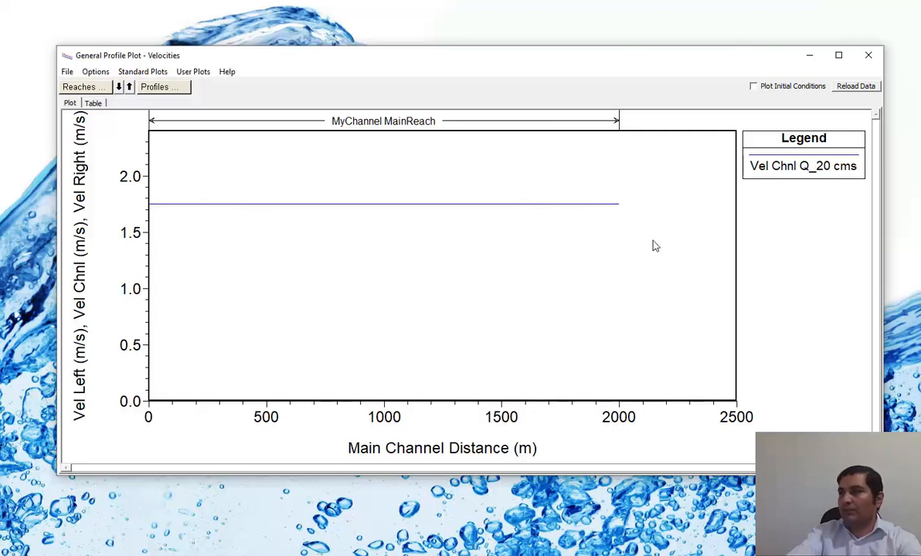
# Step: Plot the Froude number along the main channel for the Q_50 cms profile instead of Q_20 cms
pyautogui.click(142, 73)
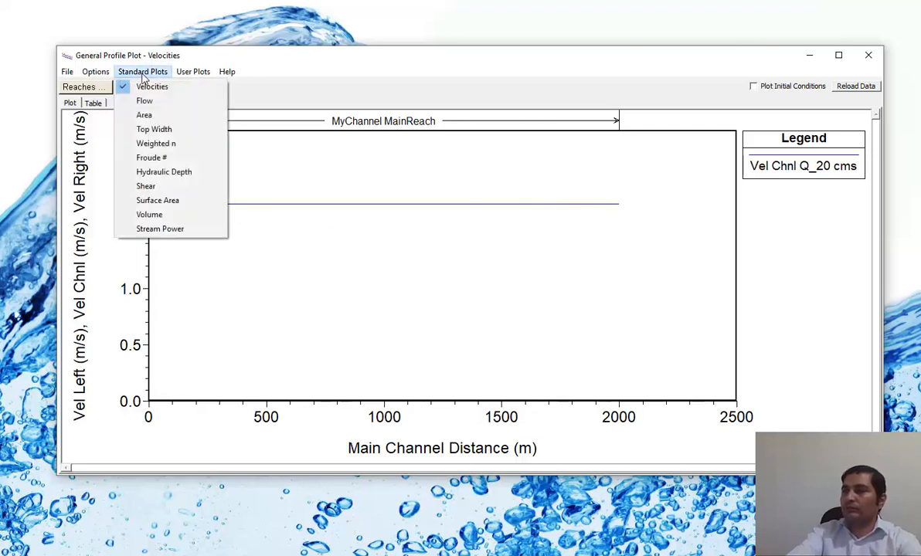
pyautogui.click(153, 158)
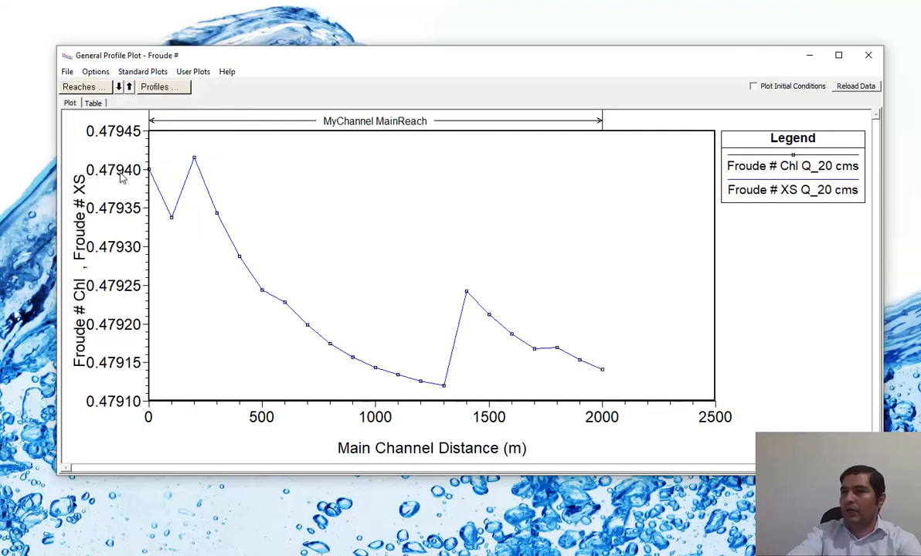
pyautogui.click(153, 87)
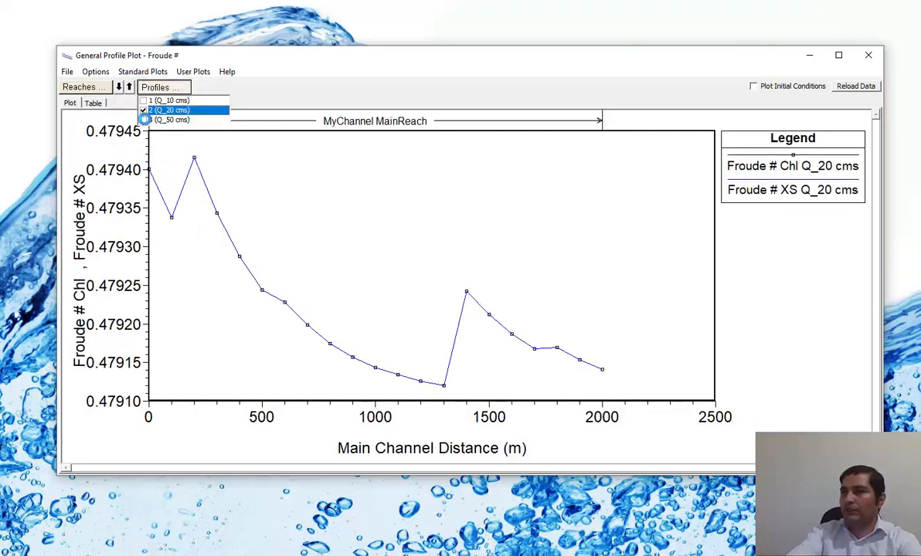
pyautogui.click(144, 119)
pyautogui.click(143, 111)
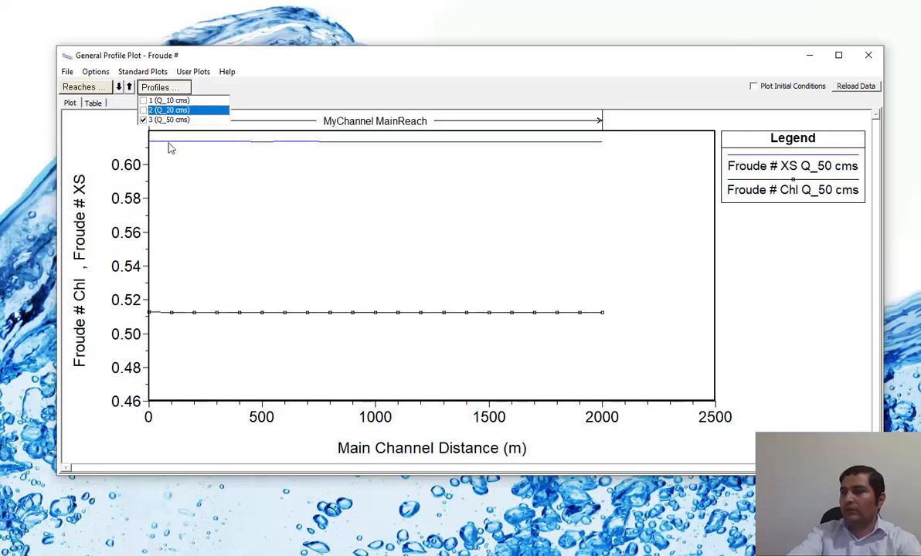
pyautogui.click(247, 207)
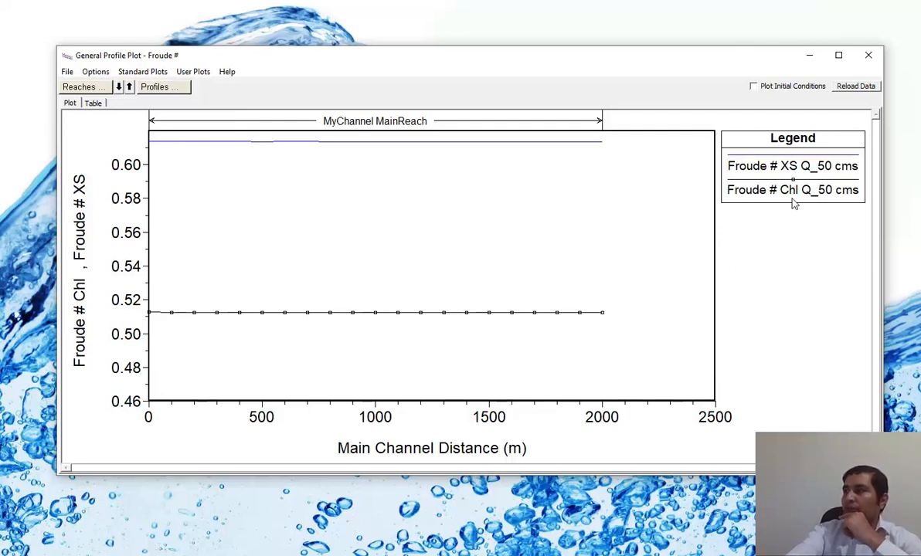
# Step: Remove Froude # Chl from the plot variables, keeping only Froude # XS
pyautogui.rightClick(296, 183)
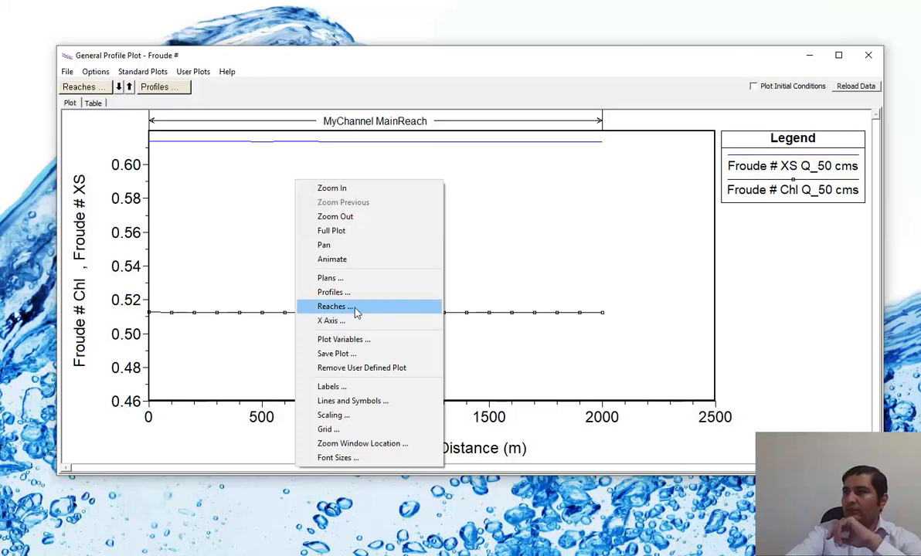
pyautogui.click(346, 341)
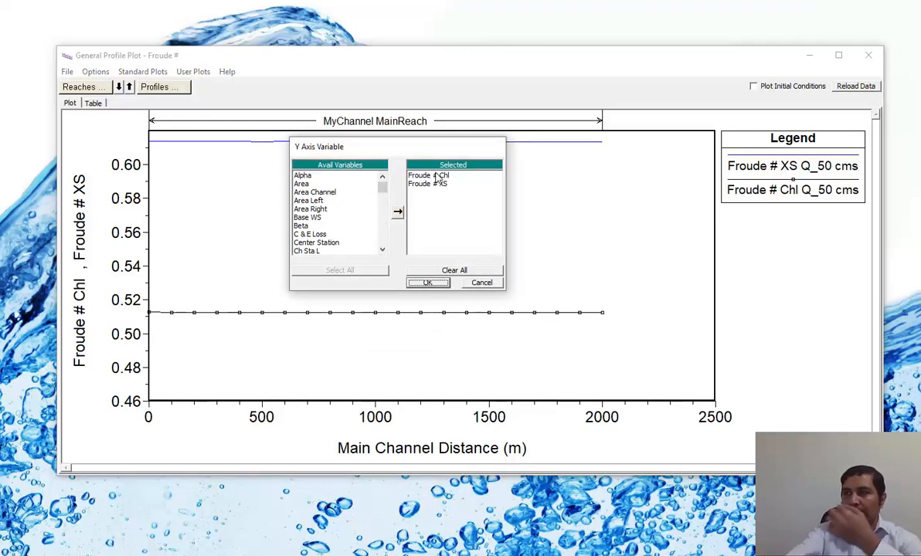
pyautogui.doubleClick(441, 177)
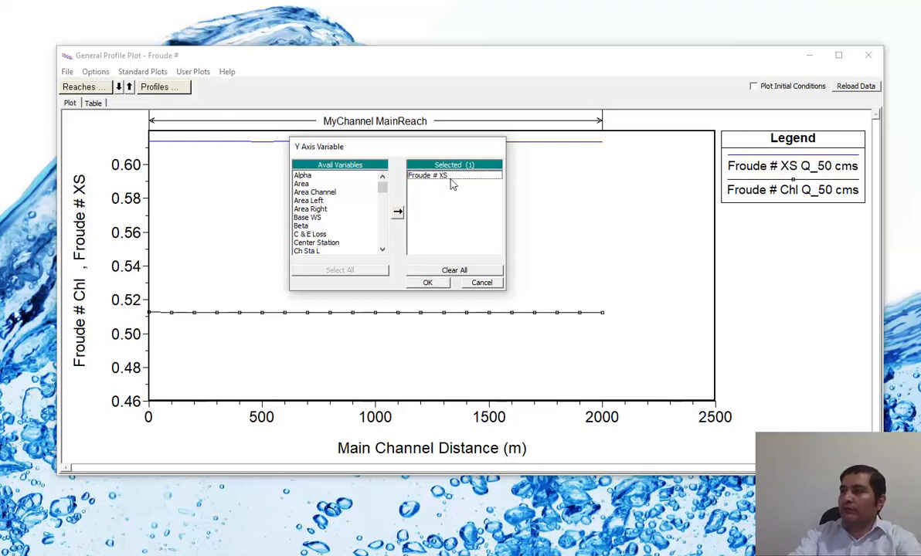
pyautogui.click(428, 285)
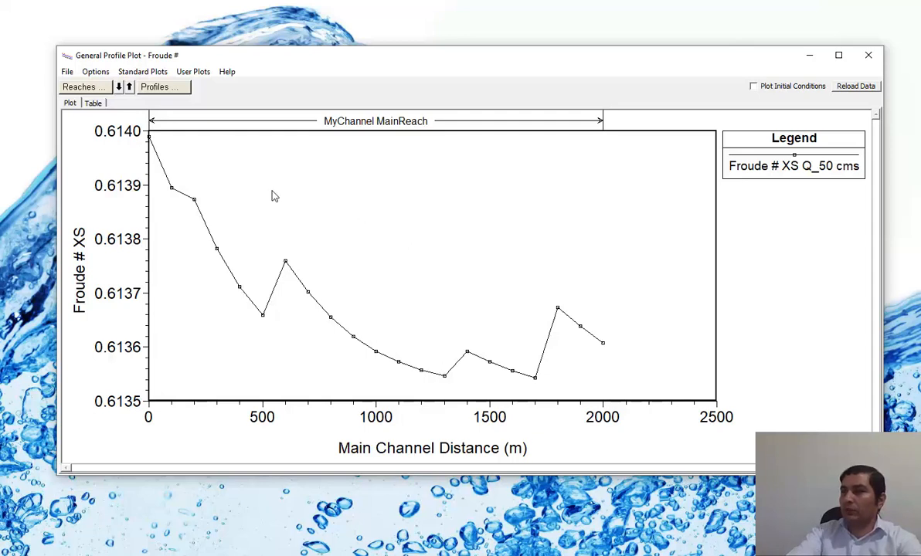
# Step: Add the Q_20 cms and Q_10 cms profiles to the Froude # XS plot and show the full plot
pyautogui.click(175, 89)
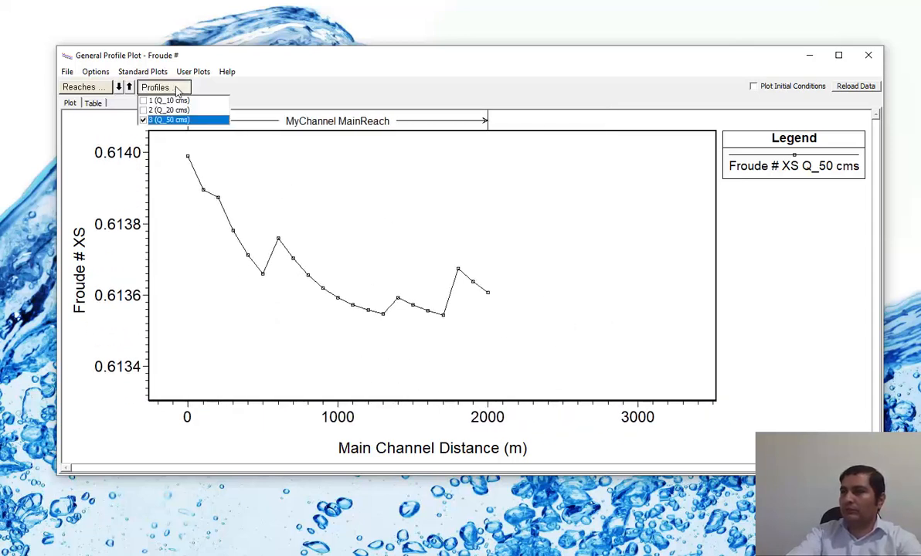
pyautogui.click(143, 110)
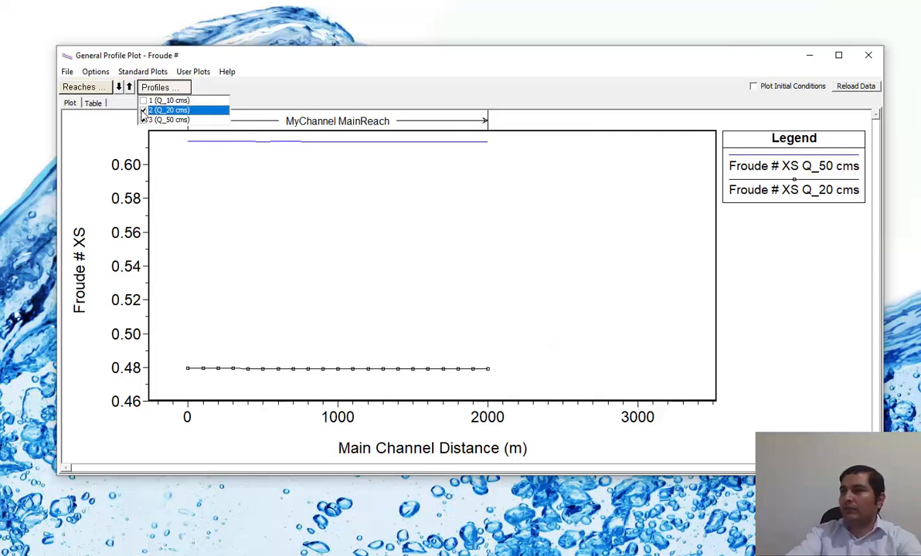
pyautogui.click(143, 100)
pyautogui.rightClick(467, 220)
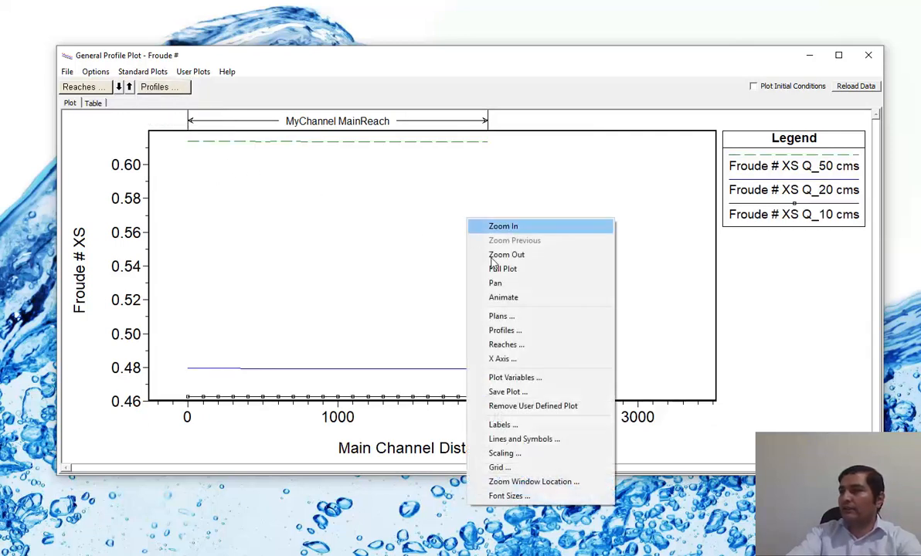
pyautogui.click(533, 269)
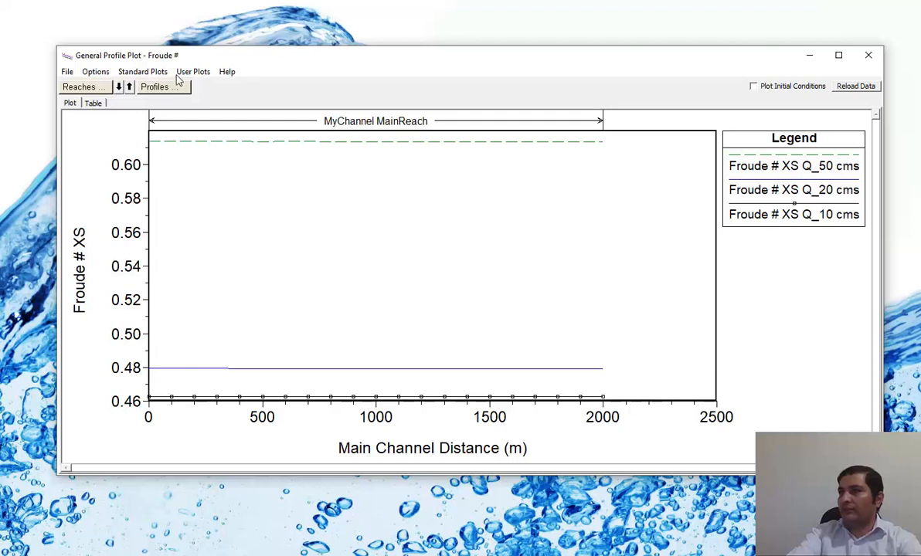
# Step: Switch to the Hydraulic Depth standard plot and replace its selected Y axis variables with Hydr Depth
pyautogui.click(146, 73)
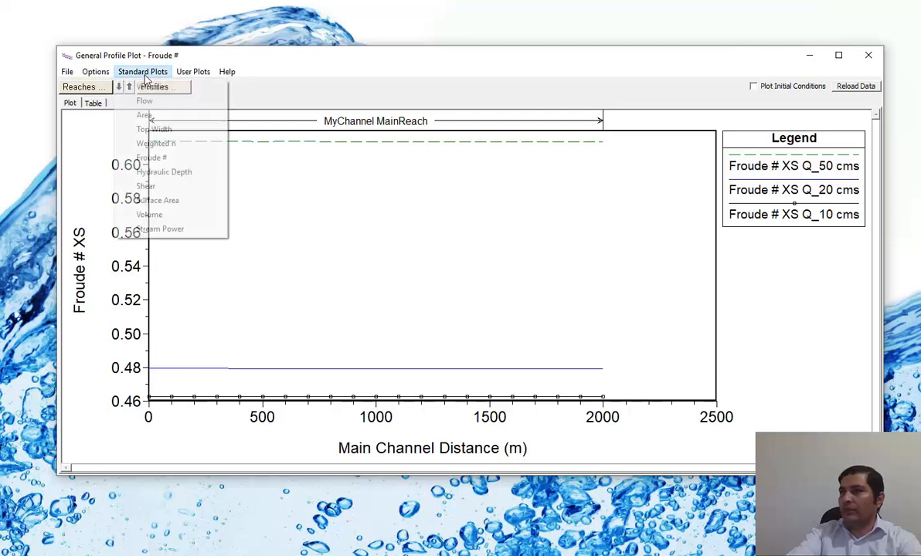
pyautogui.click(164, 171)
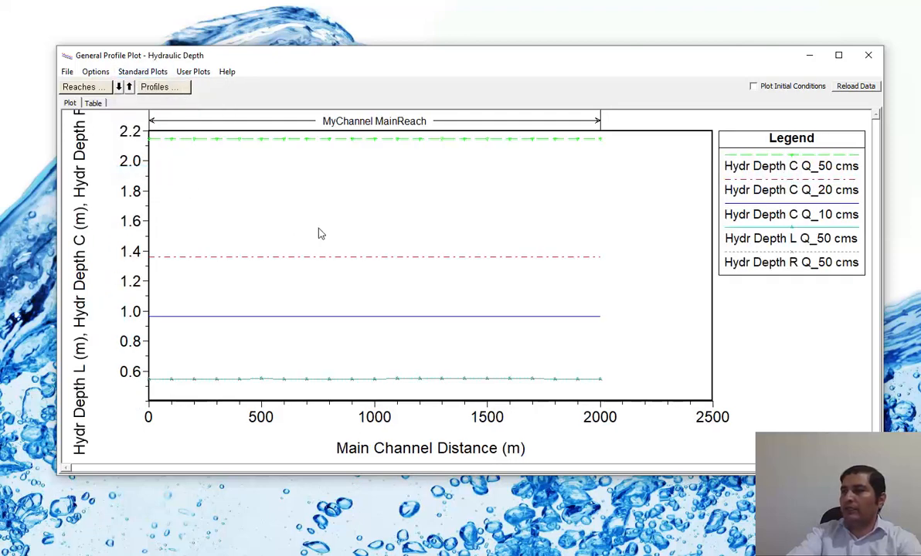
pyautogui.rightClick(393, 166)
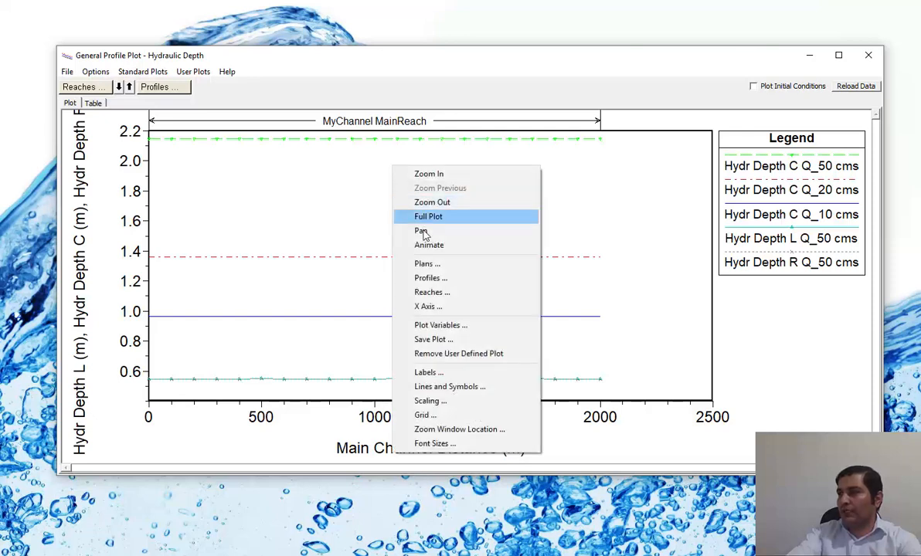
pyautogui.click(460, 328)
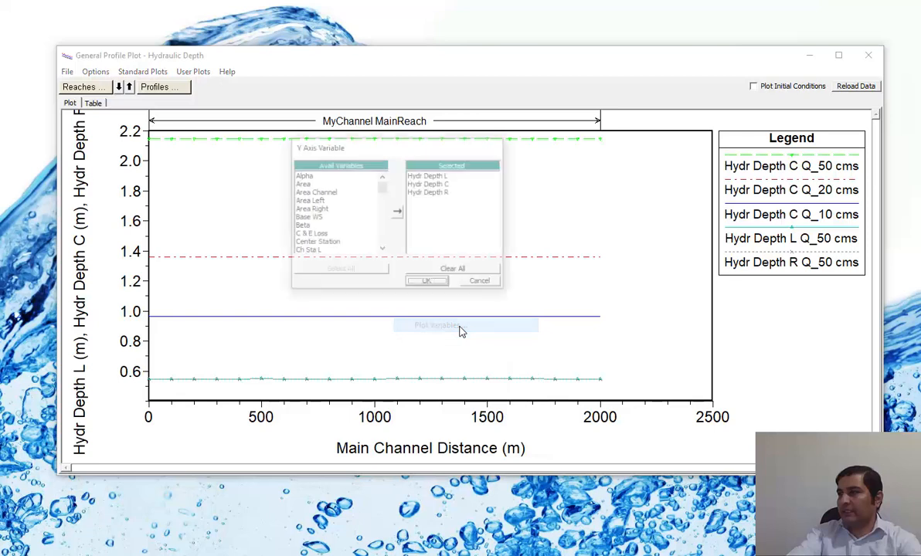
pyautogui.click(464, 271)
pyautogui.moveTo(388, 190); pyautogui.dragTo(385, 209)
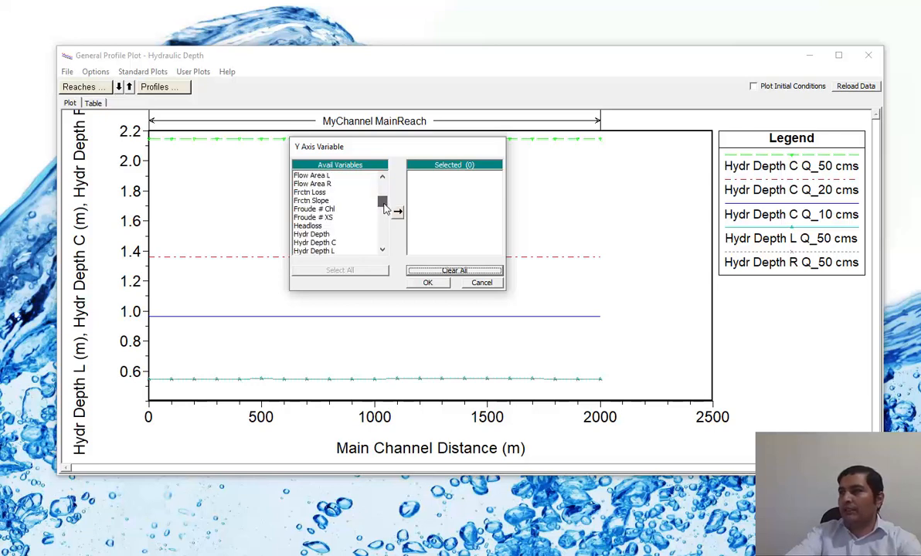
pyautogui.click(383, 249)
pyautogui.click(383, 249)
pyautogui.click(383, 249)
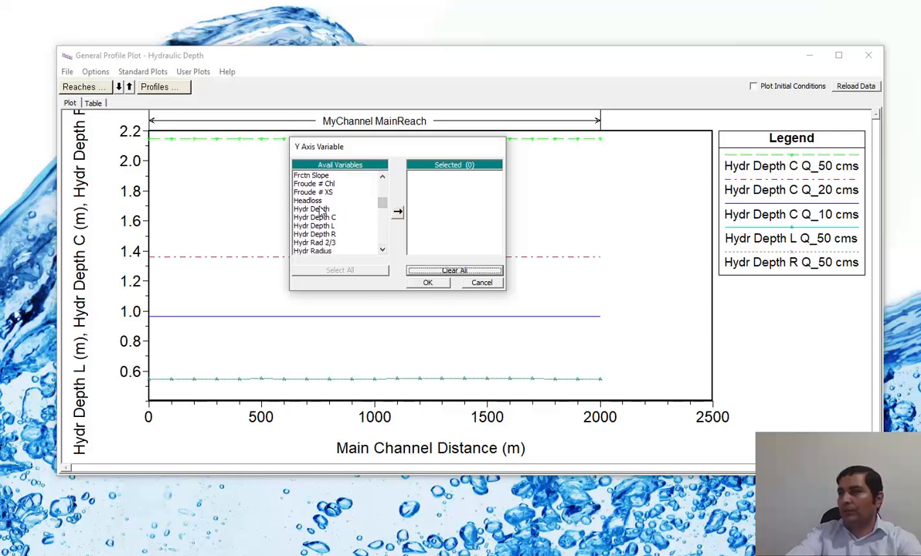
pyautogui.doubleClick(311, 209)
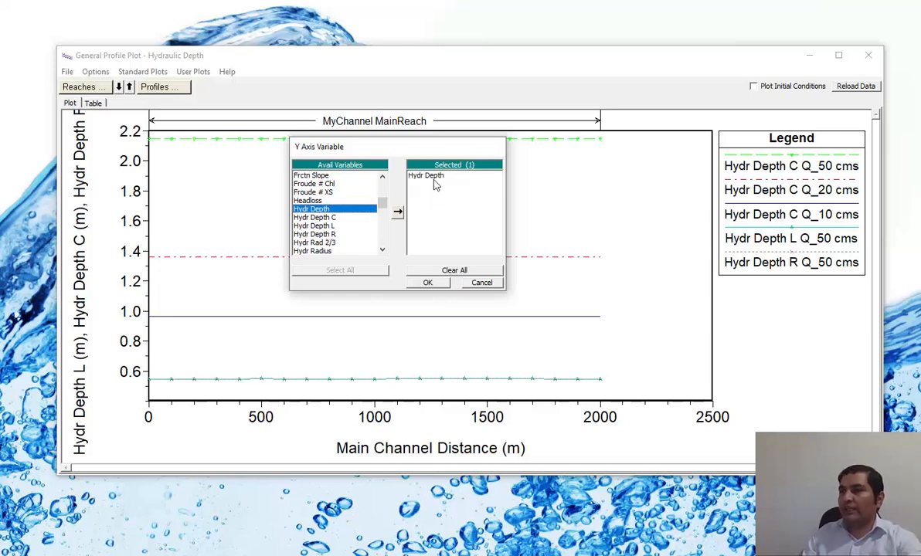
# Step: Look over Hydr Depth C, L, R and the other available variables, and apply the Hydr Depth selection to the plot
pyautogui.click(333, 220)
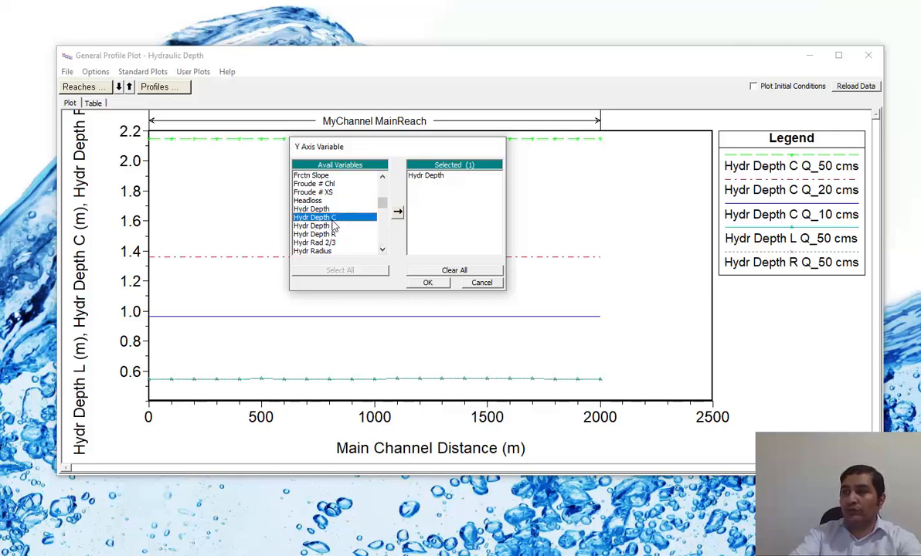
pyautogui.click(338, 226)
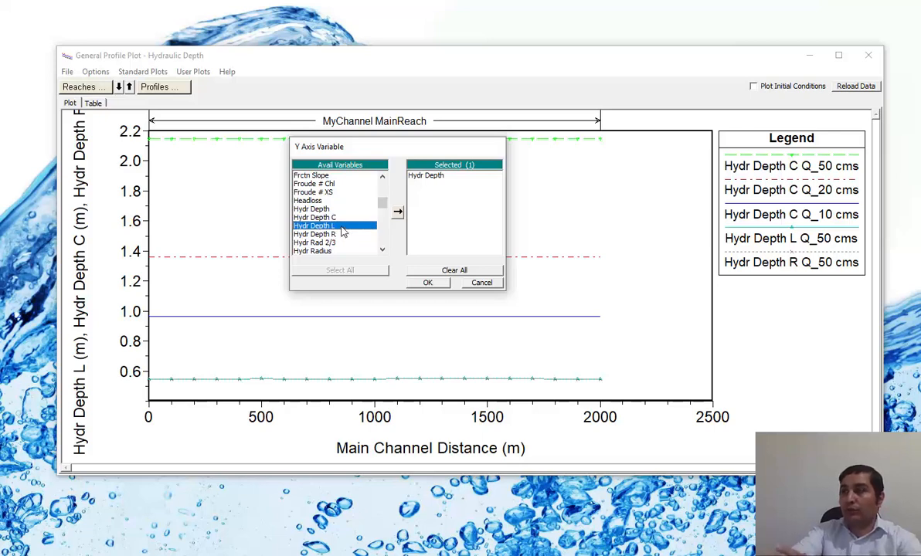
pyautogui.click(336, 234)
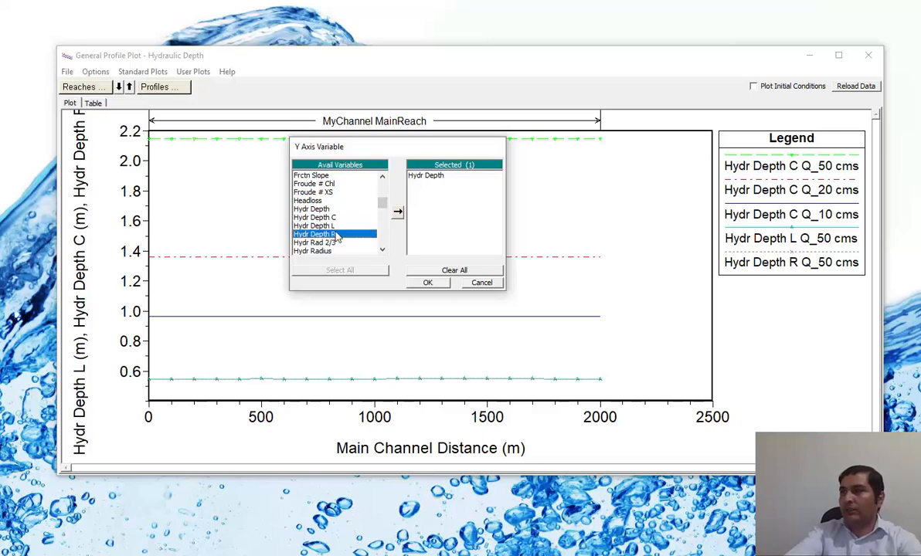
pyautogui.click(382, 250)
pyautogui.click(382, 249)
pyautogui.click(382, 250)
pyautogui.moveTo(382, 208); pyautogui.dragTo(384, 215)
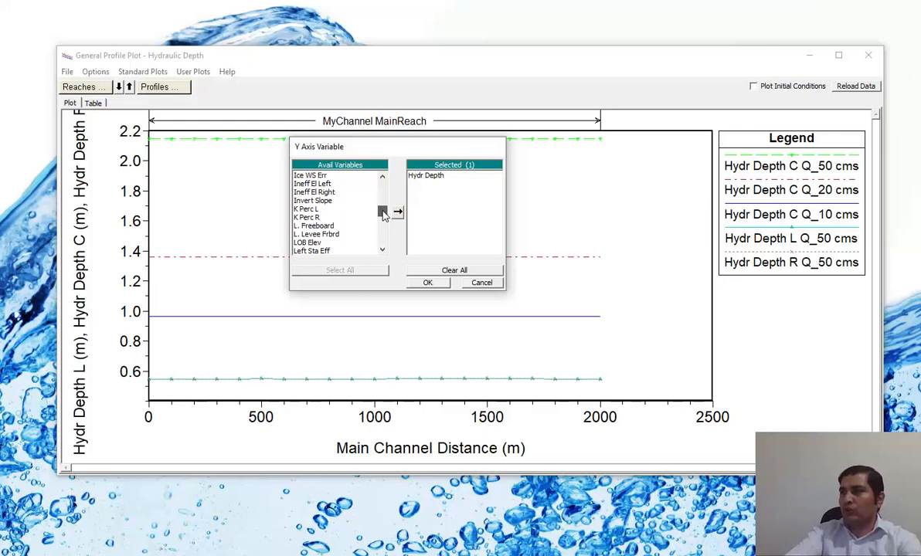
pyautogui.moveTo(384, 216); pyautogui.dragTo(383, 218)
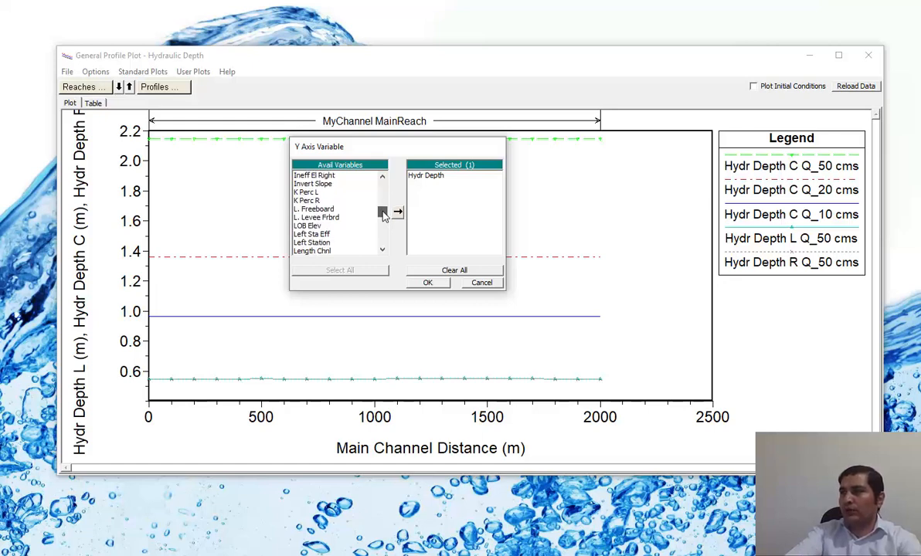
pyautogui.click(431, 284)
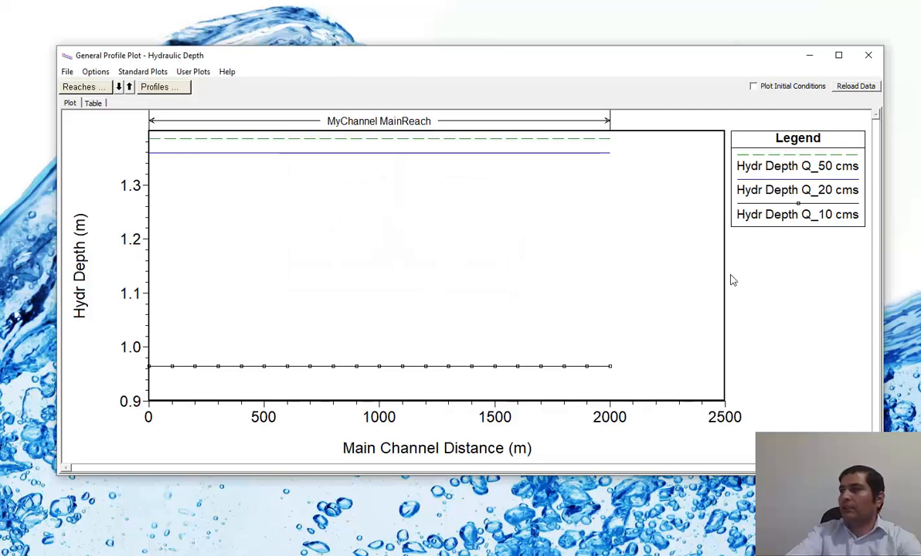
# Step: Limit the hydraulic depth plot to the Q_20 cms profile by excluding Q_50 cms and Q_10 cms
pyautogui.click(170, 87)
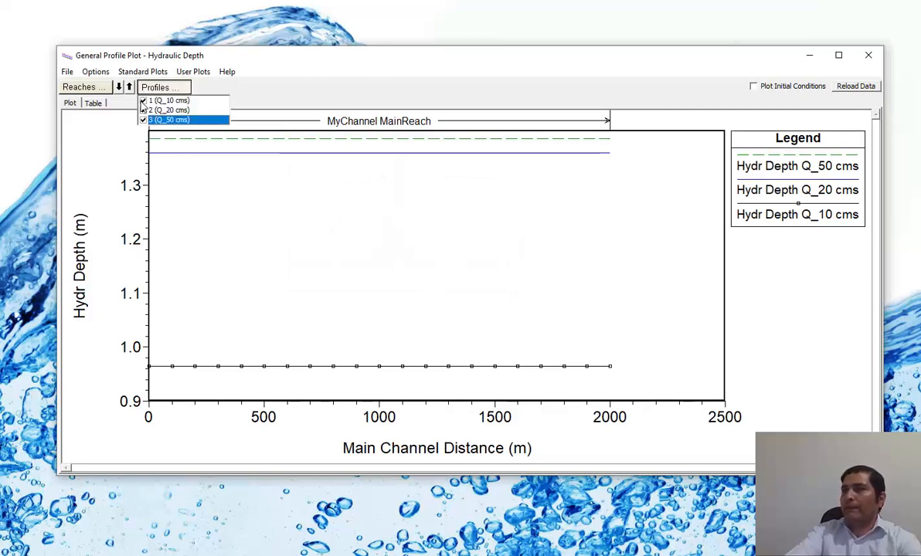
pyautogui.click(143, 120)
pyautogui.click(143, 100)
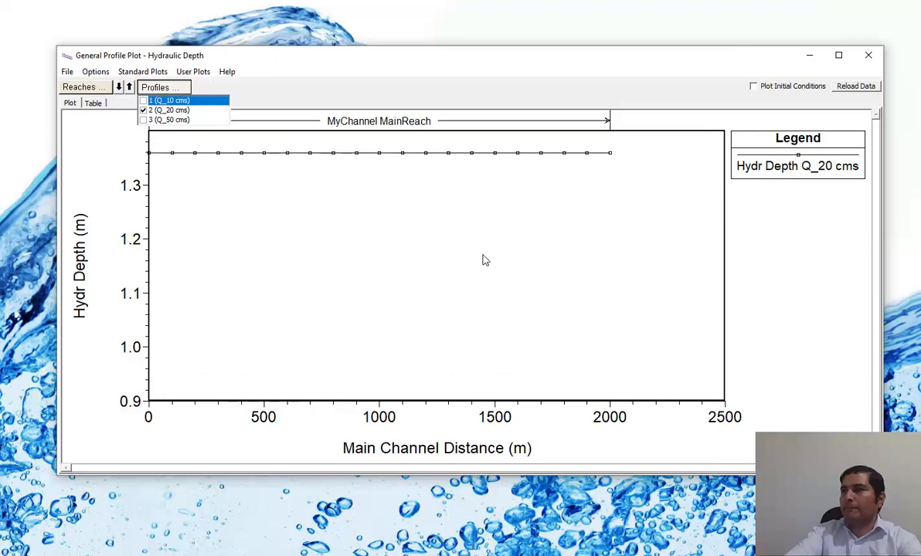
# Step: Show the hydraulic depth plot at full extent and add the Q_50 cms profile alongside Q_20 cms
pyautogui.rightClick(486, 222)
pyautogui.click(517, 268)
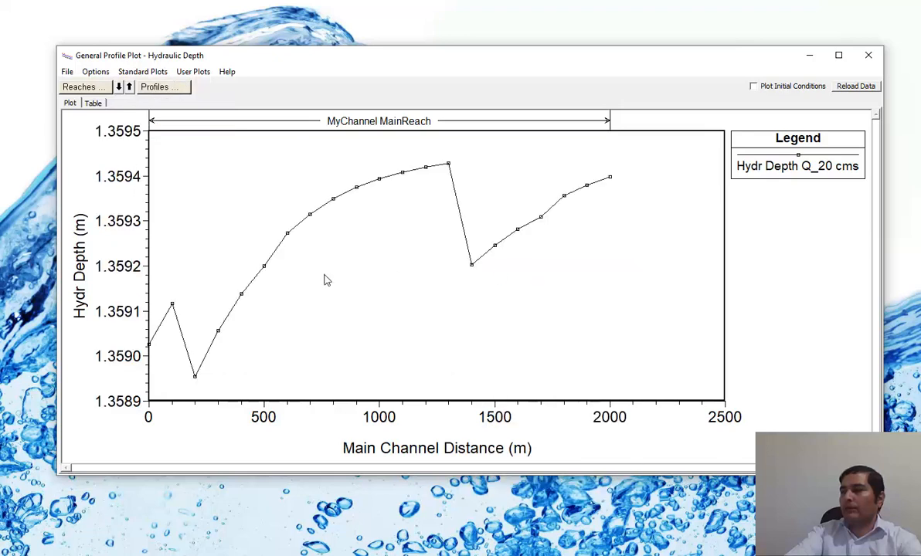
pyautogui.click(163, 87)
pyautogui.click(143, 119)
pyautogui.click(323, 184)
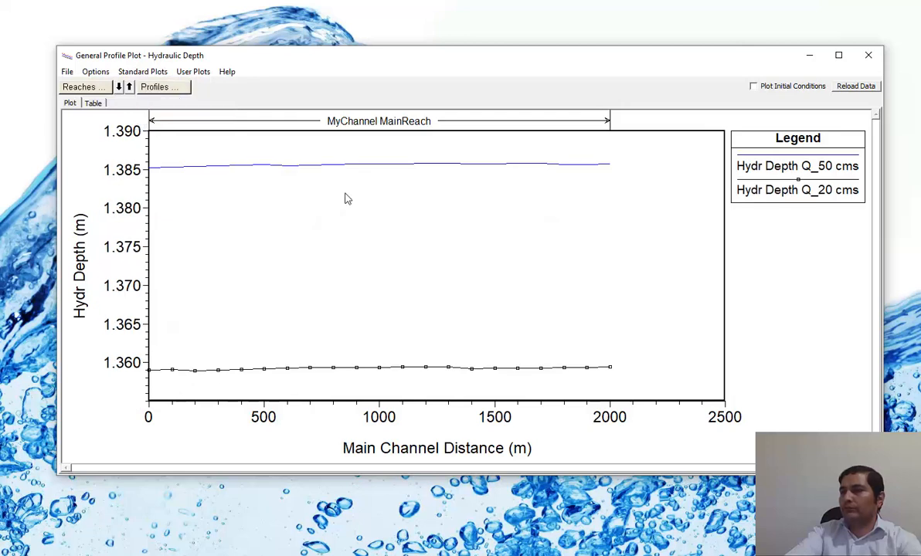
pyautogui.rightClick(329, 181)
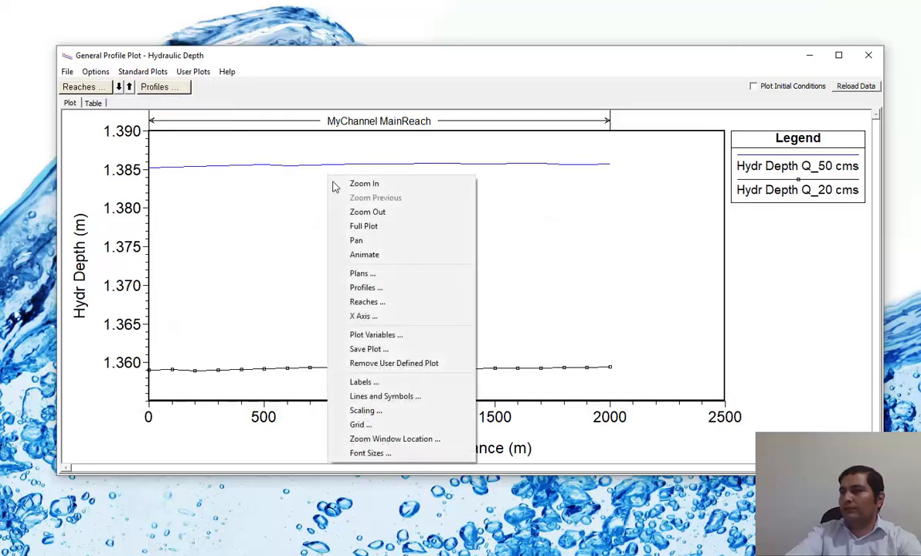
pyautogui.click(365, 228)
pyautogui.click(132, 72)
pyautogui.moveTo(199, 74)
pyautogui.moveTo(101, 73)
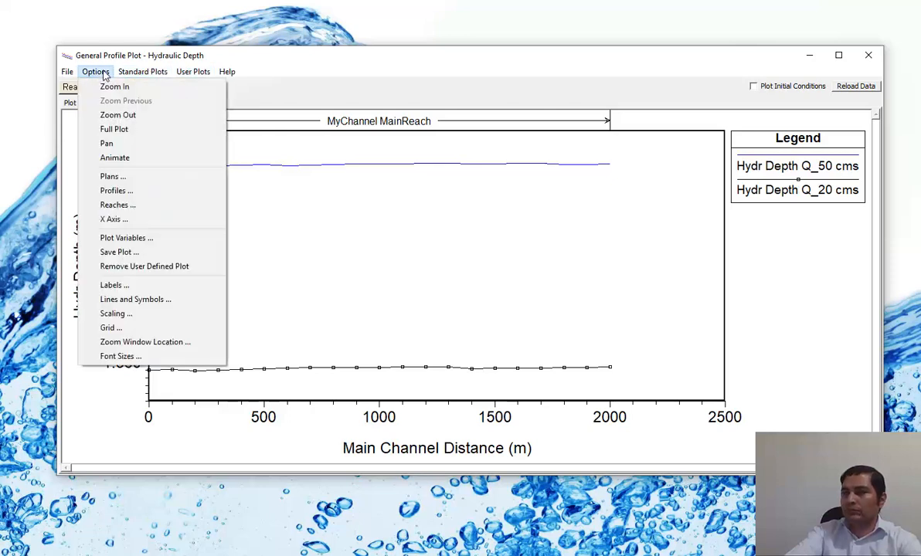
pyautogui.click(394, 227)
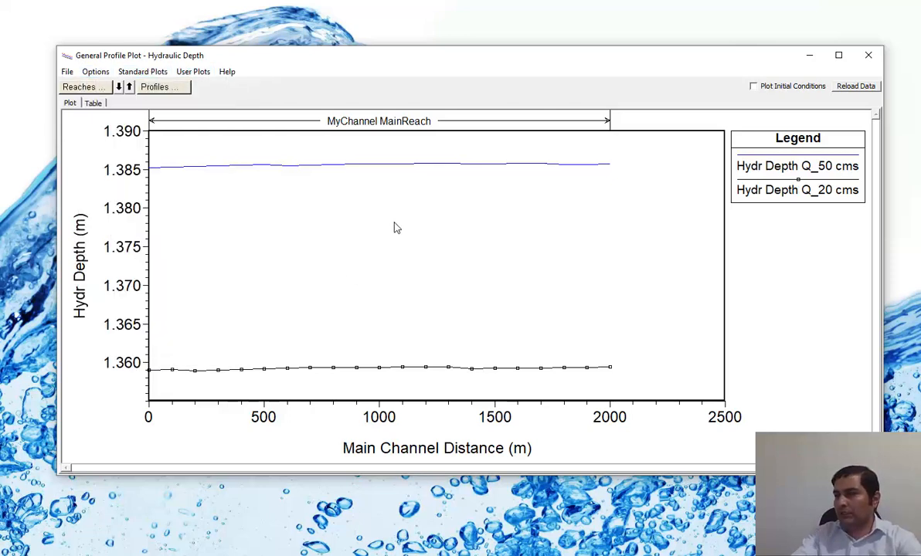
pyautogui.rightClick(370, 199)
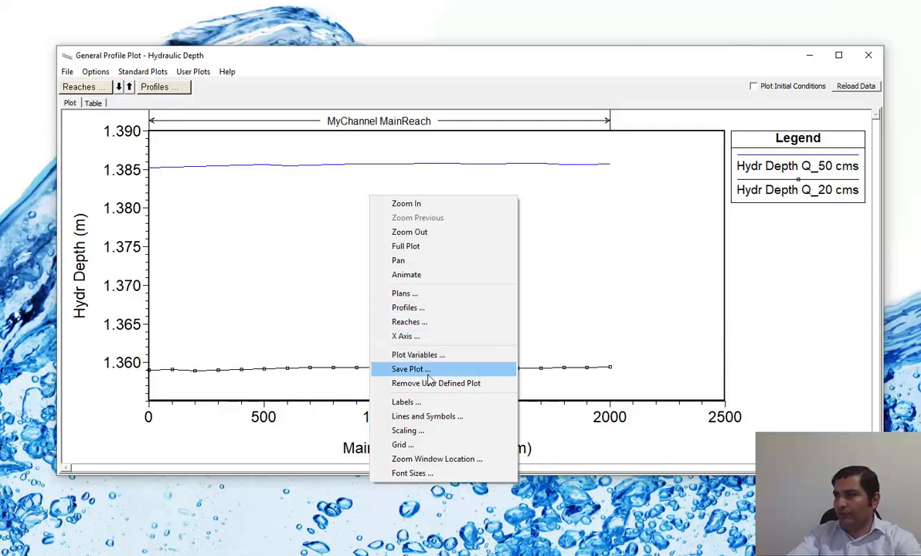
# Step: Copy the hydraulic depth plot to the clipboard and paste it below the channel sketches in the Word document Course Outlines2.docx
pyautogui.click(67, 72)
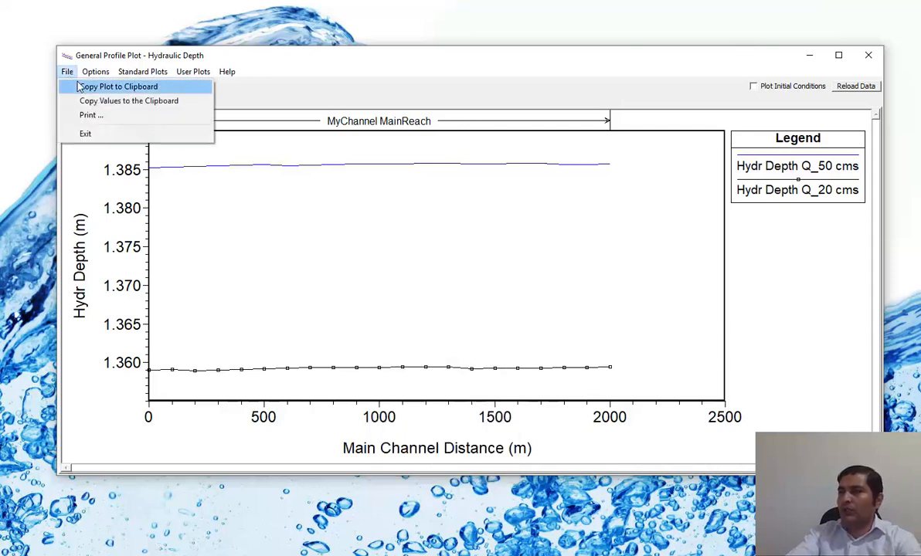
pyautogui.click(133, 94)
pyautogui.hotkey('alt', 'Tab')
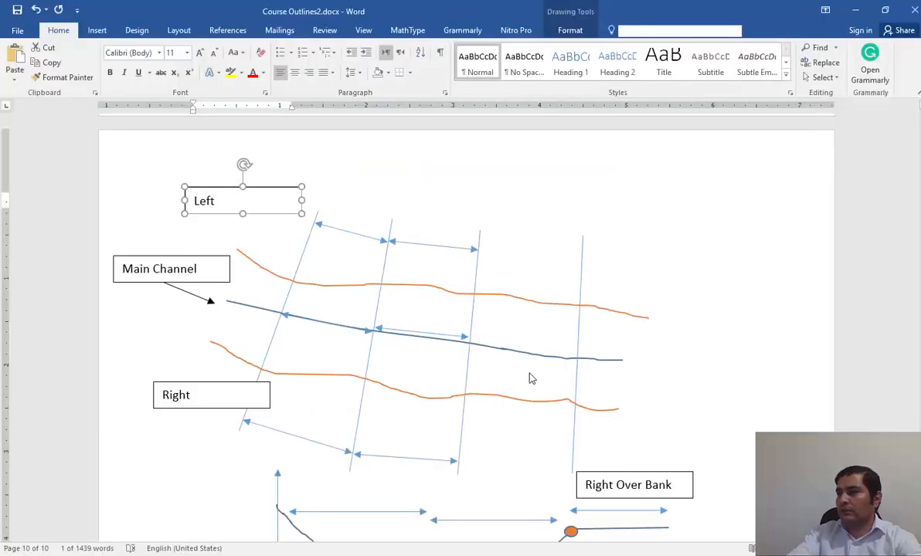
pyautogui.scroll(-5, 531, 373)
pyautogui.scroll(2, 474, 278)
pyautogui.doubleClick(442, 293)
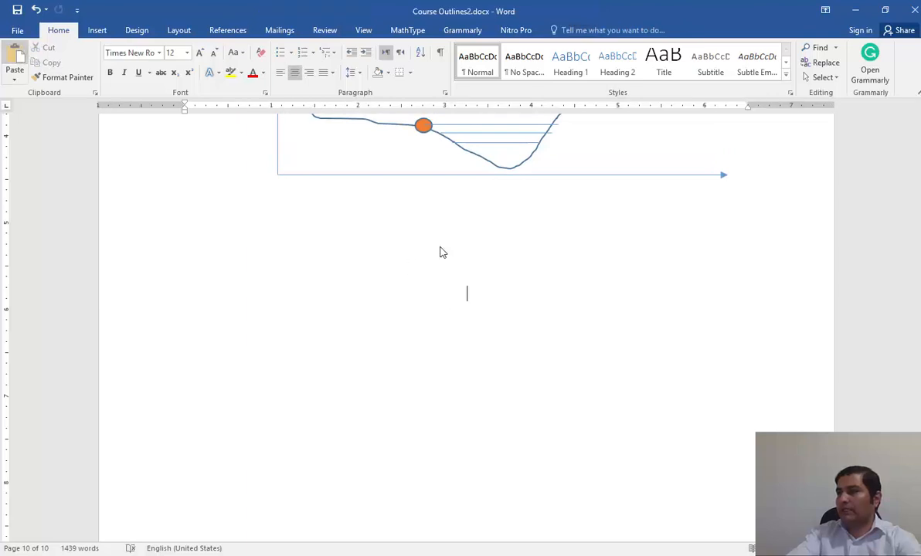
pyautogui.hotkey('ctrl', 'v')
pyautogui.scroll(-2, 549, 338)
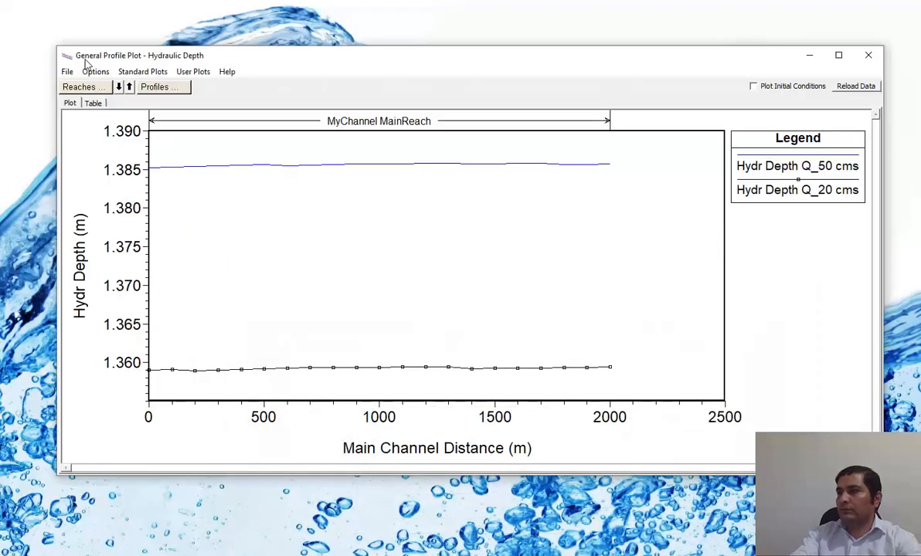
# Step: Leave the hydraulic depth plot and open the computed rating curve for the MyChannel MainReach
pyautogui.click(68, 71)
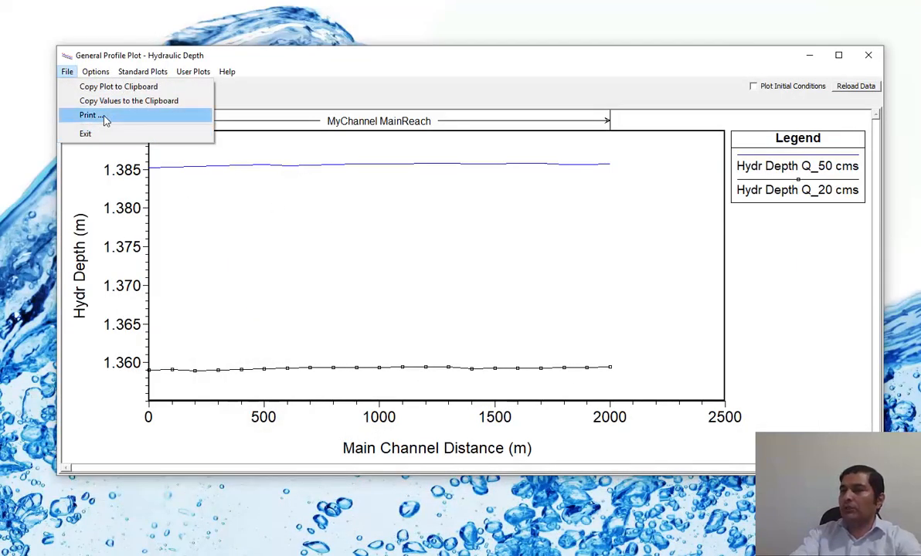
pyautogui.click(396, 221)
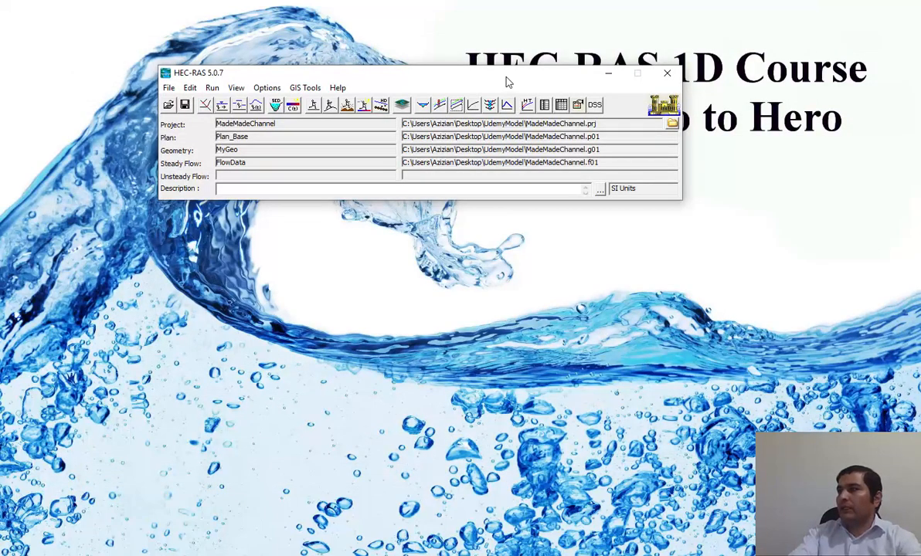
pyautogui.moveTo(471, 72); pyautogui.dragTo(462, 123)
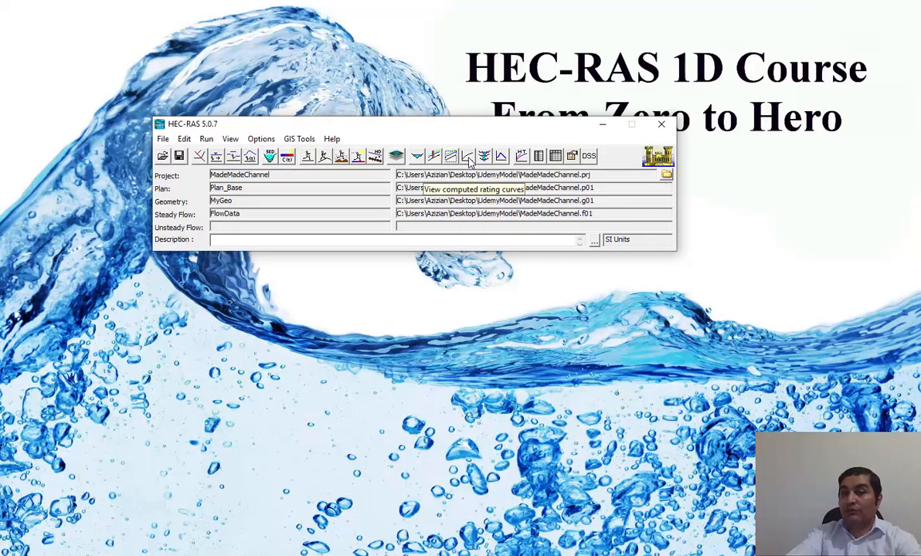
pyautogui.click(467, 157)
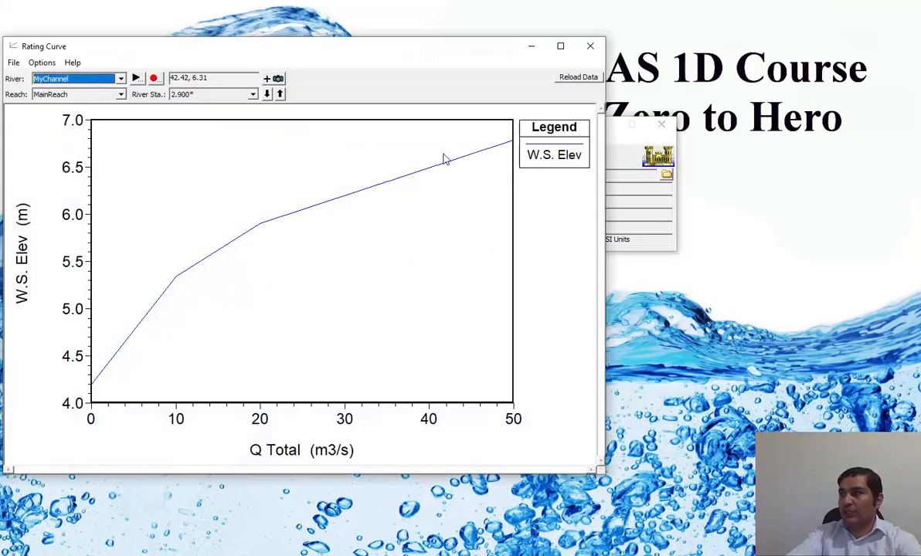
pyautogui.moveTo(370, 51); pyautogui.dragTo(517, 68)
# Step: Switch the rating curve to river station 20
pyautogui.click(374, 111)
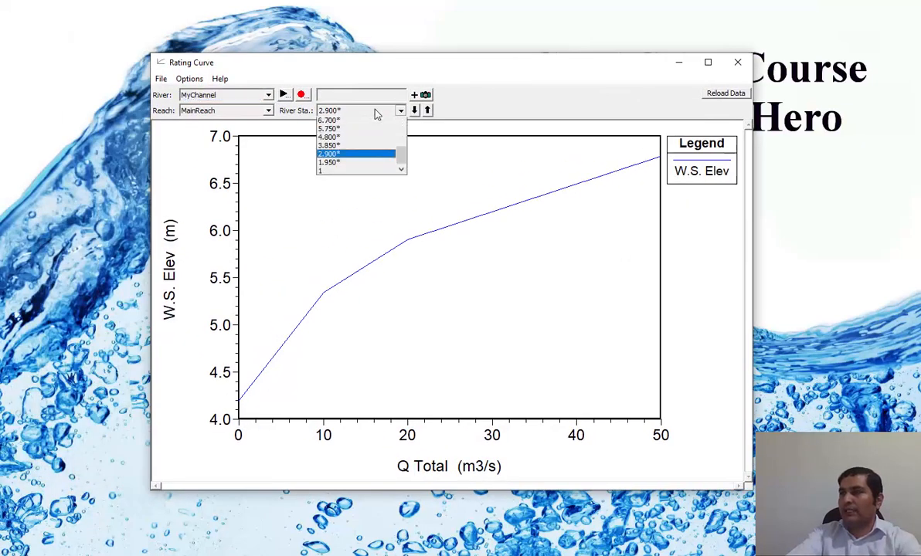
pyautogui.scroll(2, 363, 165)
pyautogui.scroll(4, 363, 164)
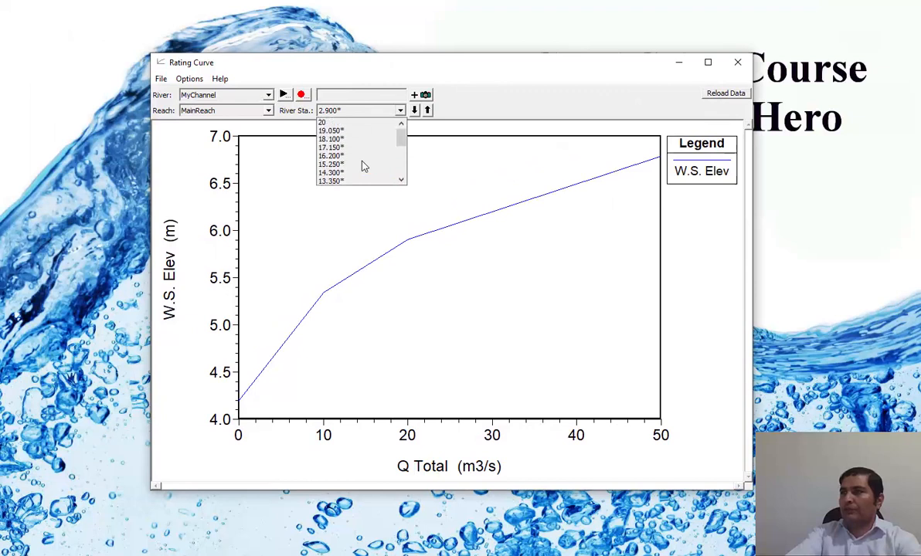
pyautogui.click(329, 122)
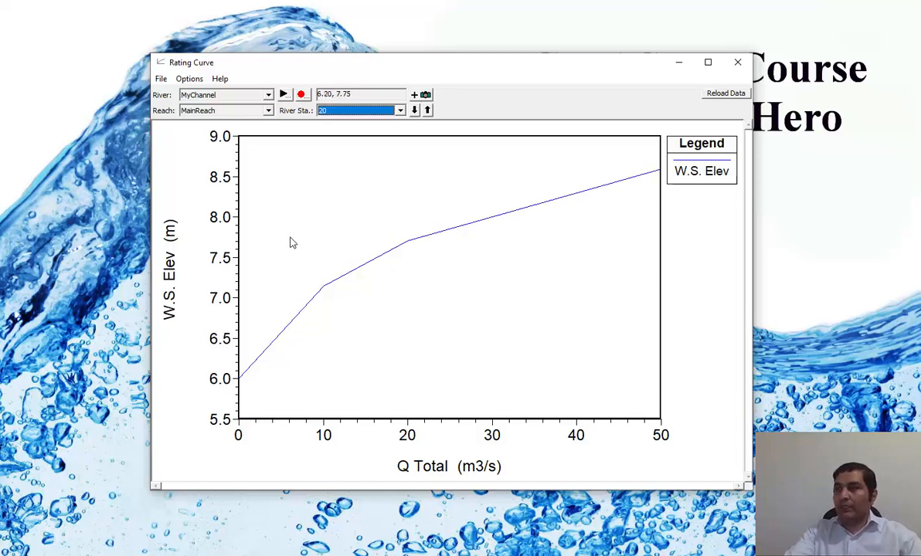
# Step: Measure from the 8.0 m water surface elevation across to the rating curve and down to the discharge axis
pyautogui.keyDown('ctrl'); pyautogui.click(238, 220); pyautogui.keyUp('ctrl')
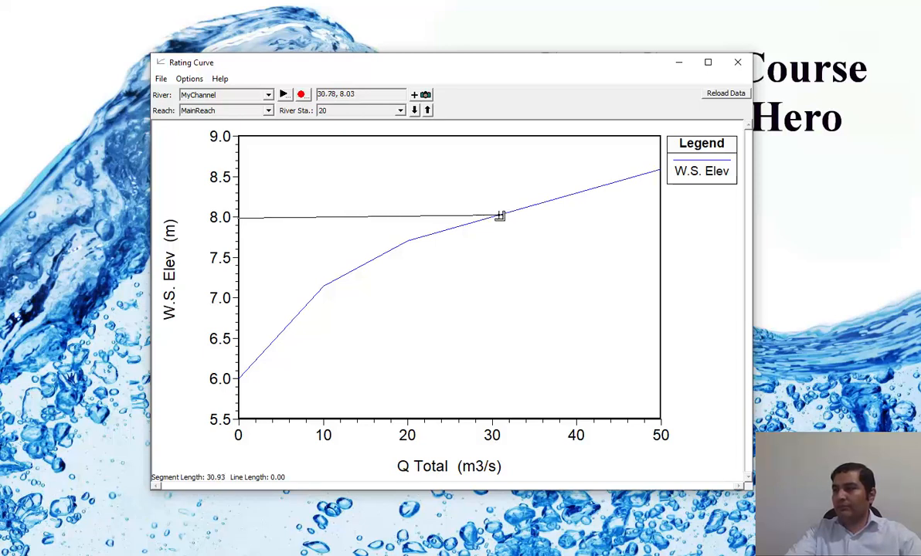
pyautogui.click(499, 217)
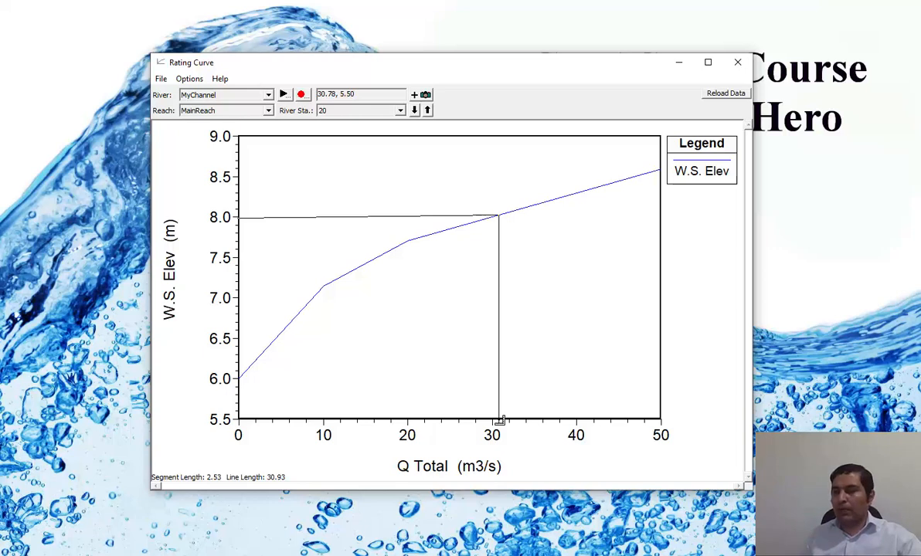
pyautogui.doubleClick(499, 421)
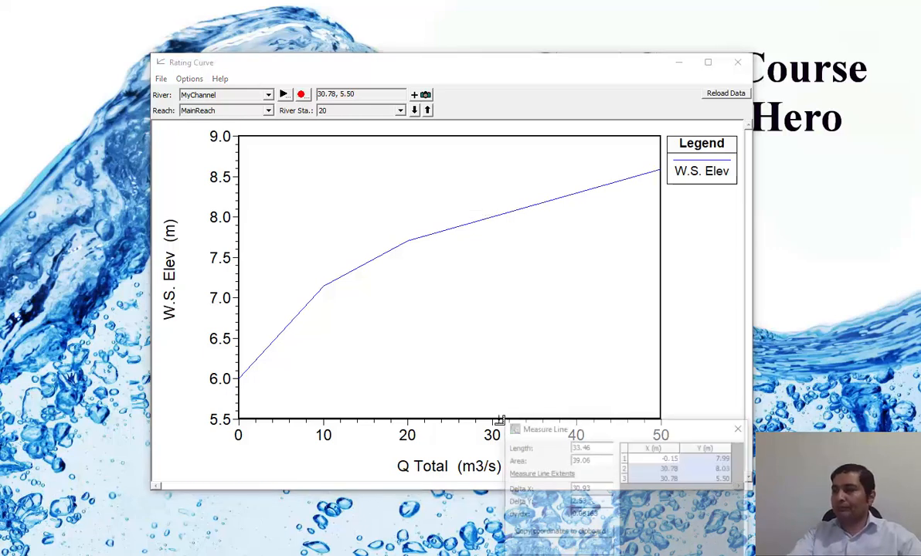
# Step: Change the W.S. Elev line of the rating curve to red
pyautogui.rightClick(410, 175)
pyautogui.rightClick(346, 174)
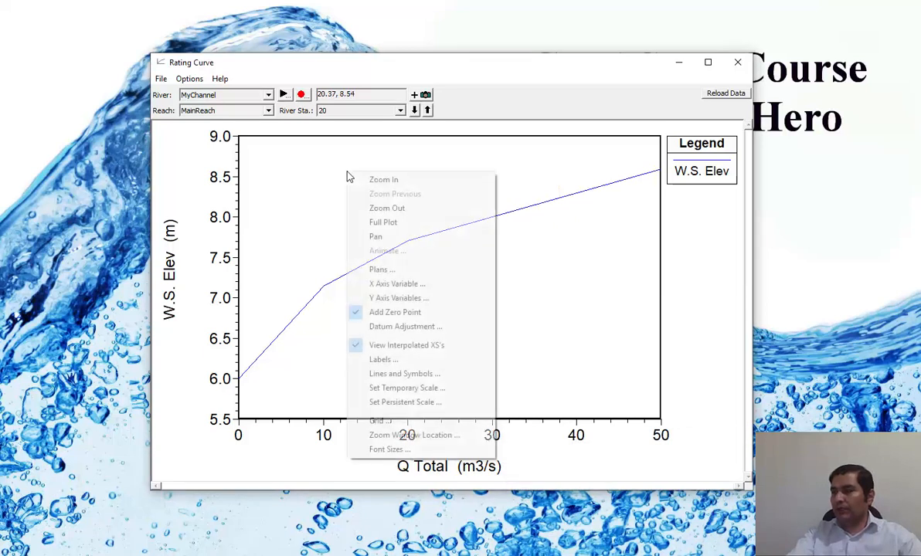
pyautogui.click(419, 375)
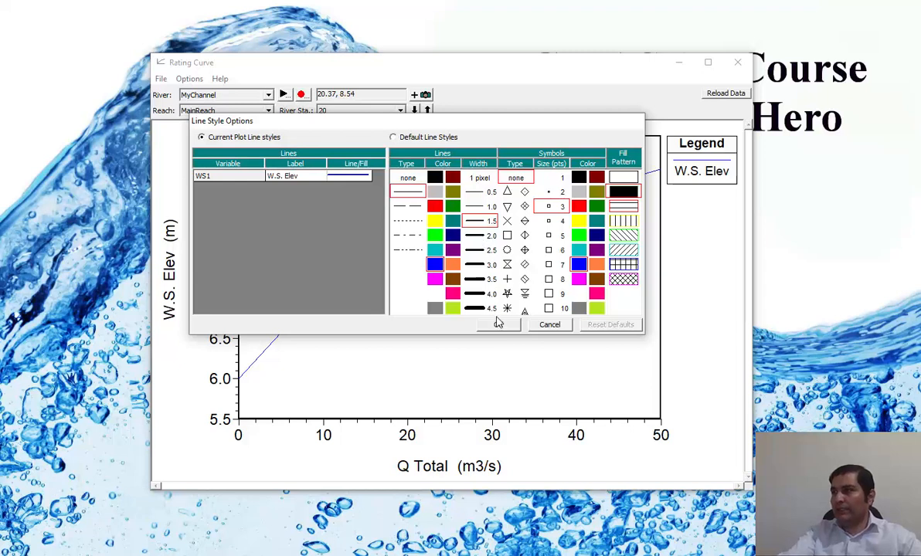
pyautogui.click(435, 205)
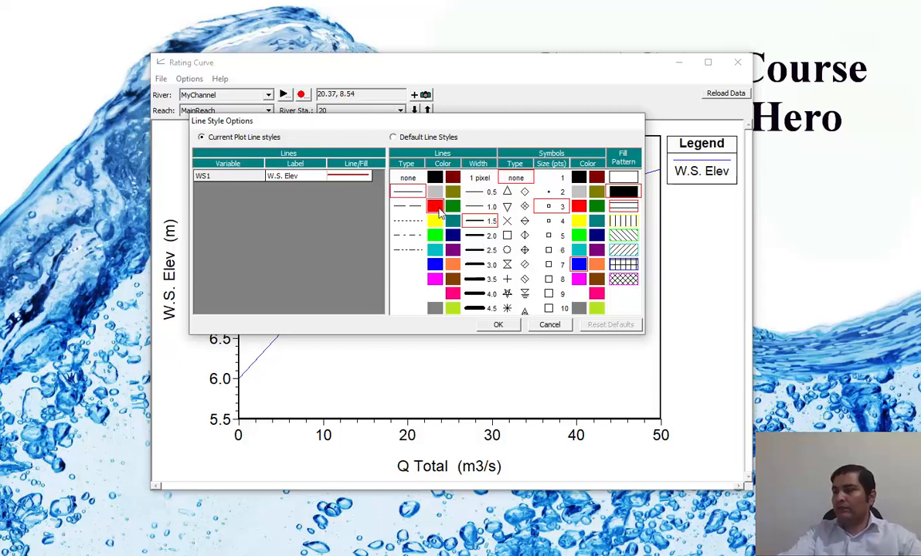
pyautogui.click(498, 325)
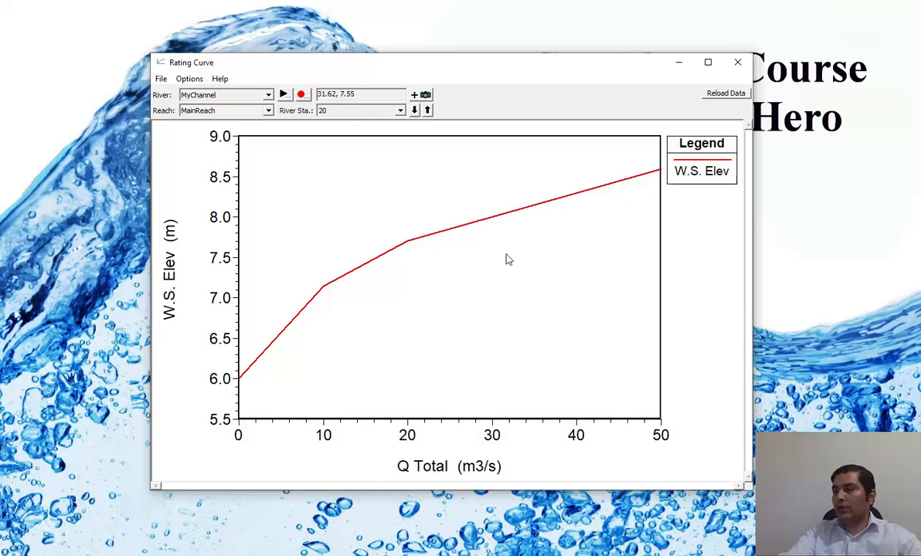
# Step: Turn on the major and minor tic grid lines for the rating curve plot
pyautogui.rightClick(508, 259)
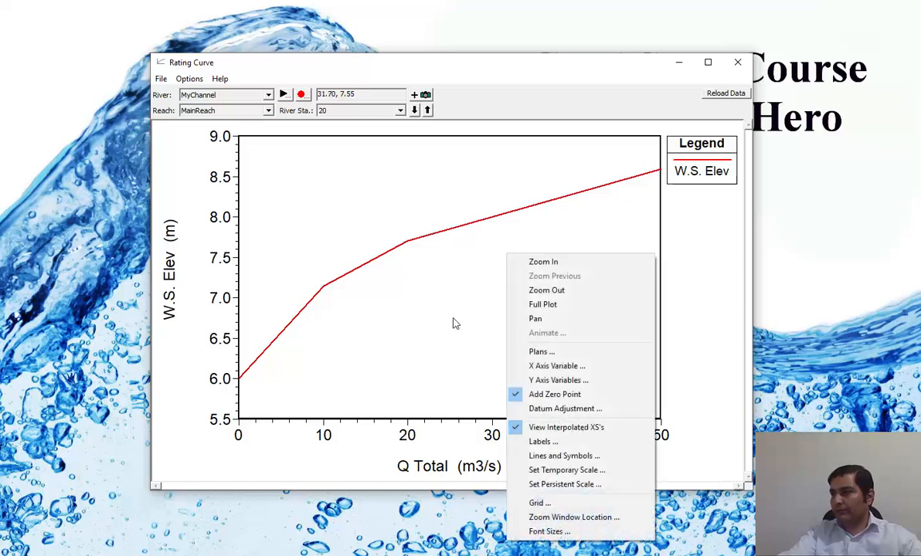
pyautogui.click(542, 502)
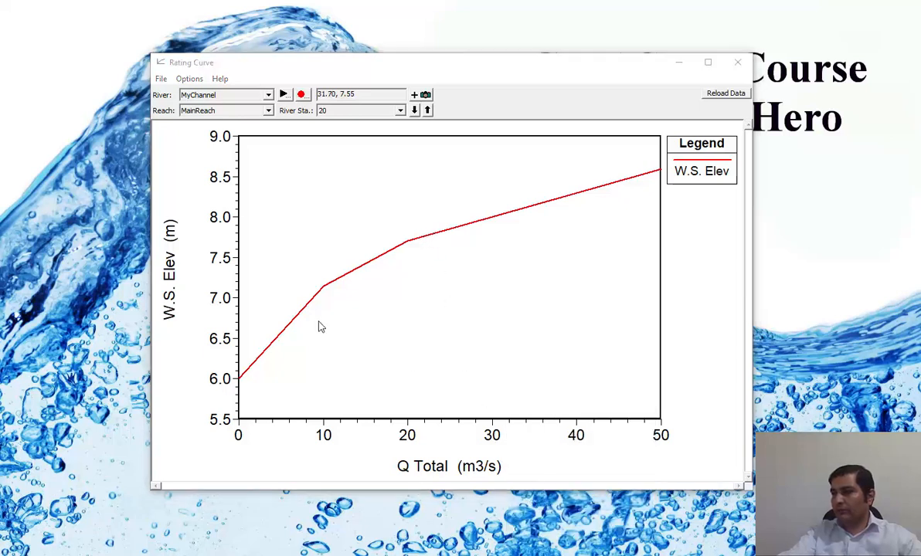
pyautogui.click(408, 213)
pyautogui.click(395, 225)
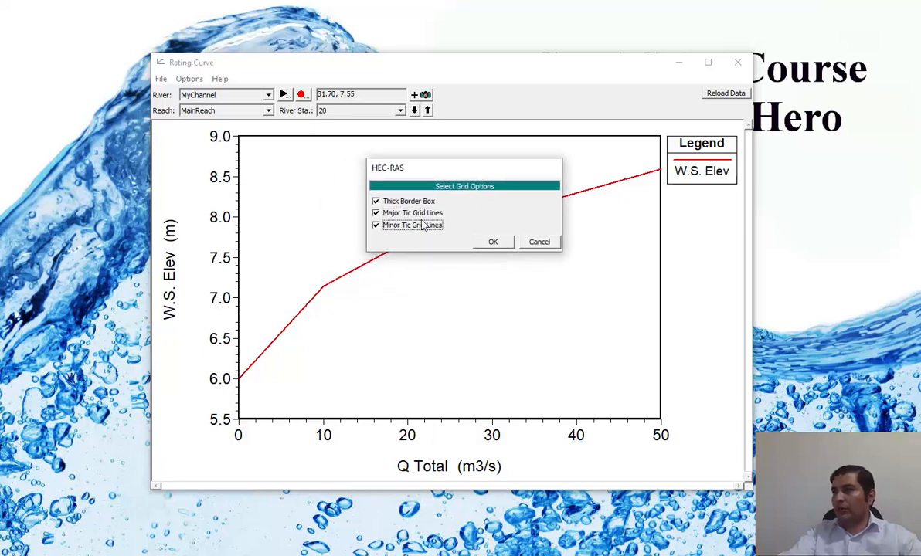
pyautogui.click(495, 243)
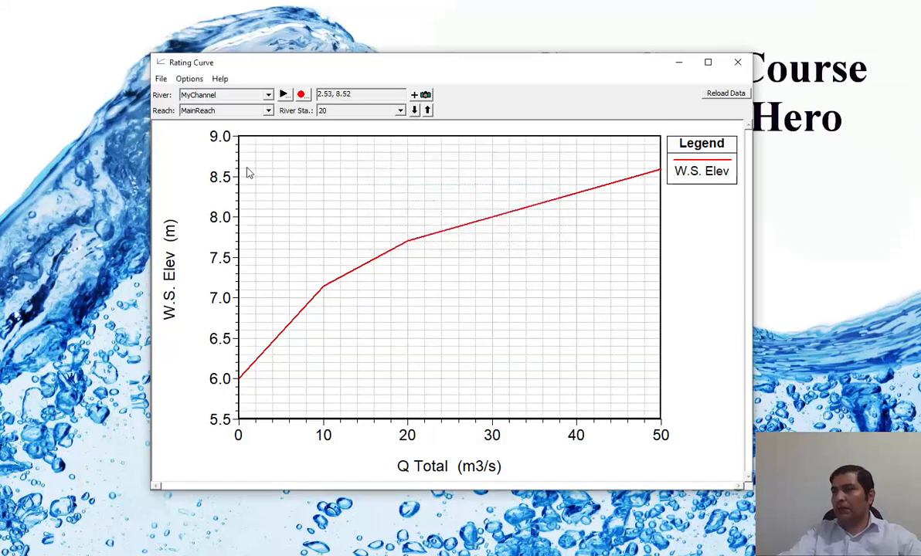
# Step: Close the rating curve plot and open the detailed cross section output table
pyautogui.click(162, 80)
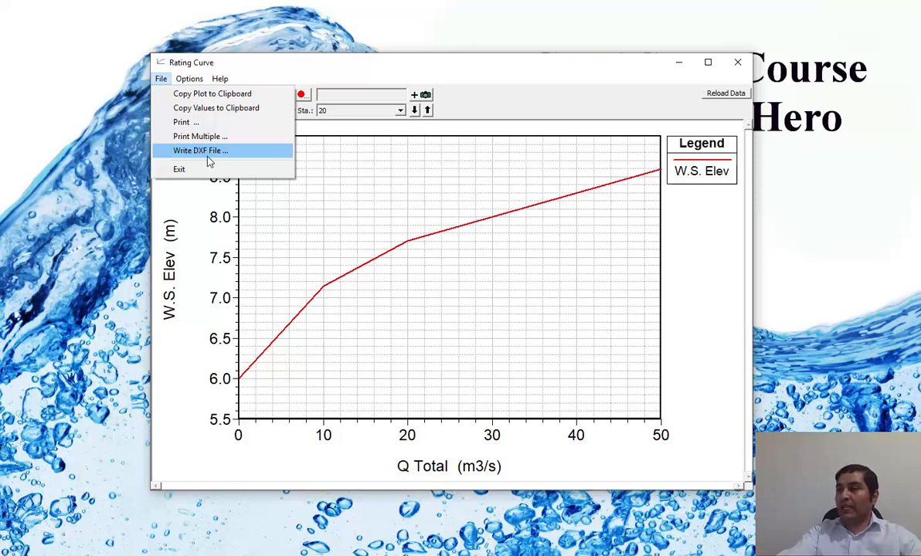
pyautogui.click(376, 199)
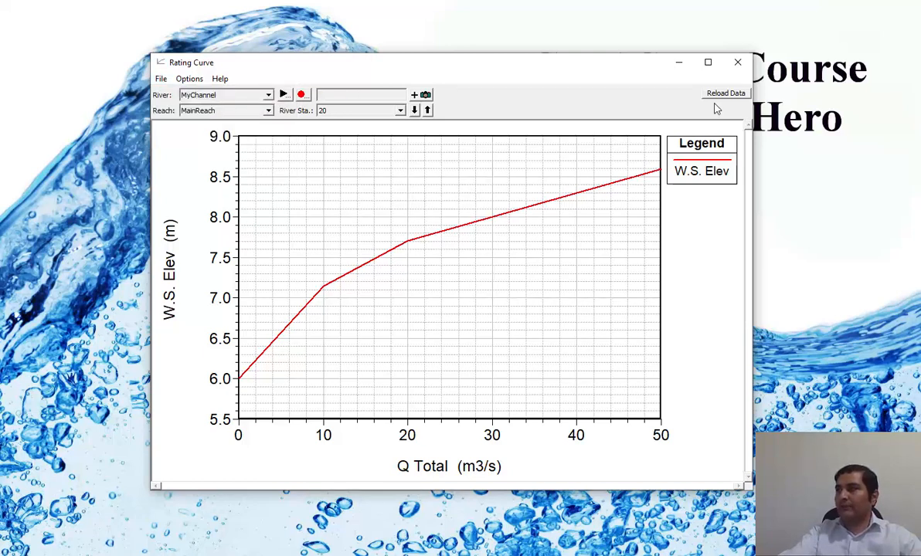
pyautogui.click(738, 64)
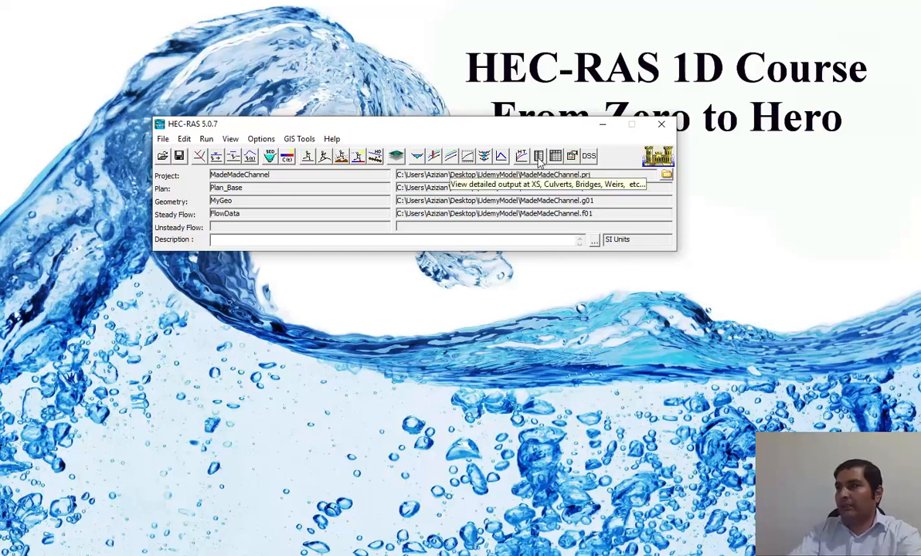
pyautogui.click(538, 158)
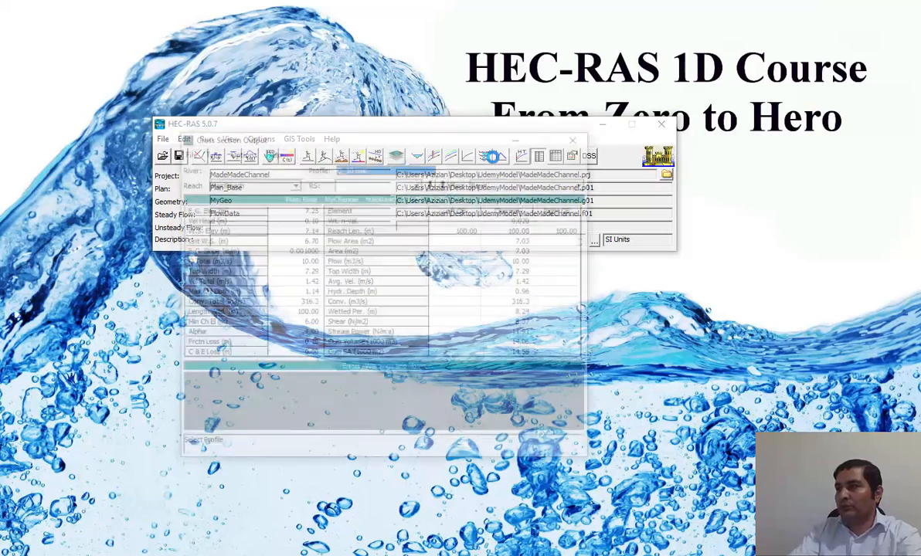
pyautogui.moveTo(445, 145); pyautogui.dragTo(492, 117)
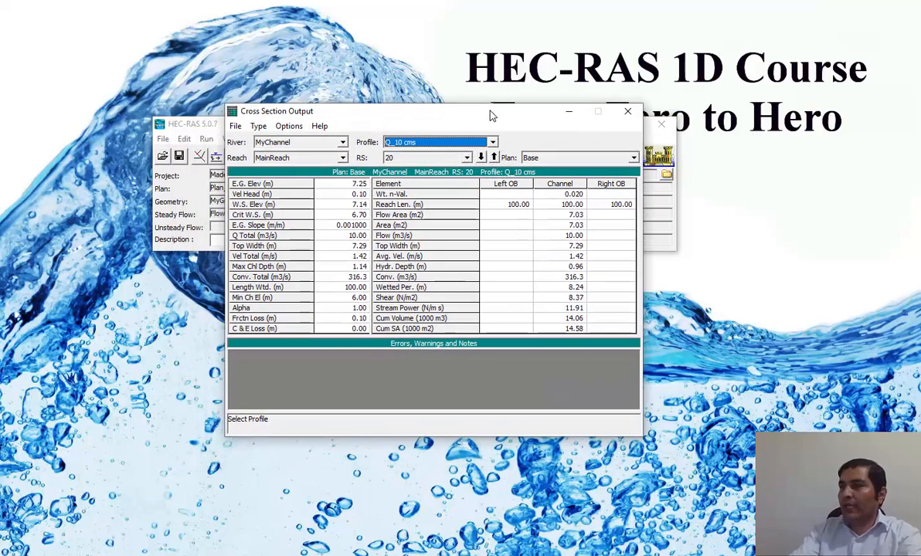
# Step: Display the cross section output for river station 12.400* and profile Q_50 cms
pyautogui.moveTo(352, 183); pyautogui.dragTo(351, 317)
pyautogui.click(437, 142)
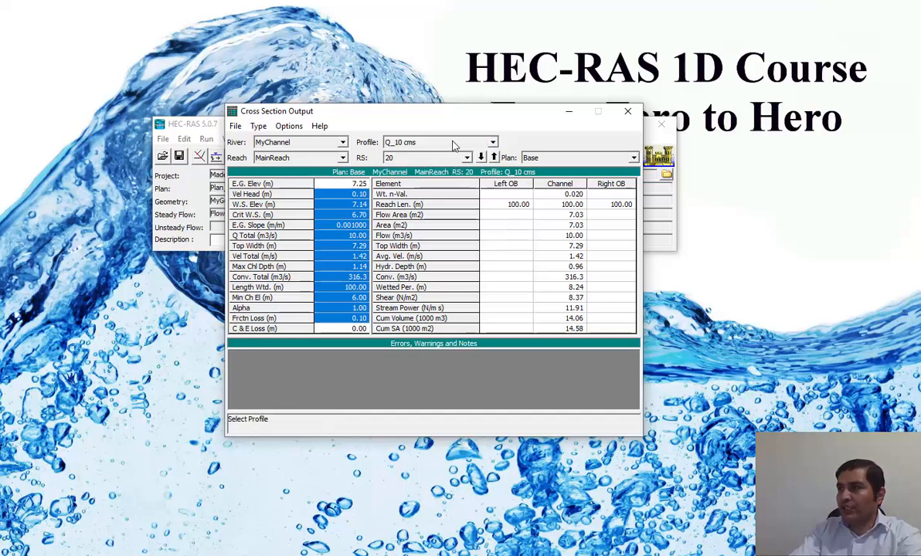
pyautogui.click(413, 158)
pyautogui.scroll(-3, 428, 193)
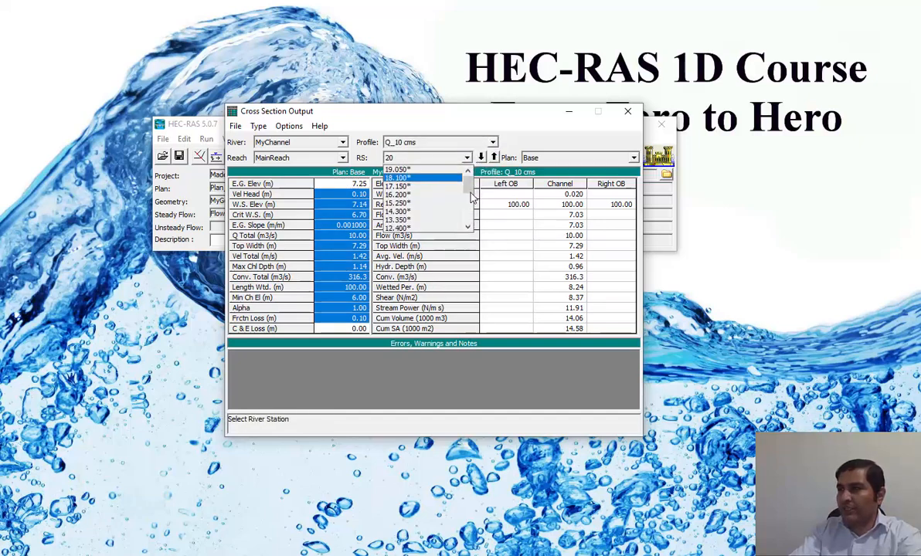
pyautogui.click(435, 202)
pyautogui.click(438, 143)
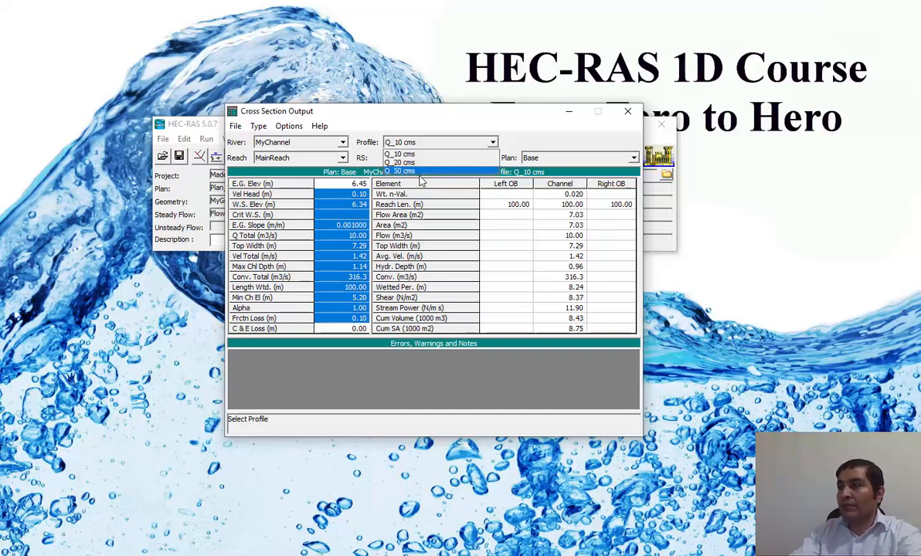
pyautogui.click(421, 172)
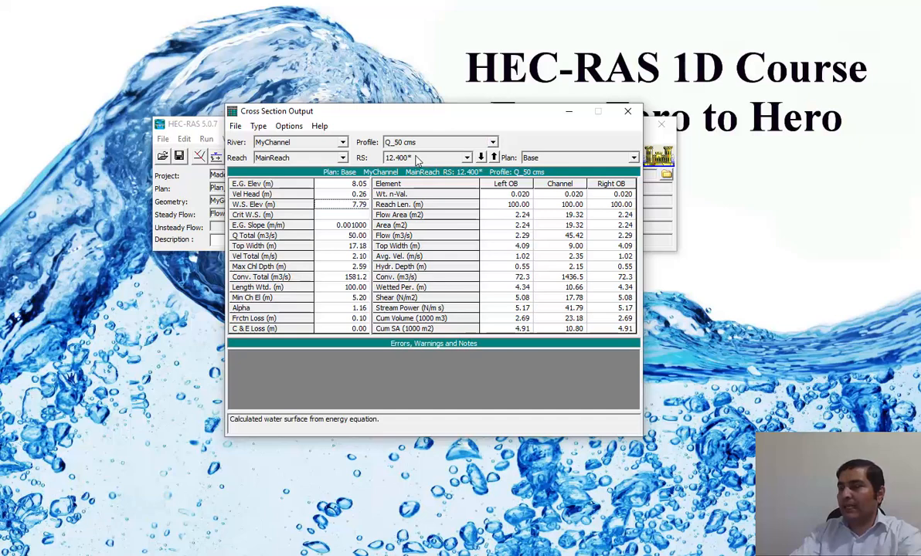
# Step: Set the river station of the cross section output table to 10.500*
pyautogui.click(391, 158)
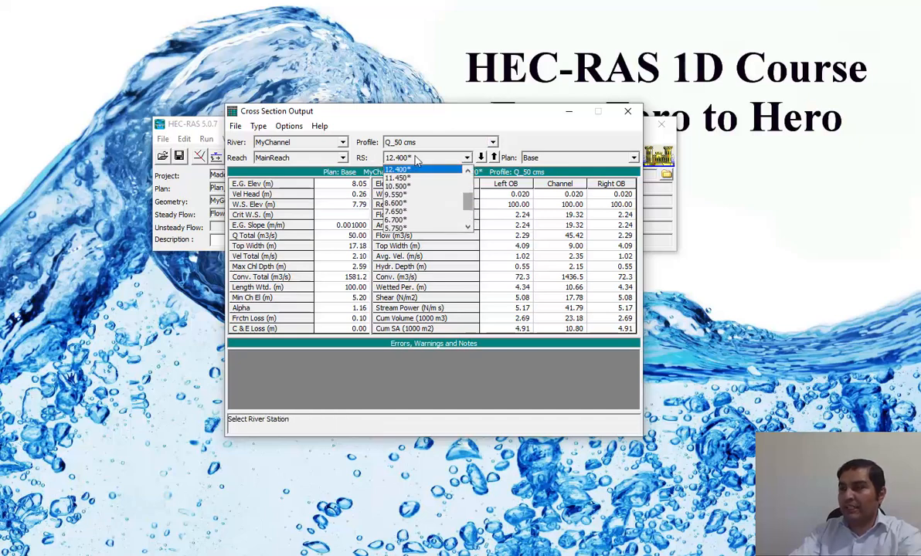
pyautogui.moveTo(467, 208); pyautogui.dragTo(464, 199)
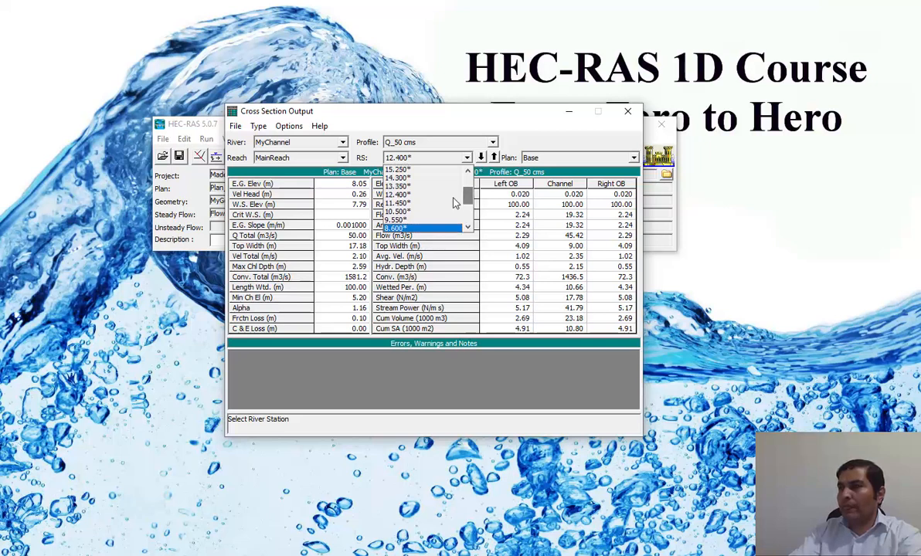
pyautogui.click(402, 212)
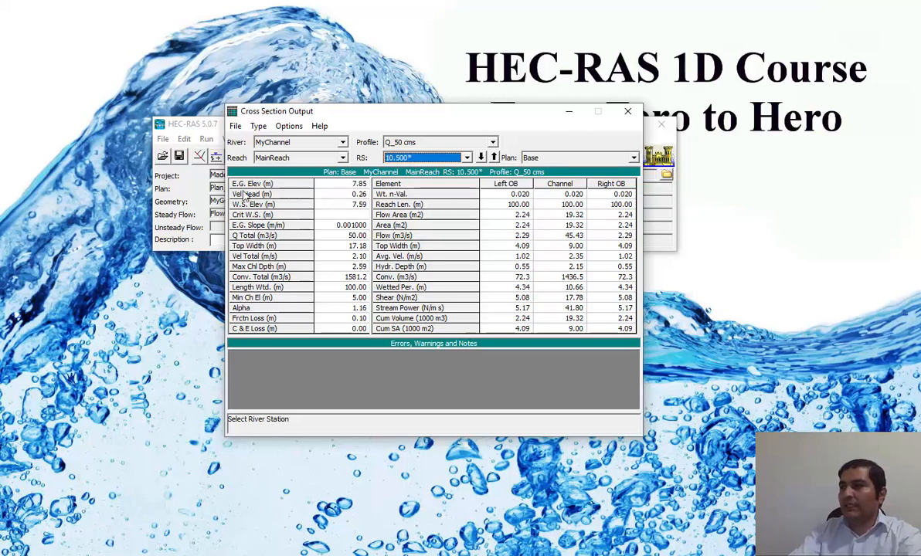
# Step: Examine the energy grade, velocity head and total flow results, and the left overbank, channel and right overbank columns at station 10.500*
pyautogui.click(344, 188)
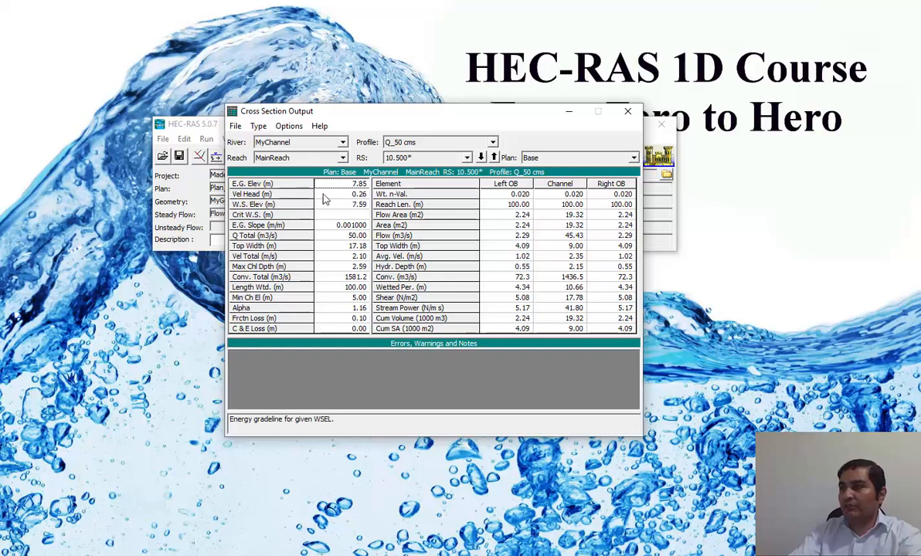
pyautogui.click(347, 194)
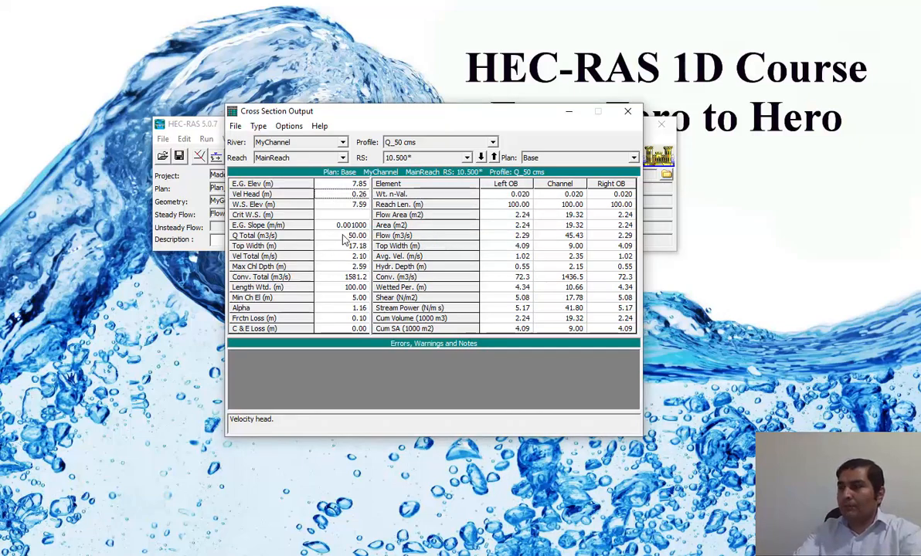
pyautogui.moveTo(343, 234); pyautogui.dragTo(345, 318)
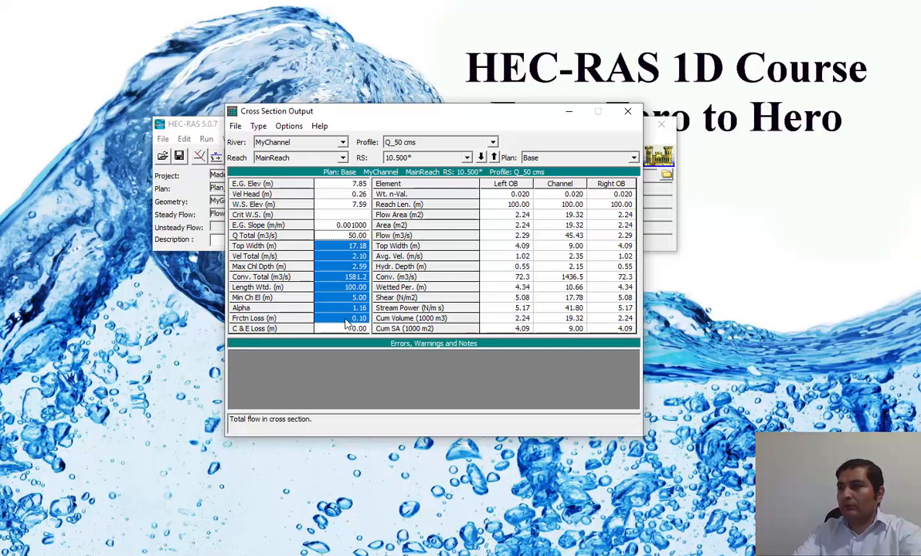
pyautogui.click(352, 276)
pyautogui.moveTo(340, 246); pyautogui.dragTo(319, 300)
pyautogui.click(340, 257)
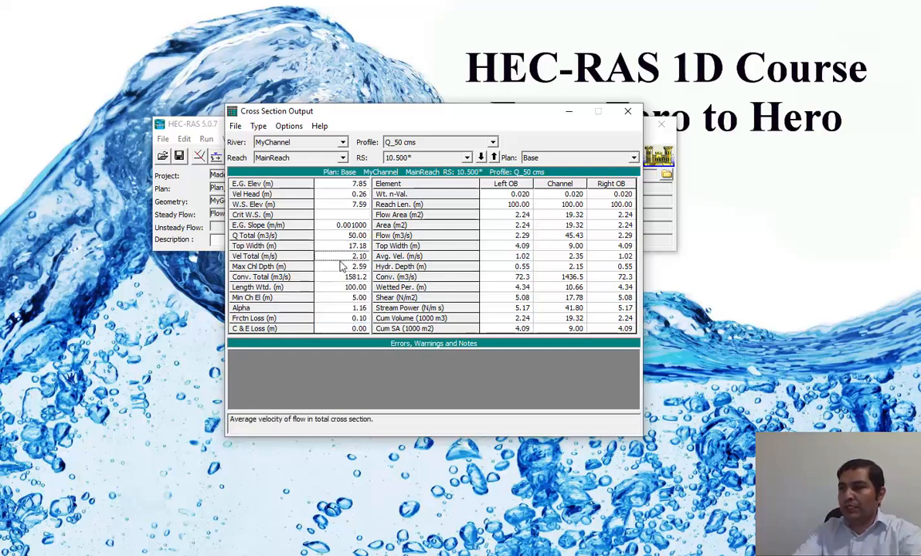
pyautogui.moveTo(519, 194); pyautogui.dragTo(520, 298)
pyautogui.moveTo(563, 199); pyautogui.dragTo(564, 298)
pyautogui.moveTo(610, 194); pyautogui.dragTo(622, 328)
pyautogui.click(615, 299)
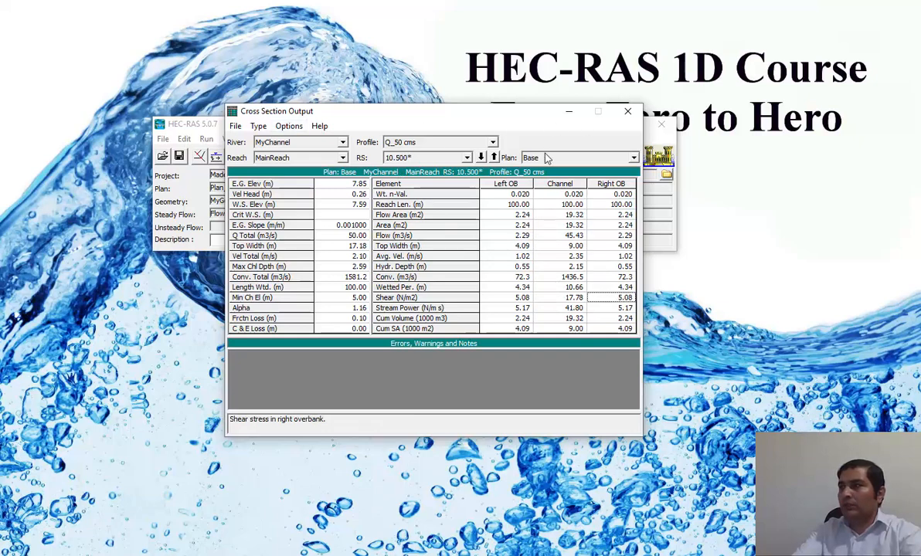
# Step: Set the output table to profile Q_20 cms and examine its left and right overbank columns
pyautogui.click(399, 143)
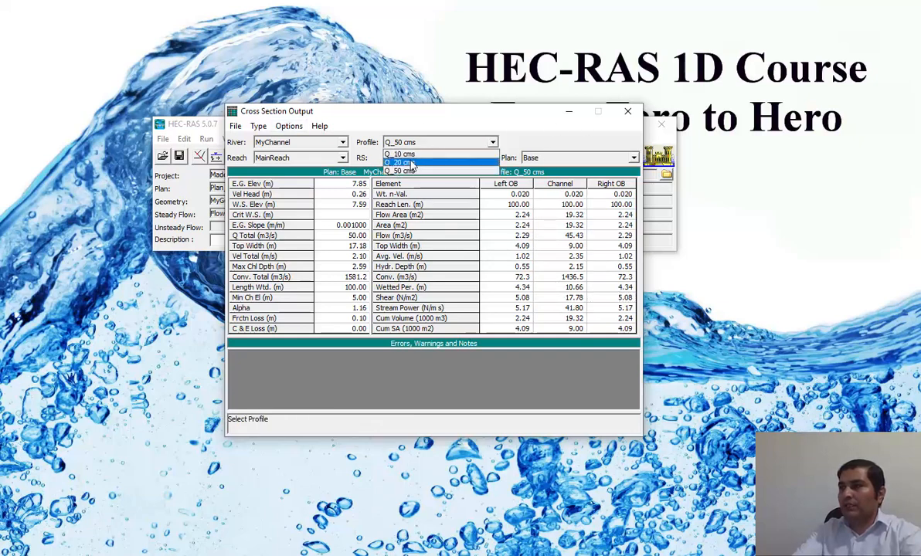
pyautogui.click(411, 160)
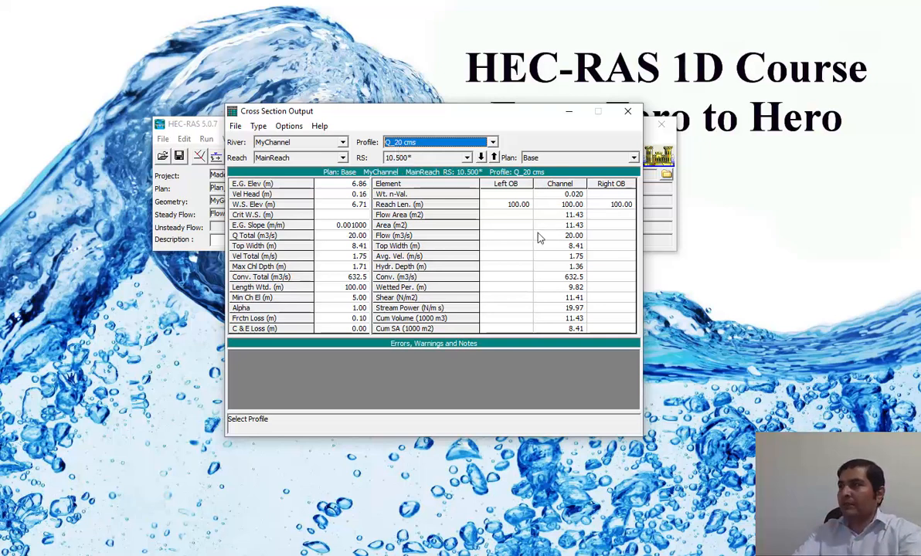
pyautogui.moveTo(522, 223); pyautogui.dragTo(520, 332)
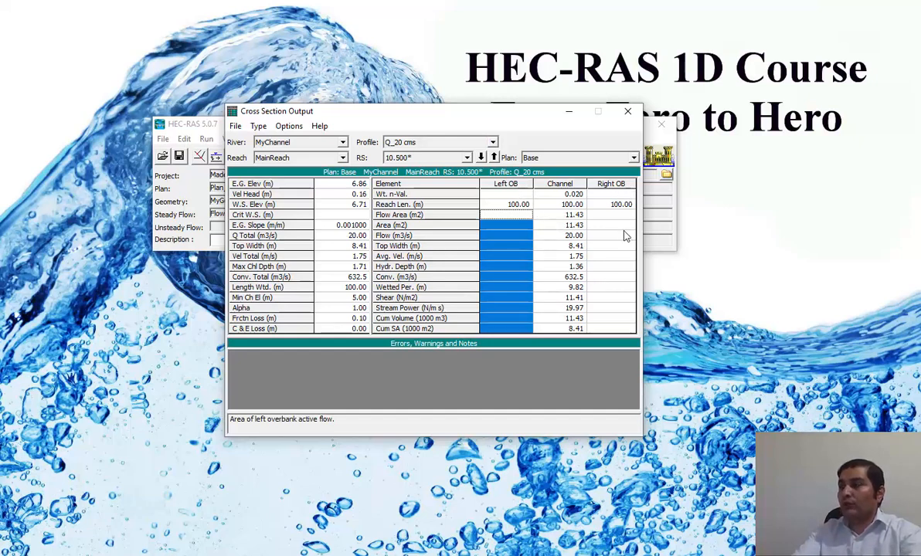
pyautogui.moveTo(610, 225); pyautogui.dragTo(616, 291)
pyautogui.moveTo(611, 329); pyautogui.dragTo(611, 330)
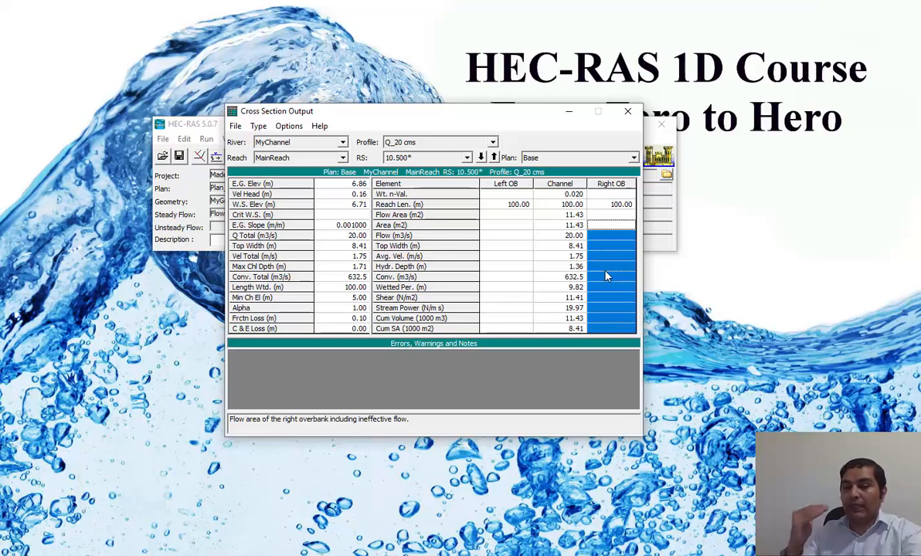
# Step: View the cross section plot with its Q_20 cms water surface highlighted, minimize it and return to the output table
pyautogui.click(649, 211)
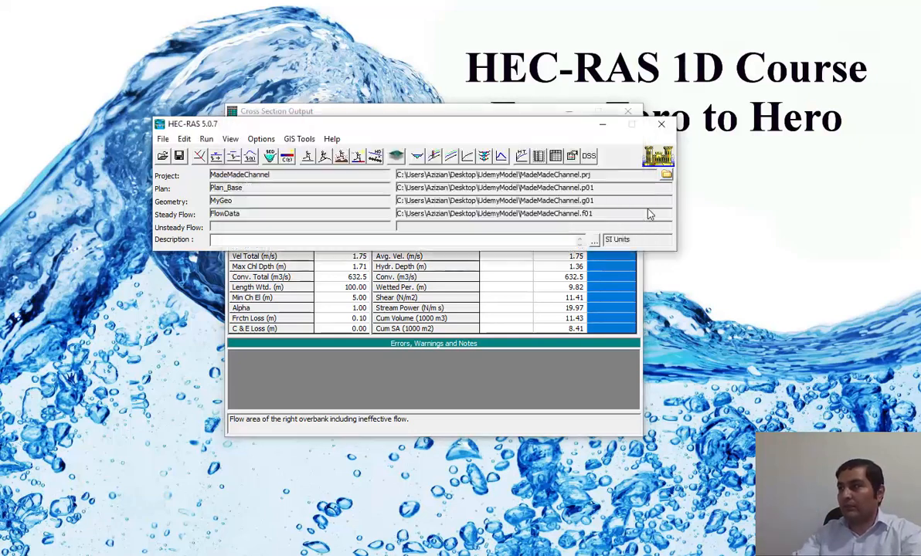
pyautogui.click(418, 153)
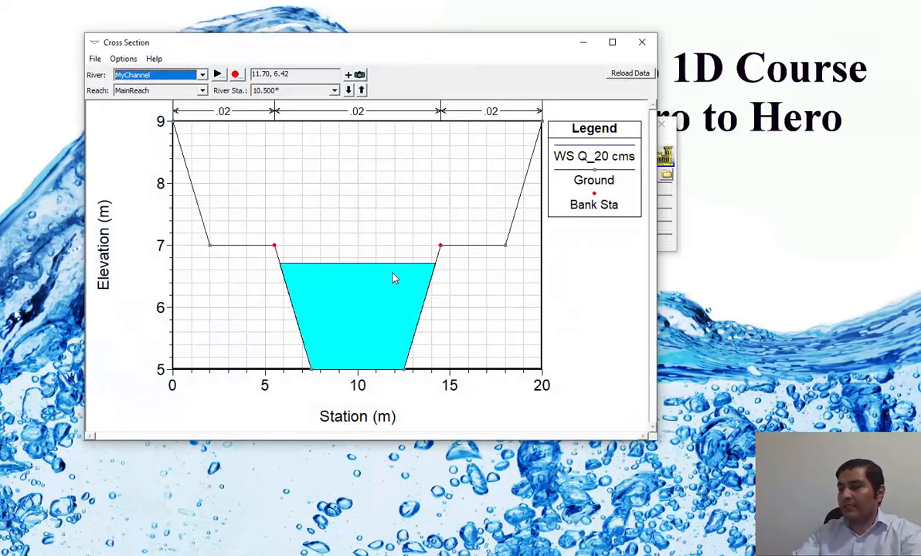
pyautogui.click(595, 157)
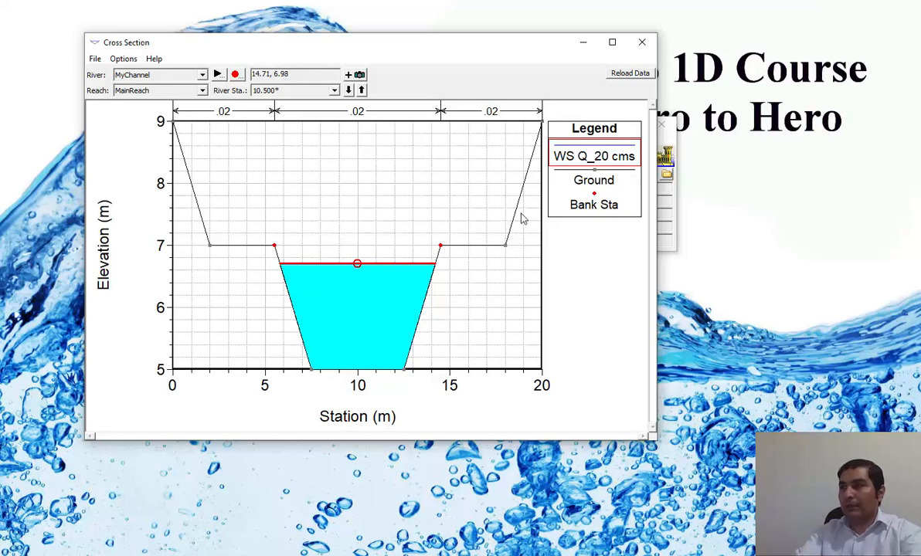
pyautogui.click(583, 40)
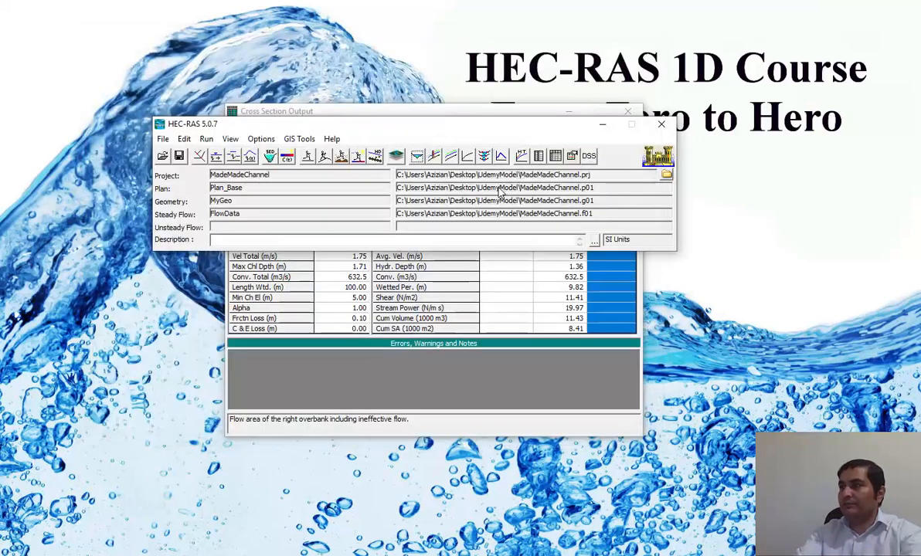
pyautogui.click(495, 282)
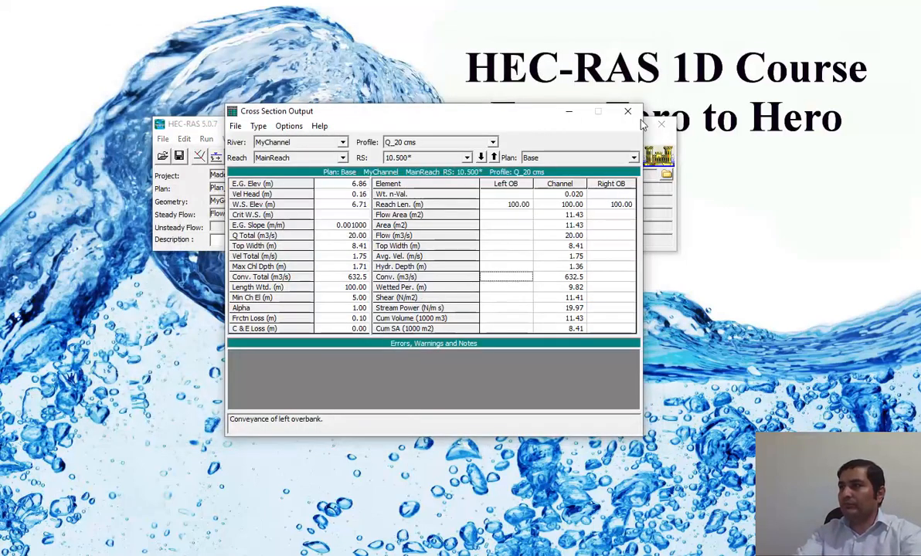
# Step: Copy the output table's data and headings to the clipboard and open Excel 2016
pyautogui.click(238, 127)
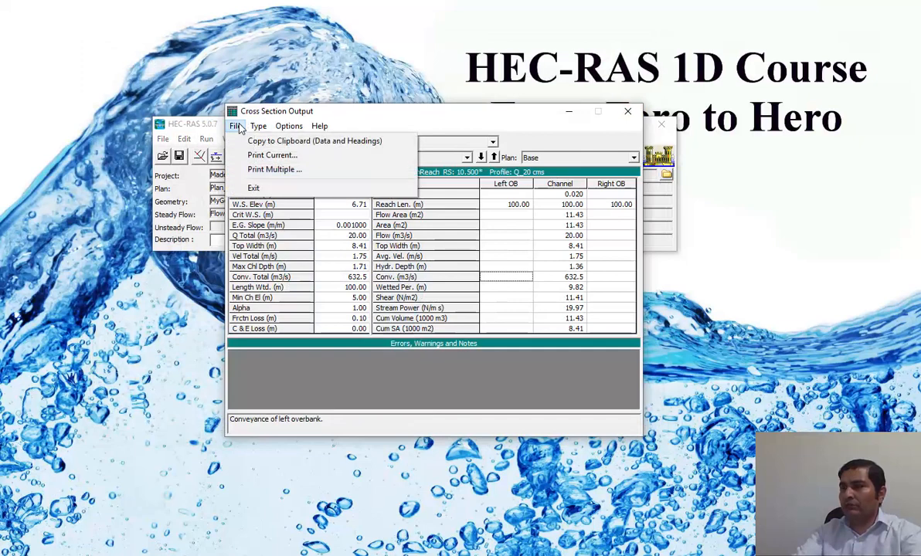
pyautogui.click(342, 142)
pyautogui.click(17, 555)
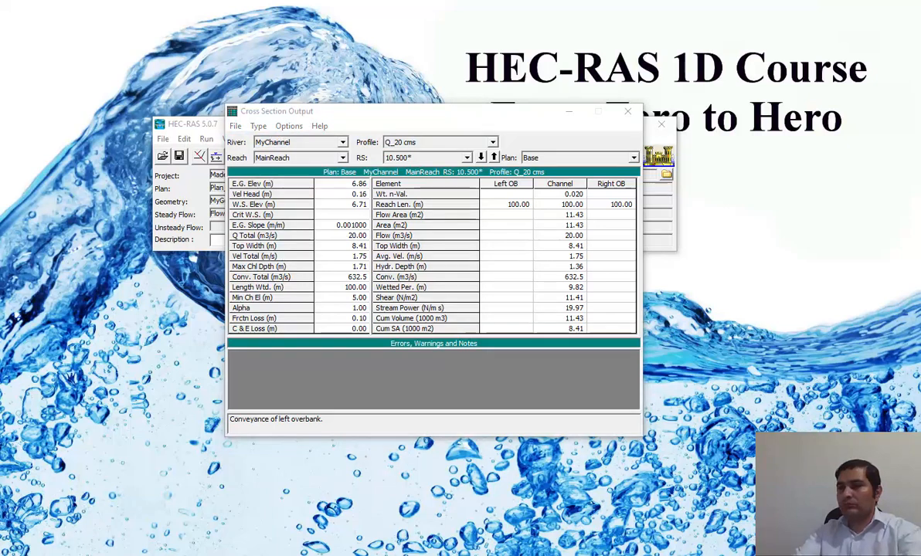
pyautogui.write('exce')
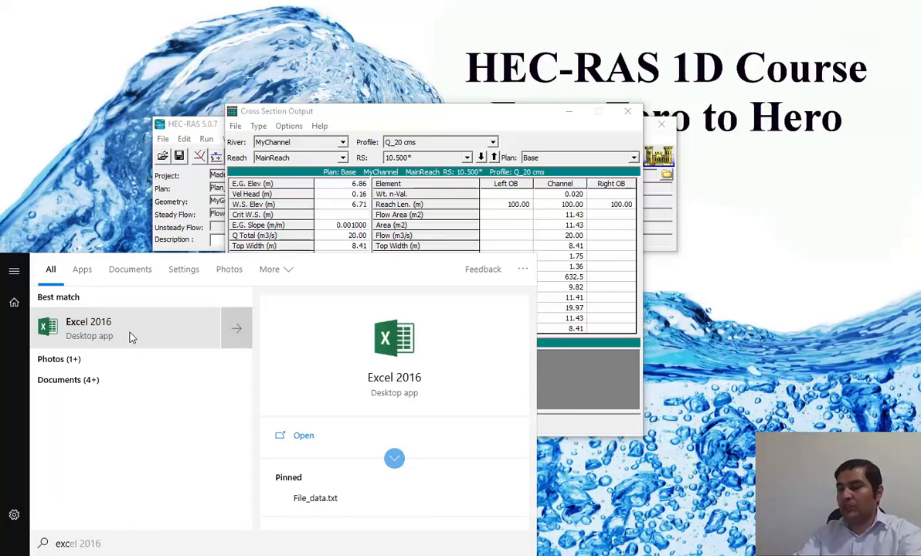
pyautogui.click(129, 336)
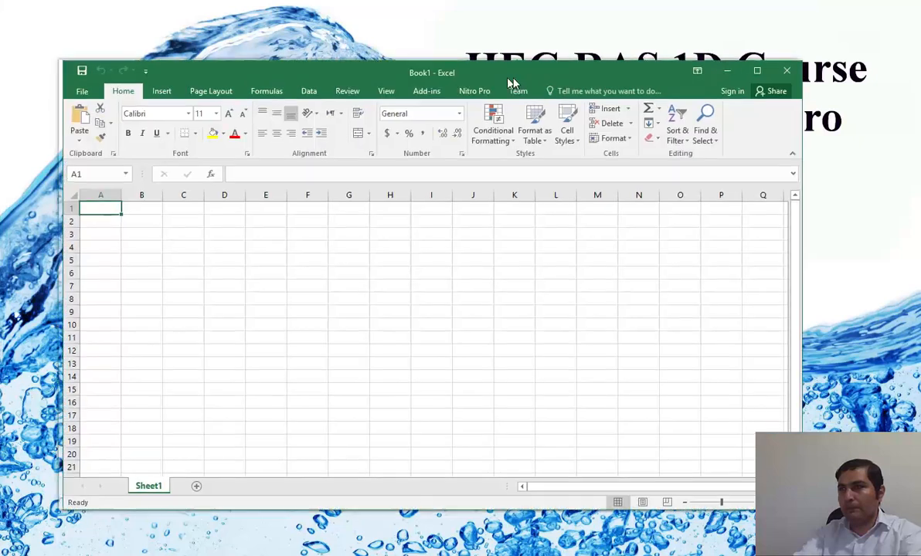
# Step: Paste the copied cross section output into the blank worksheet starting at cell B2
pyautogui.moveTo(464, 75); pyautogui.dragTo(536, 58)
pyautogui.click(197, 206)
pyautogui.rightClick(198, 208)
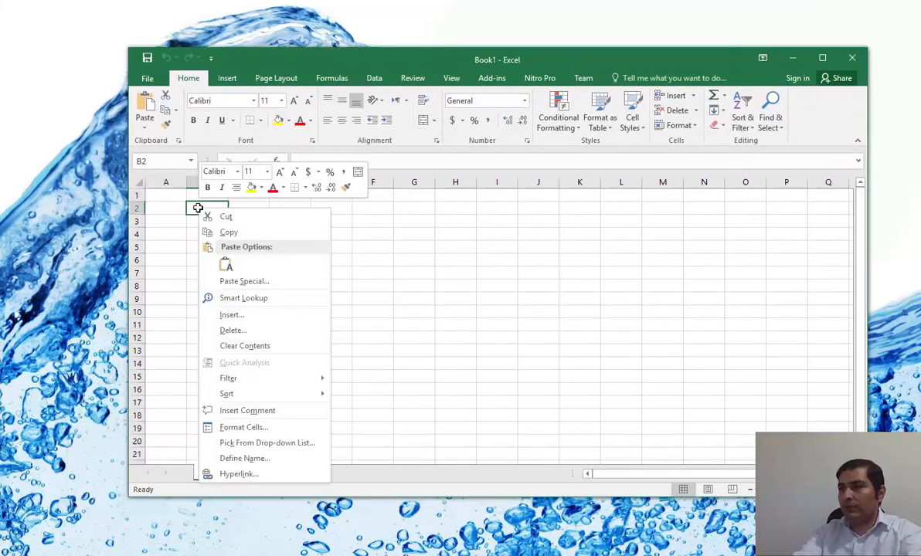
pyautogui.click(226, 267)
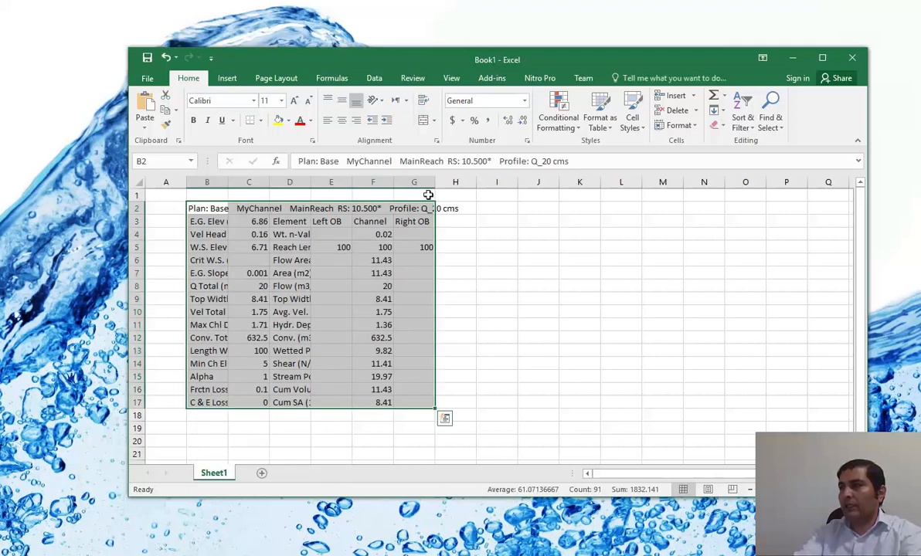
# Step: Autofit the widths of columns G, F, E, D and B to the pasted table's contents
pyautogui.doubleClick(434, 181)
pyautogui.doubleClick(395, 183)
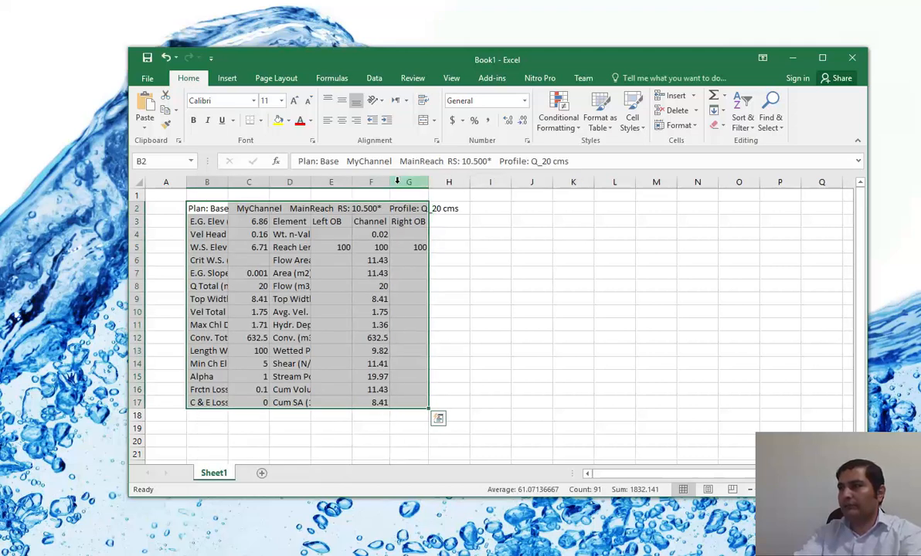
pyautogui.doubleClick(353, 183)
pyautogui.doubleClick(311, 182)
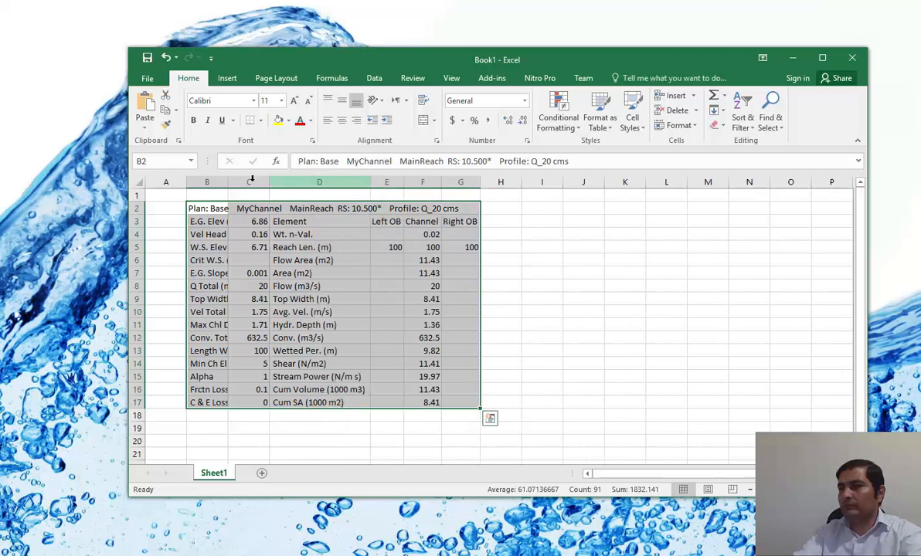
pyautogui.doubleClick(229, 181)
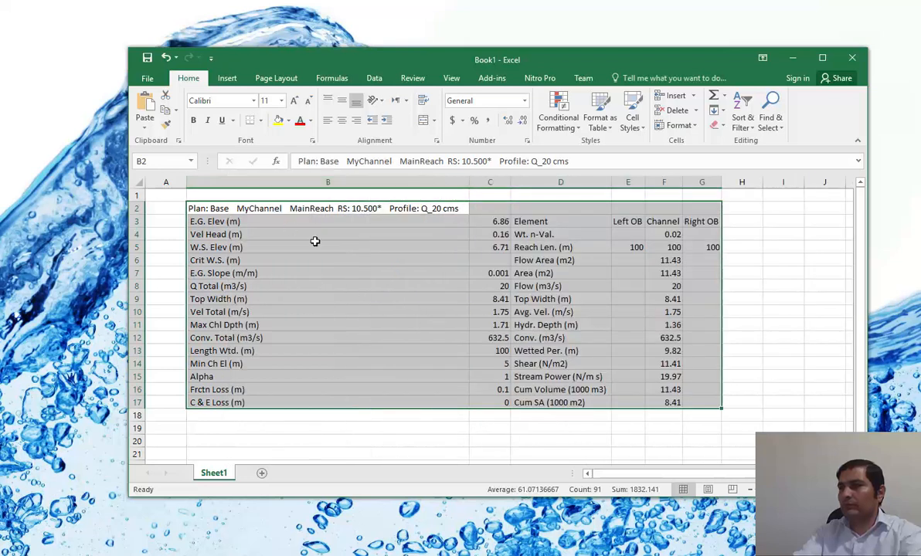
# Step: Merge and center the plan title row across B2:G2, with middle vertical alignment
pyautogui.click(444, 207)
pyautogui.moveTo(695, 207); pyautogui.dragTo(435, 205)
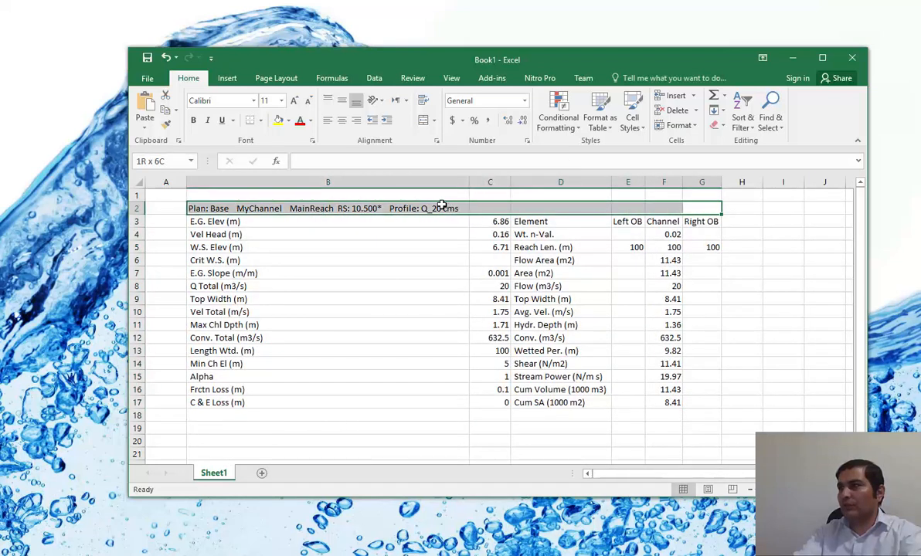
pyautogui.click(342, 101)
pyautogui.click(341, 119)
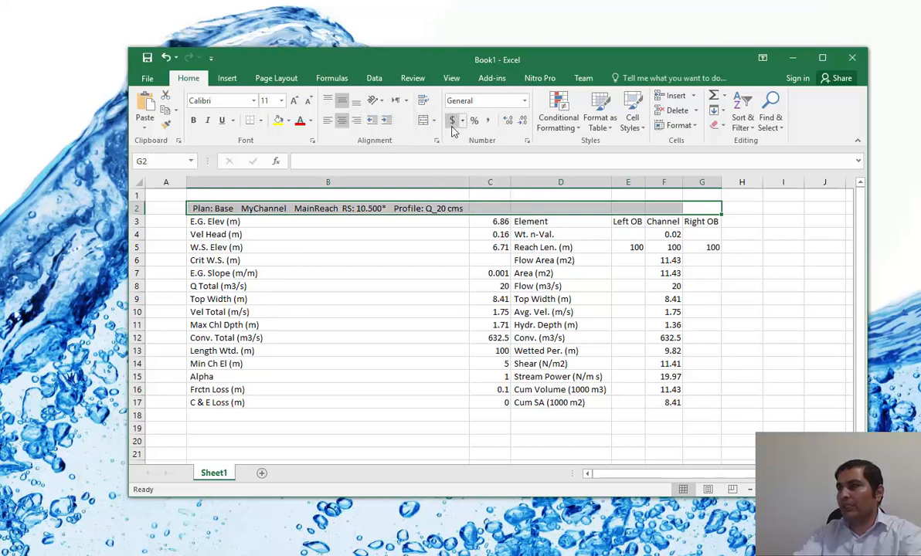
pyautogui.click(423, 120)
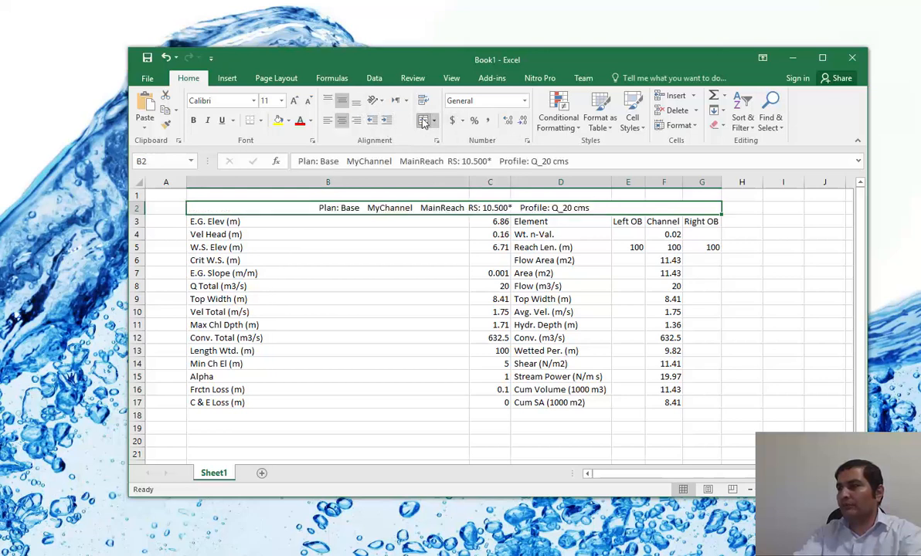
# Step: Autofit column B to the width of its row labels beneath the merged title
pyautogui.click(432, 274)
pyautogui.click(459, 182)
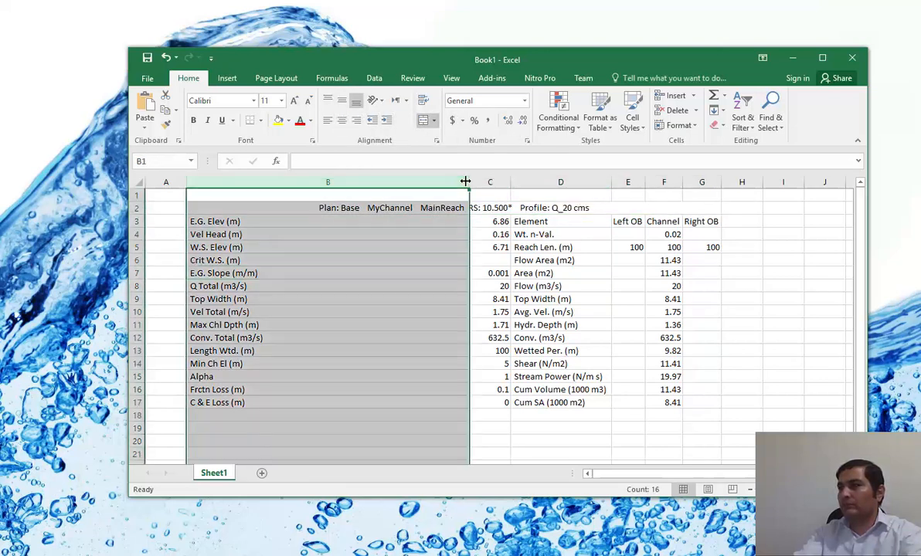
pyautogui.click(444, 234)
pyautogui.doubleClick(468, 182)
pyautogui.click(328, 247)
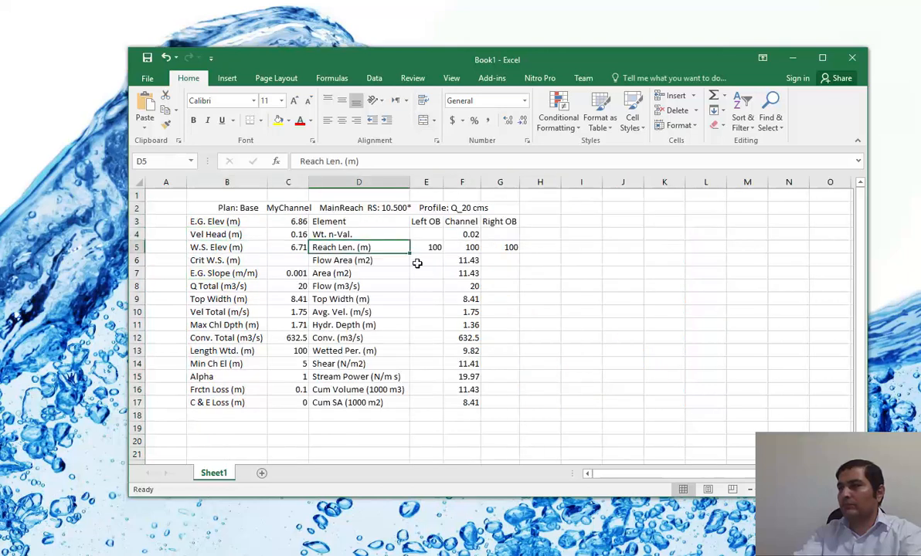
# Step: Apply all borders to the cross section table in B2:G17
pyautogui.moveTo(456, 207); pyautogui.dragTo(269, 399)
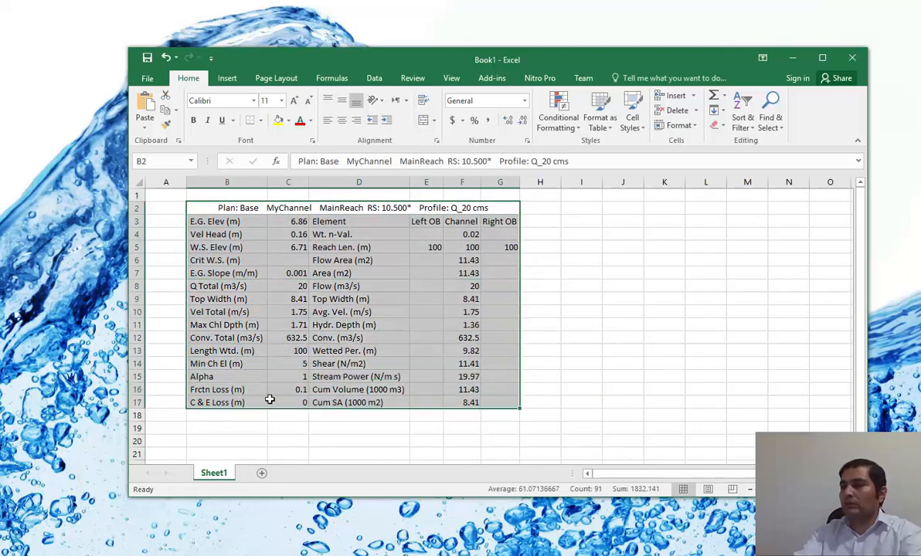
pyautogui.click(261, 122)
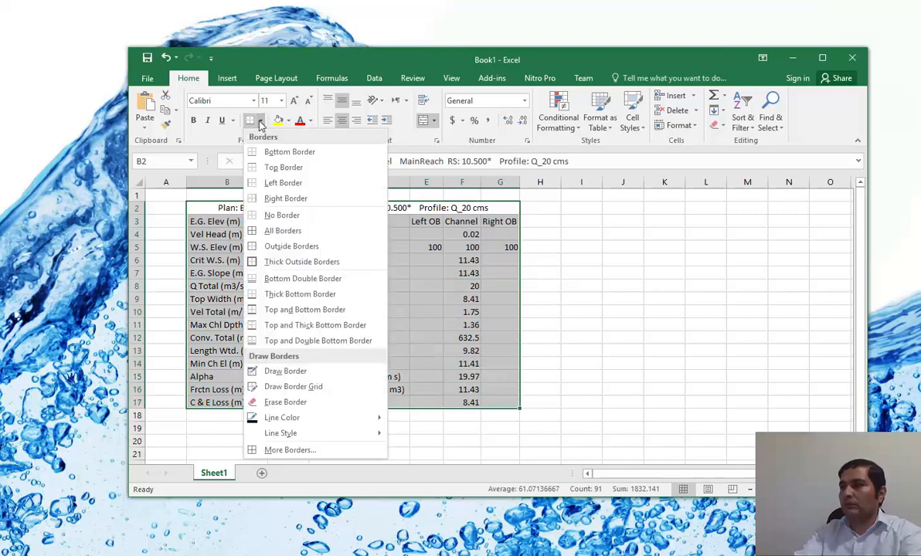
pyautogui.click(278, 231)
pyautogui.click(462, 247)
# Step: Copy the bordered cross section table, including its merged title row, from B2:G17
pyautogui.moveTo(500, 207); pyautogui.dragTo(277, 407)
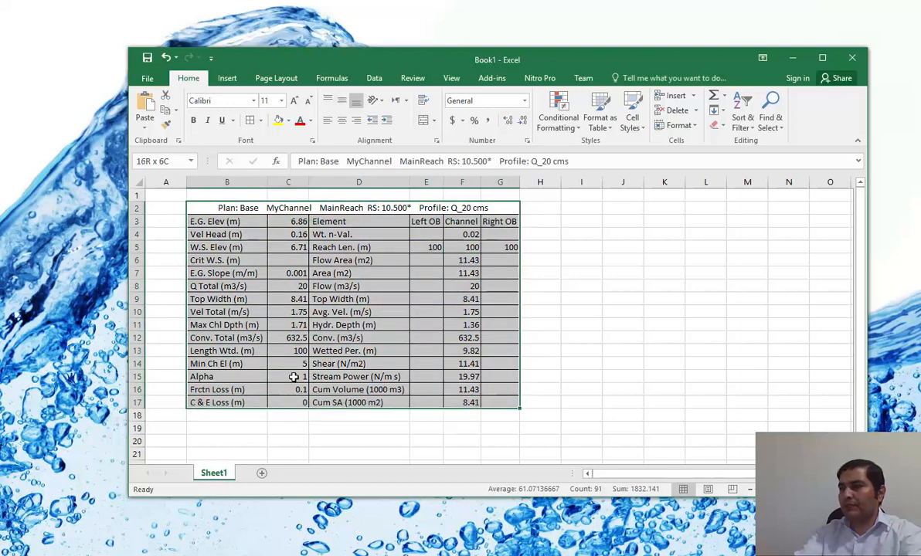
pyautogui.rightClick(320, 286)
pyautogui.click(352, 34)
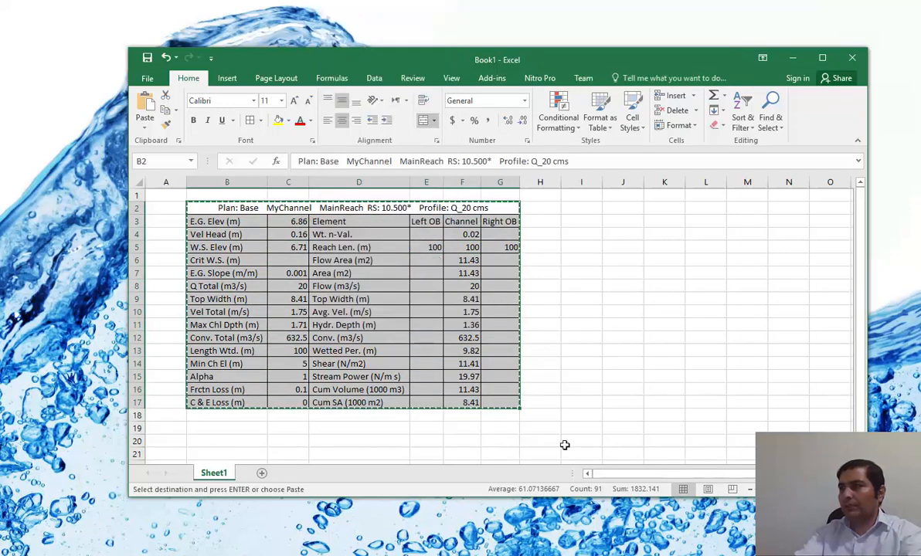
# Step: Switch to Course Outlines2.docx in Word, delete the Hydr Depth plot on the last page and keep that paragraph centered
pyautogui.click(498, 554)
pyautogui.scroll(-1, 468, 432)
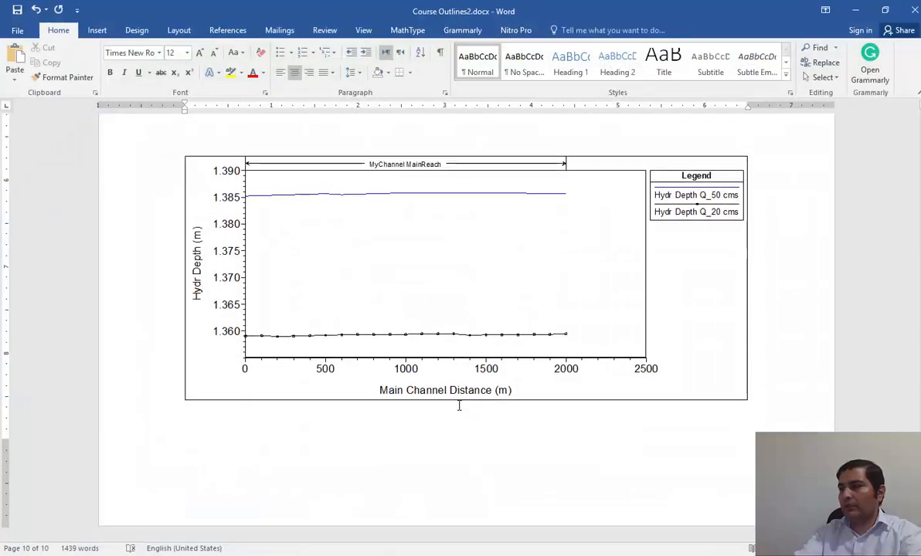
pyautogui.click(486, 345)
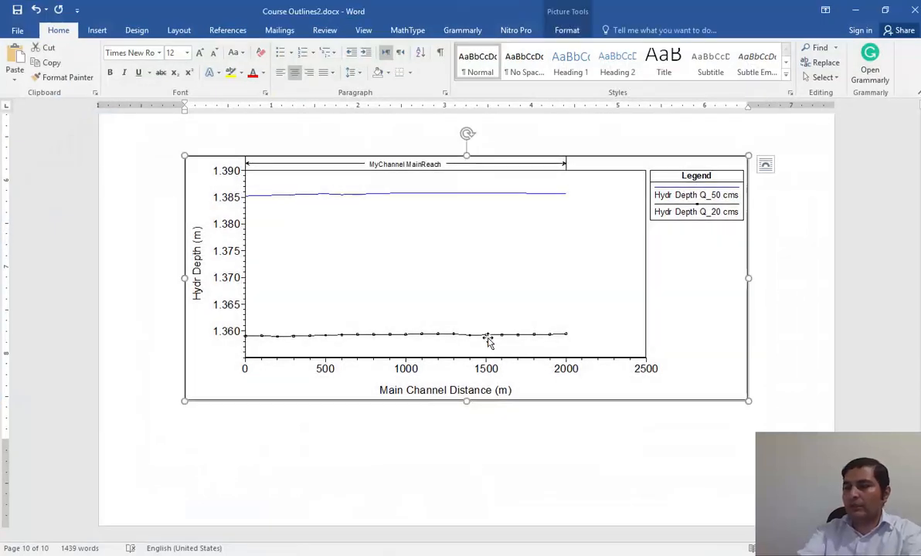
pyautogui.press('Delete')
pyautogui.hotkey('ctrl', 'l')
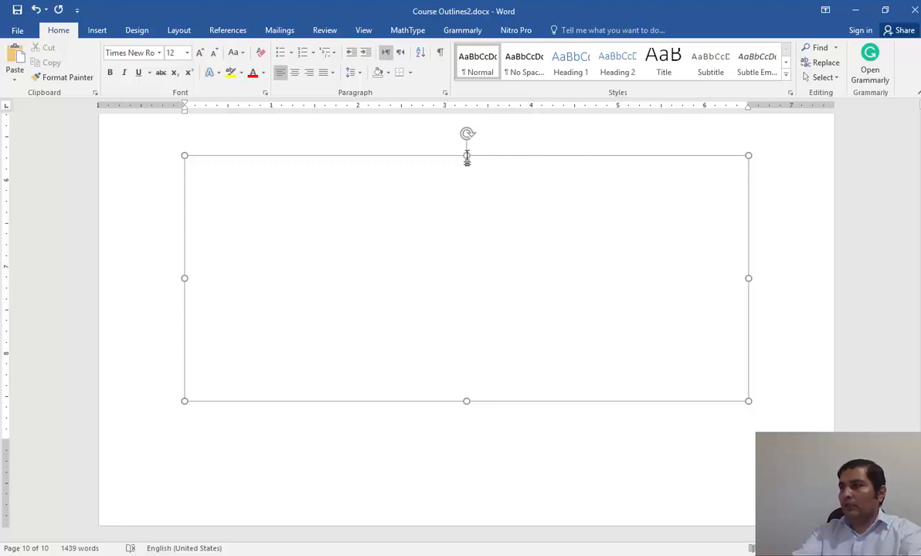
pyautogui.hotkey('ctrl', 'e')
pyautogui.click(485, 423)
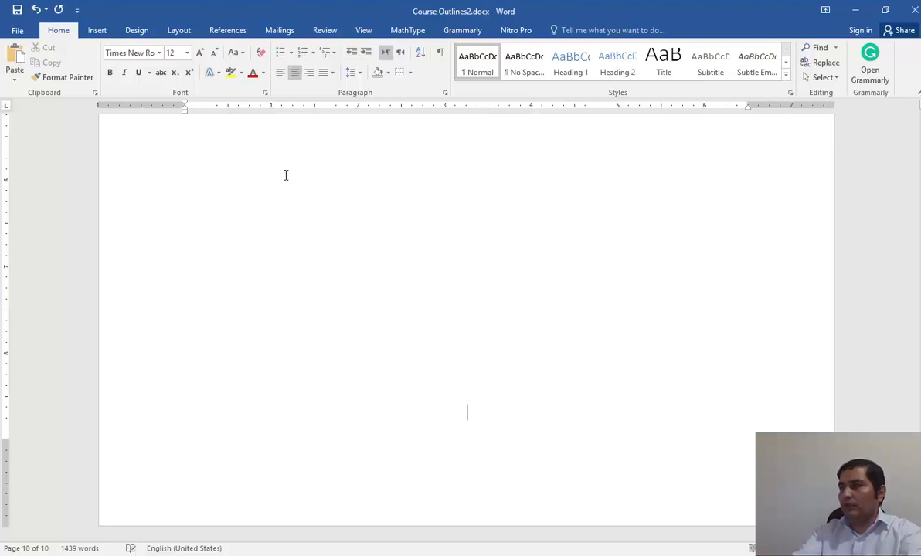
# Step: Paste the copied worksheet table into the document as Picture (Enhanced Metafile) and scale it down slightly
pyautogui.click(96, 30)
pyautogui.click(59, 30)
pyautogui.click(16, 81)
pyautogui.click(38, 143)
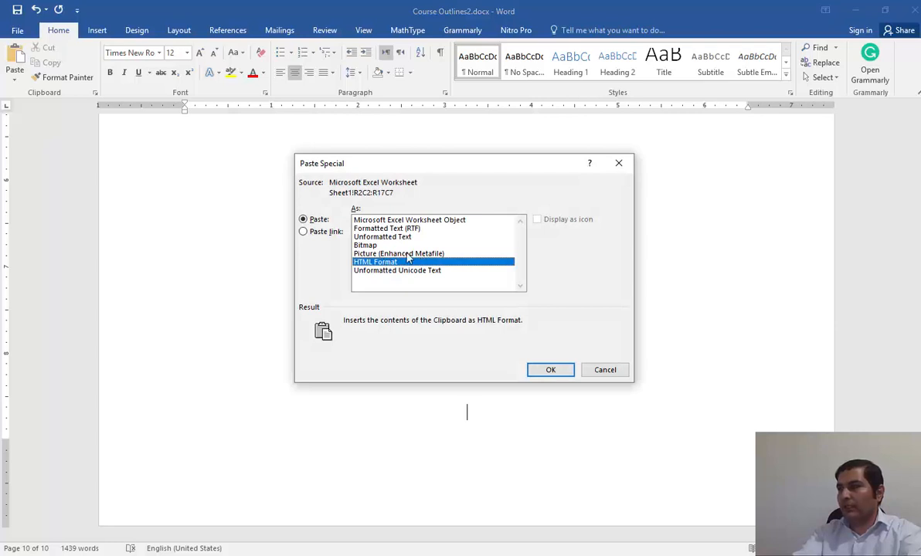
pyautogui.doubleClick(399, 254)
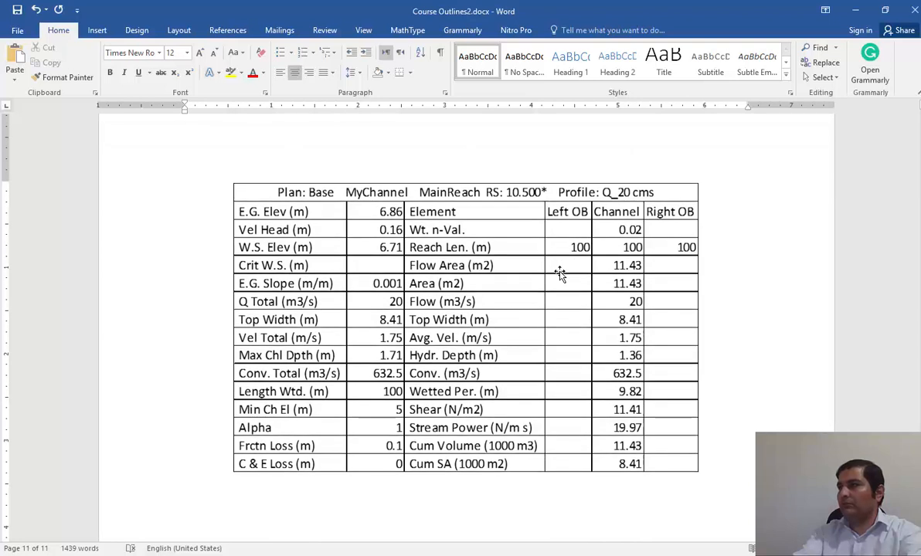
pyautogui.click(559, 263)
pyautogui.moveTo(692, 183); pyautogui.dragTo(666, 199)
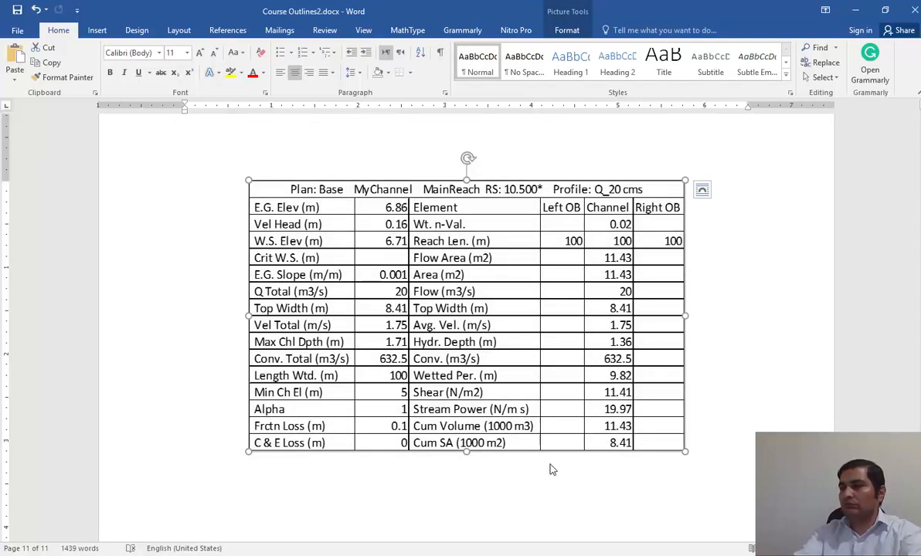
# Step: Return to HEC-RAS, close the Cross Section Output, minimize Excel and open the summary output table by profile
pyautogui.click(855, 10)
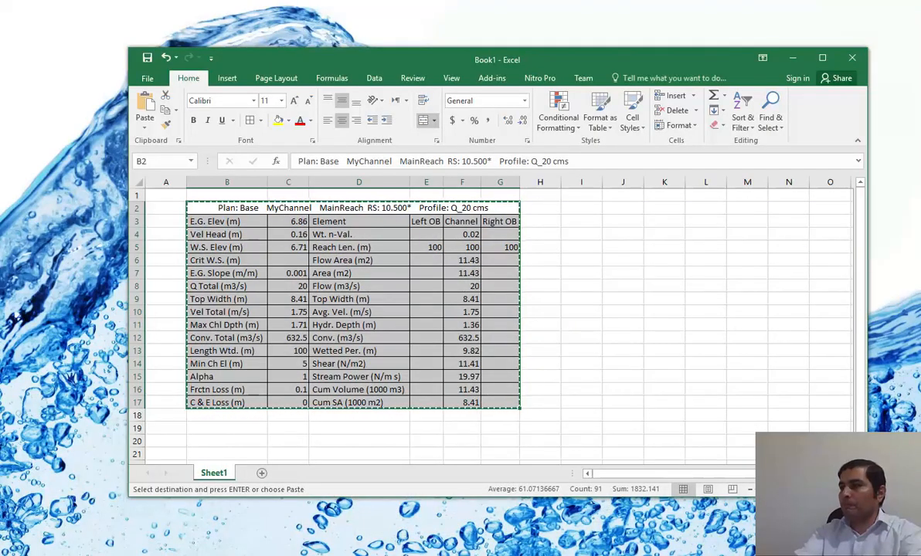
pyautogui.click(361, 554)
pyautogui.click(421, 529)
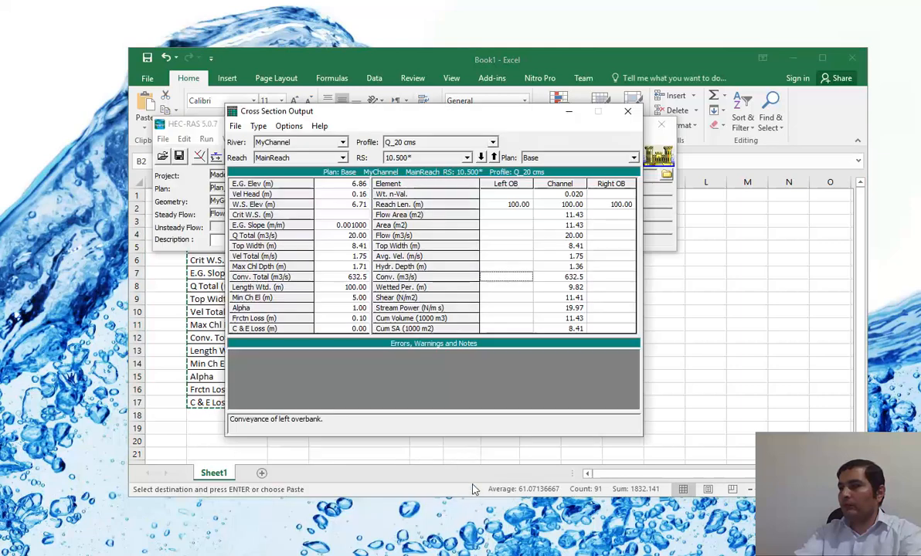
pyautogui.click(628, 111)
pyautogui.click(792, 59)
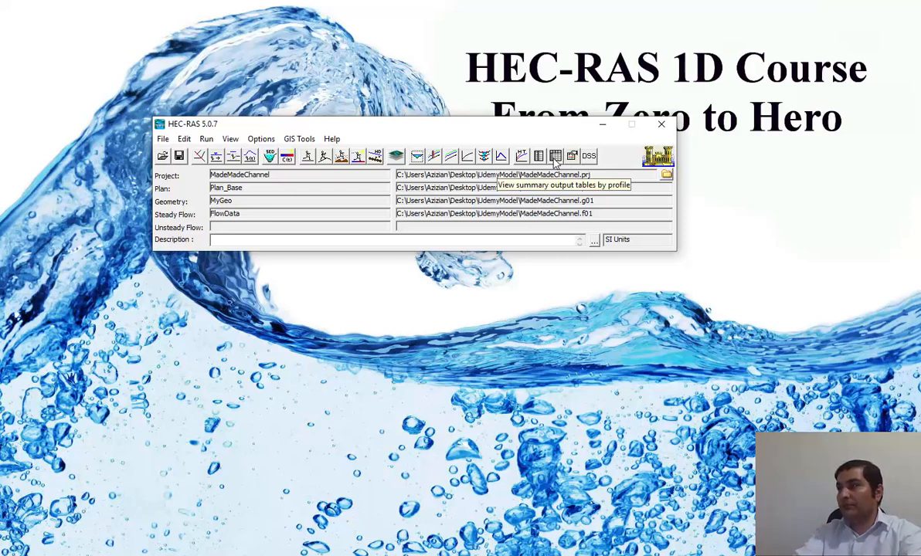
pyautogui.click(554, 156)
pyautogui.moveTo(502, 178); pyautogui.dragTo(427, 103)
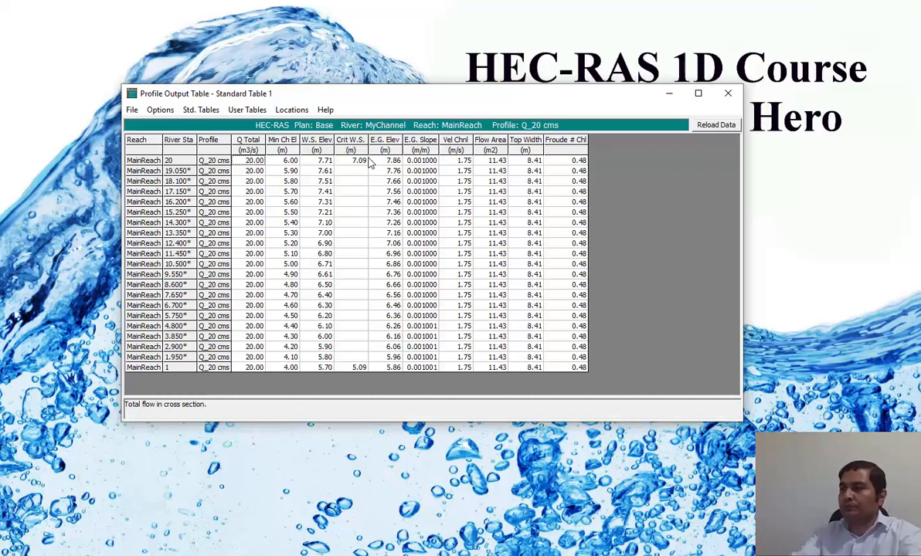
# Step: Include all available profiles, Q_10 cms, Q_20 cms and Q_50 cms, in the profile output table
pyautogui.click(153, 111)
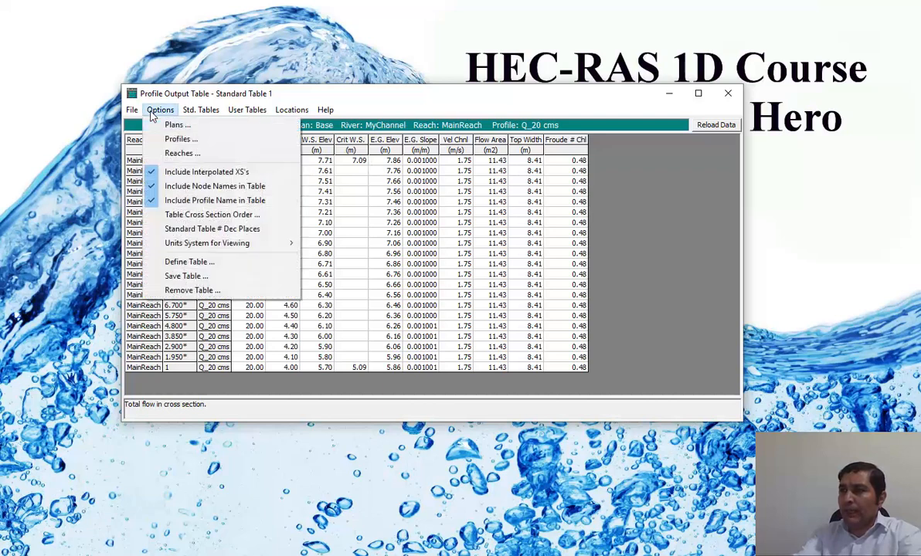
pyautogui.click(193, 142)
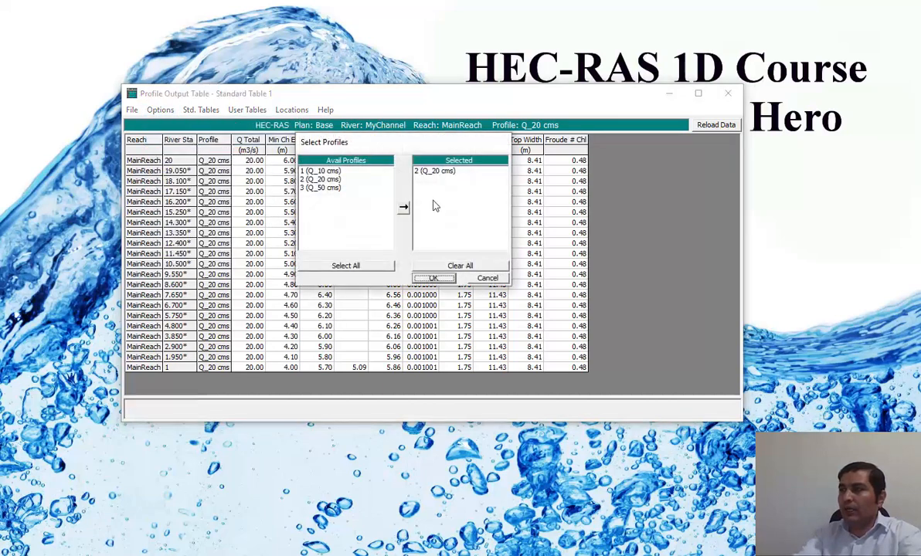
pyautogui.click(349, 267)
pyautogui.click(432, 280)
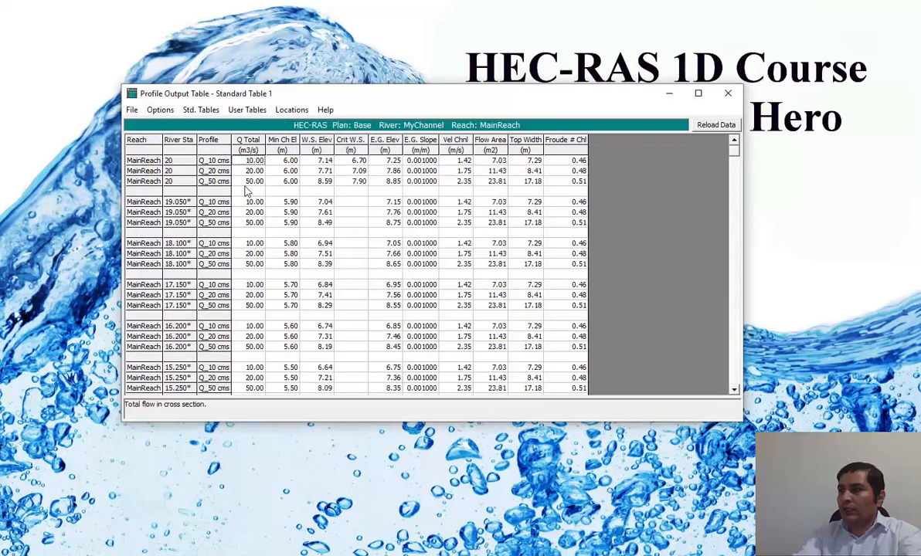
# Step: Compare the results of the three flow profiles at river station 20 in the table
pyautogui.moveTo(175, 161); pyautogui.dragTo(219, 188)
pyautogui.click(260, 183)
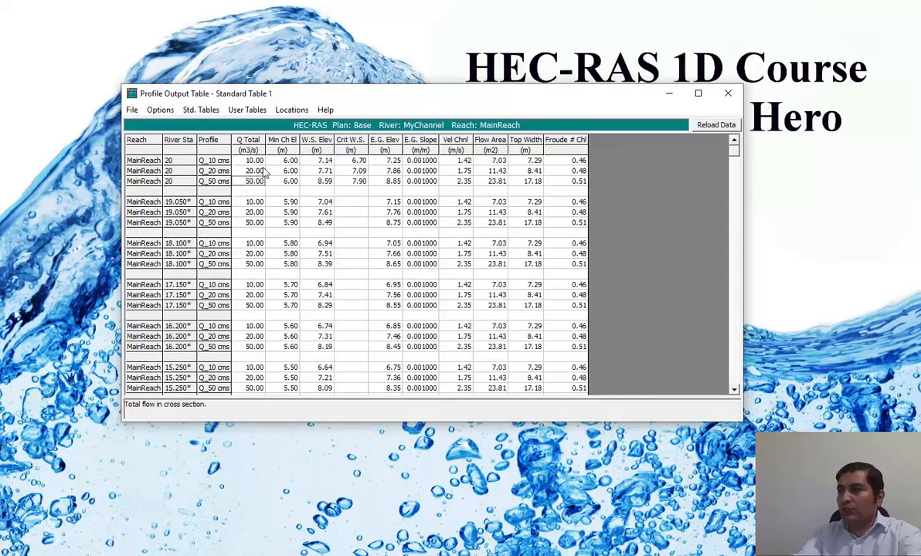
pyautogui.moveTo(220, 171); pyautogui.dragTo(218, 160)
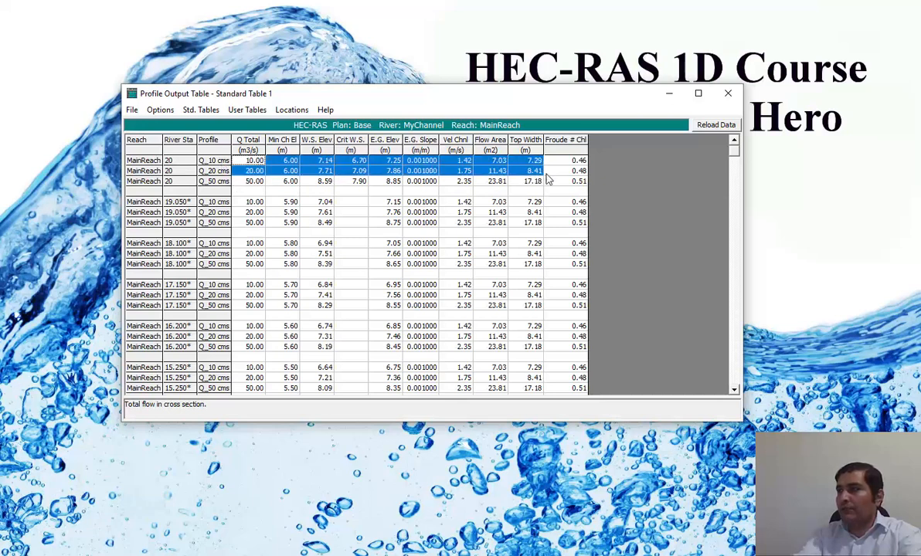
pyautogui.click(204, 151)
pyautogui.click(250, 169)
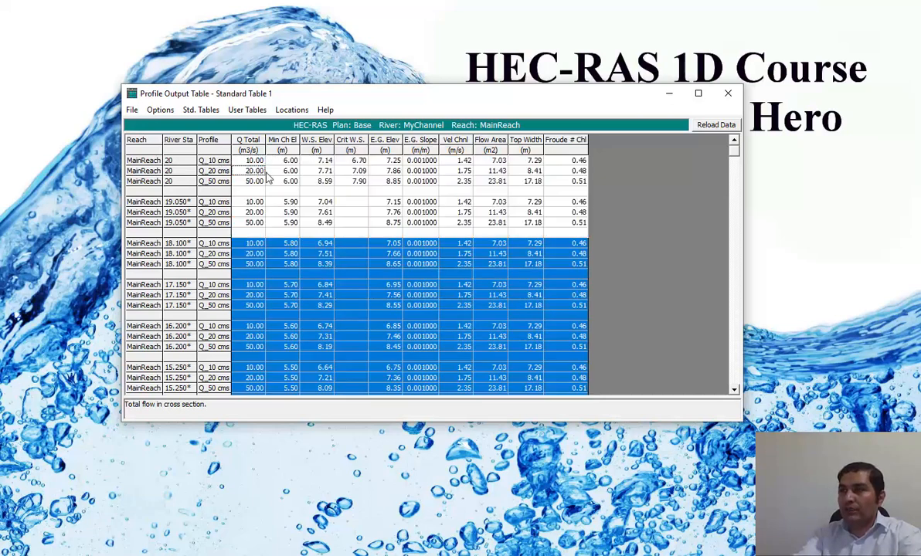
# Step: Limit the profile output table to the Q_50 cms profile
pyautogui.click(159, 110)
pyautogui.click(177, 139)
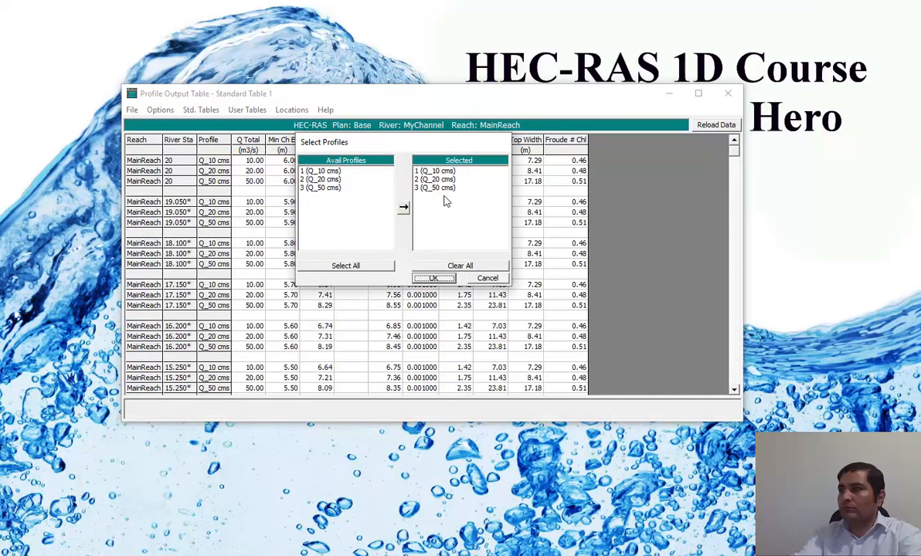
pyautogui.click(452, 265)
pyautogui.doubleClick(330, 189)
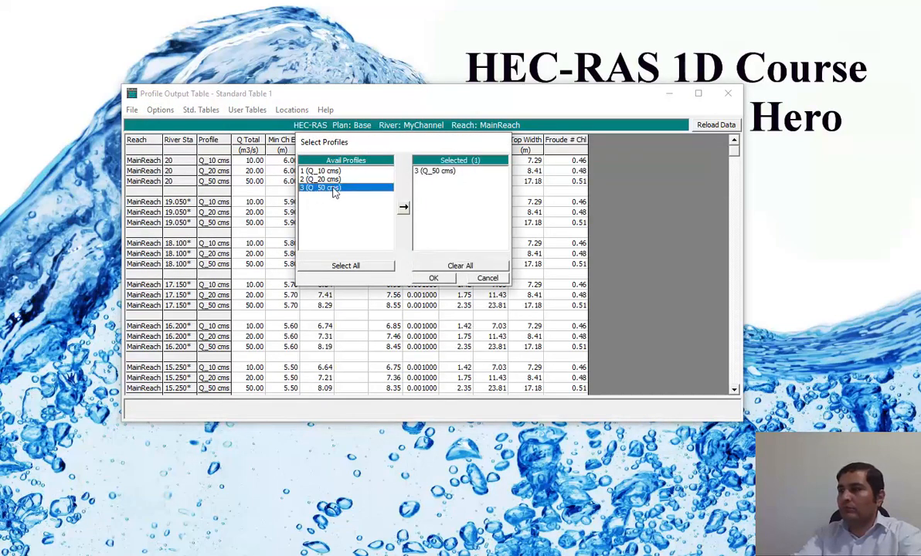
pyautogui.click(435, 279)
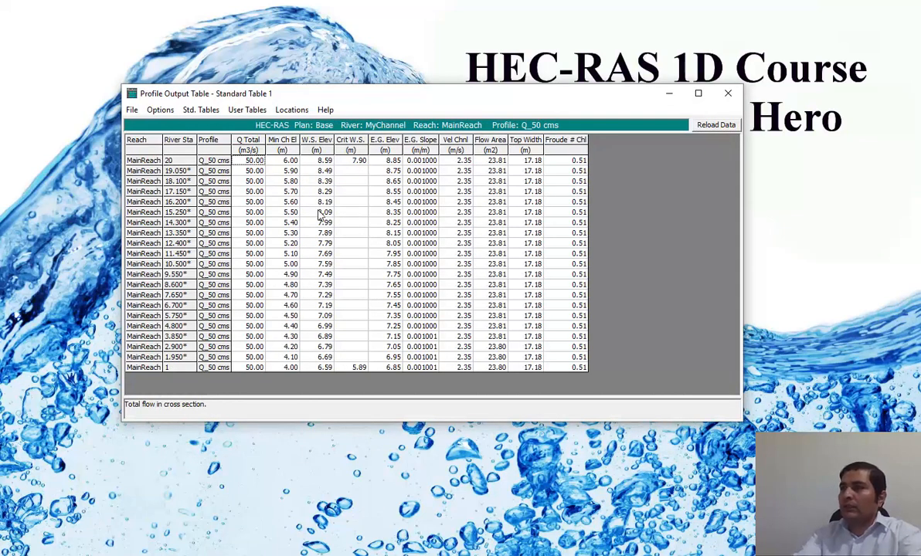
# Step: Check the W.S. Elev and Crit W.S. columns, and widen the Q Total column slightly
pyautogui.click(312, 145)
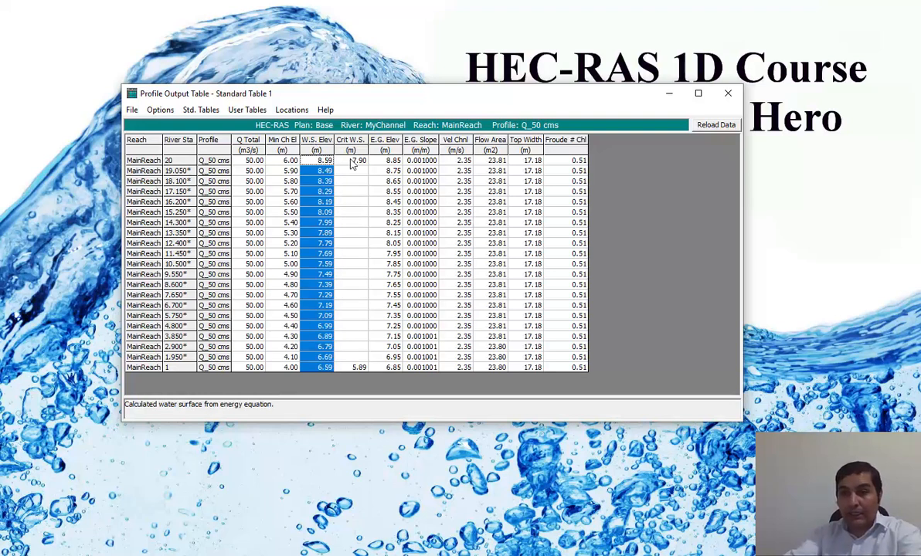
pyautogui.click(340, 182)
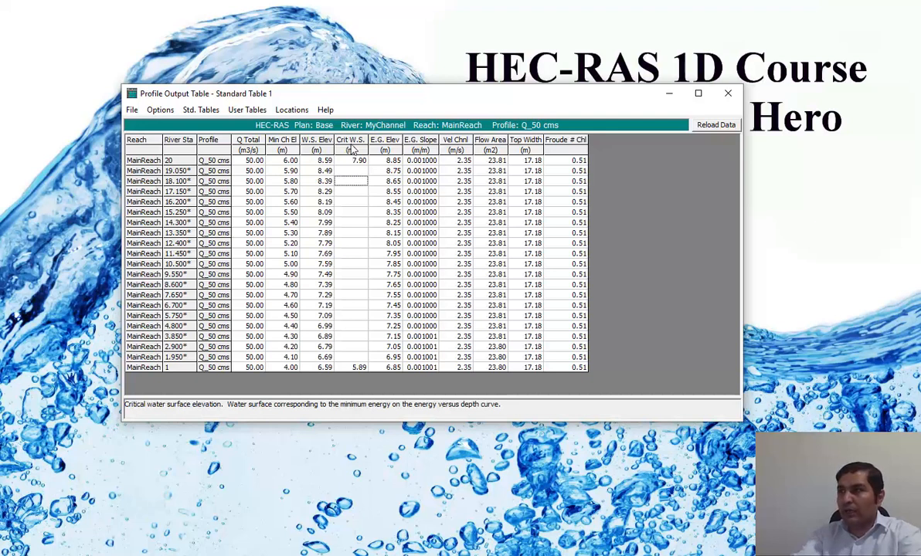
pyautogui.moveTo(264, 141); pyautogui.dragTo(305, 142)
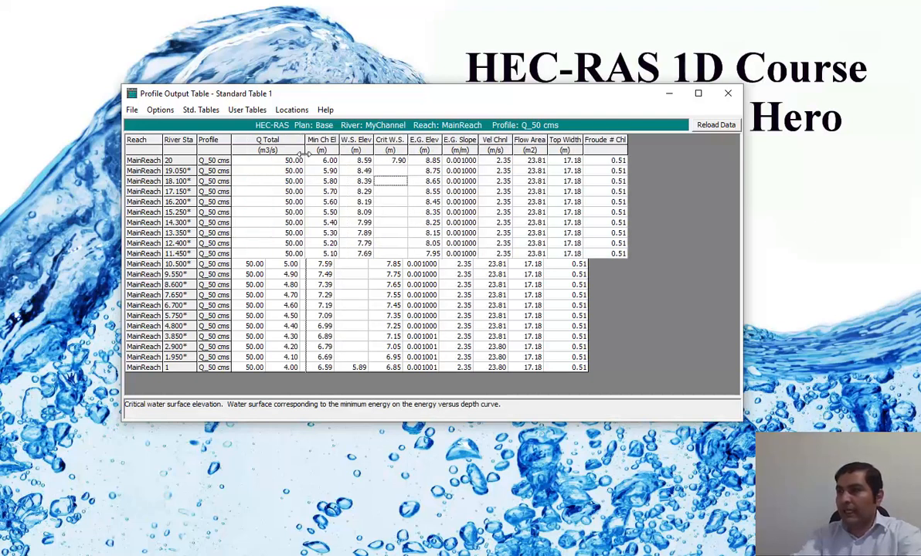
pyautogui.click(304, 142)
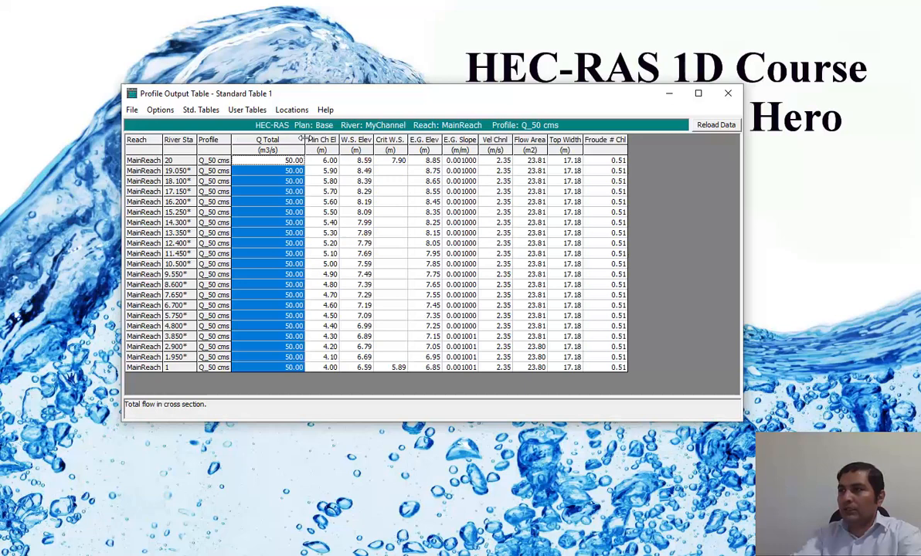
pyautogui.moveTo(287, 139); pyautogui.dragTo(284, 140)
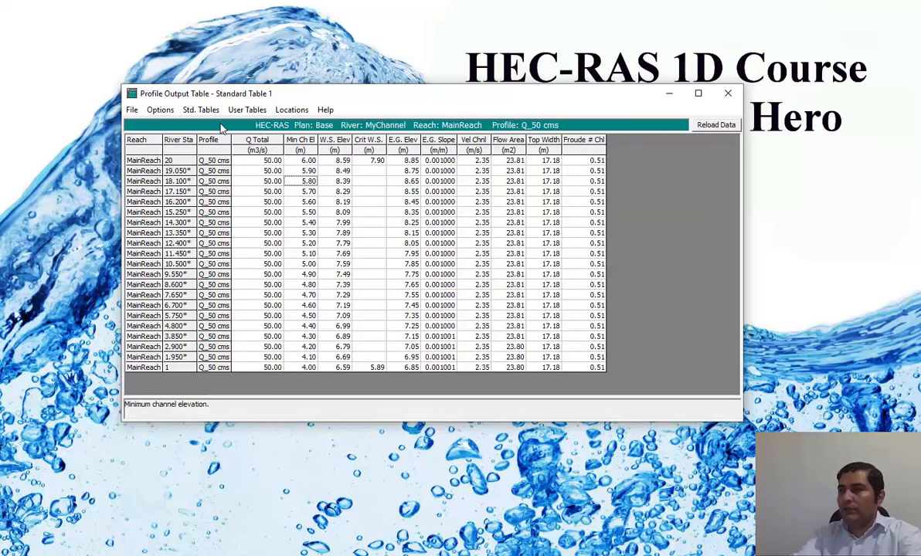
# Step: Start defining a custom output table by deleting the column headings from Min Ch El onward, keeping Q Total as column 1
pyautogui.click(160, 111)
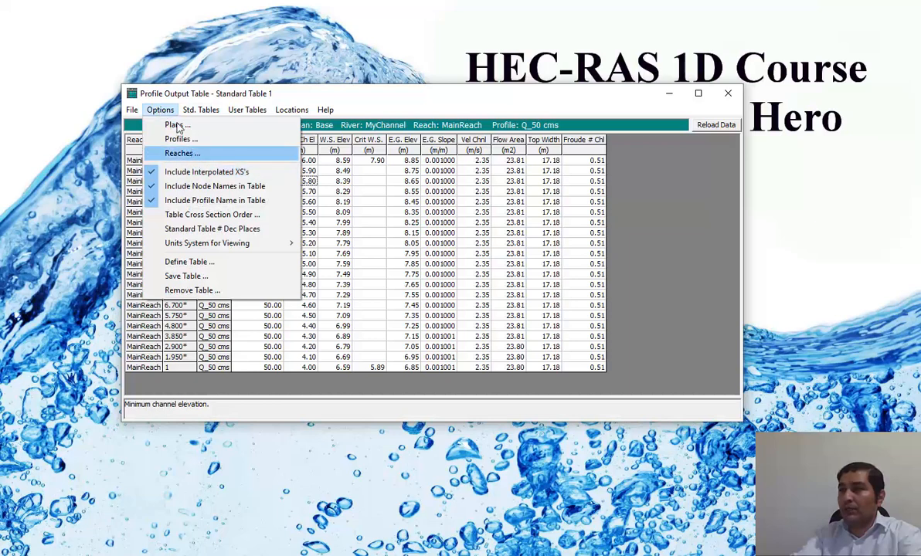
pyautogui.click(210, 265)
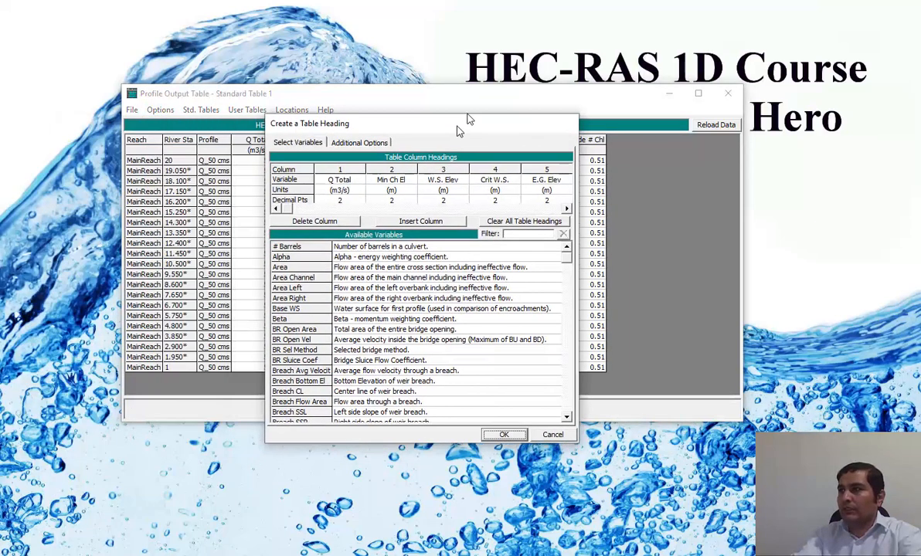
pyautogui.moveTo(469, 123); pyautogui.dragTo(488, 99)
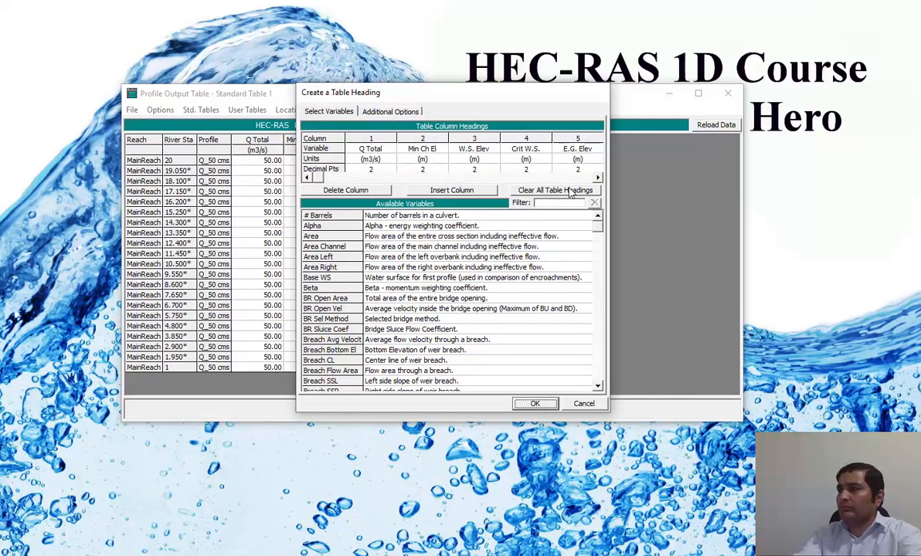
pyautogui.click(435, 148)
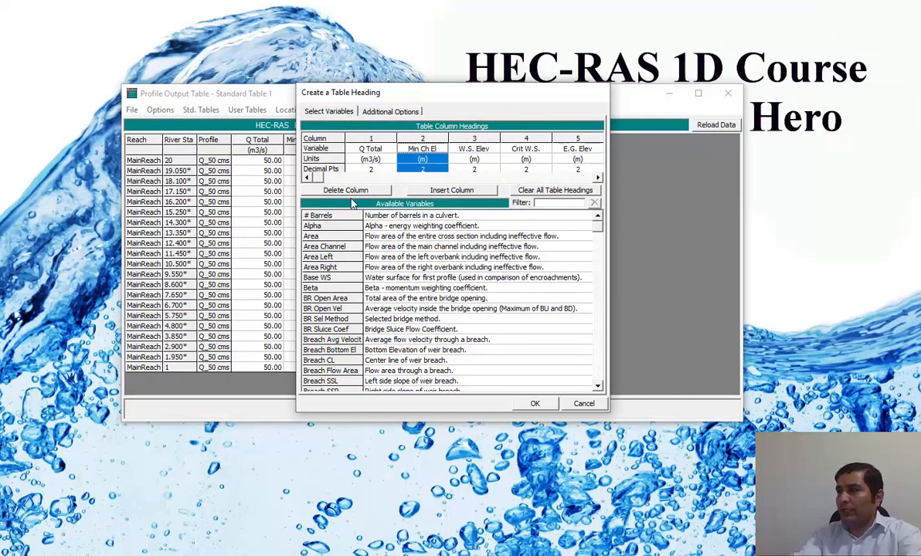
pyautogui.click(345, 190)
pyautogui.click(345, 190)
pyautogui.click(345, 190)
pyautogui.click(345, 190)
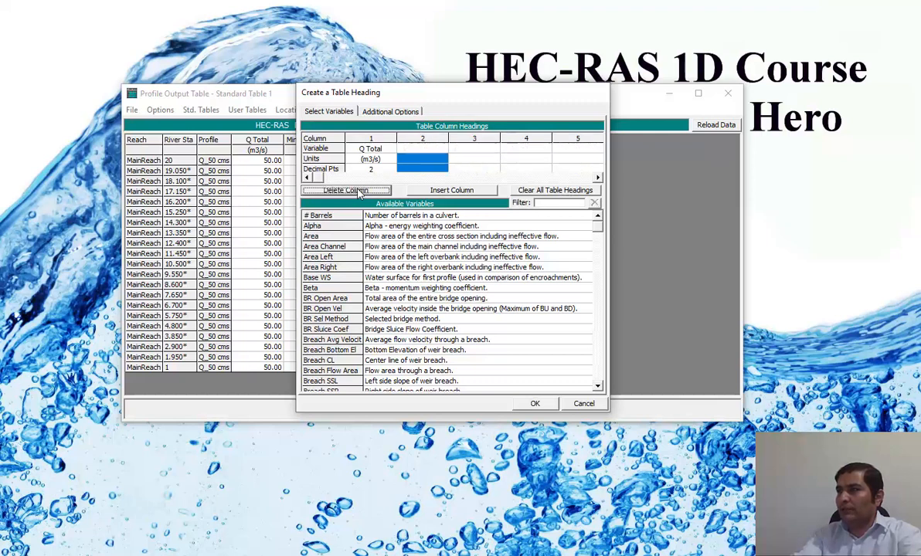
pyautogui.click(426, 144)
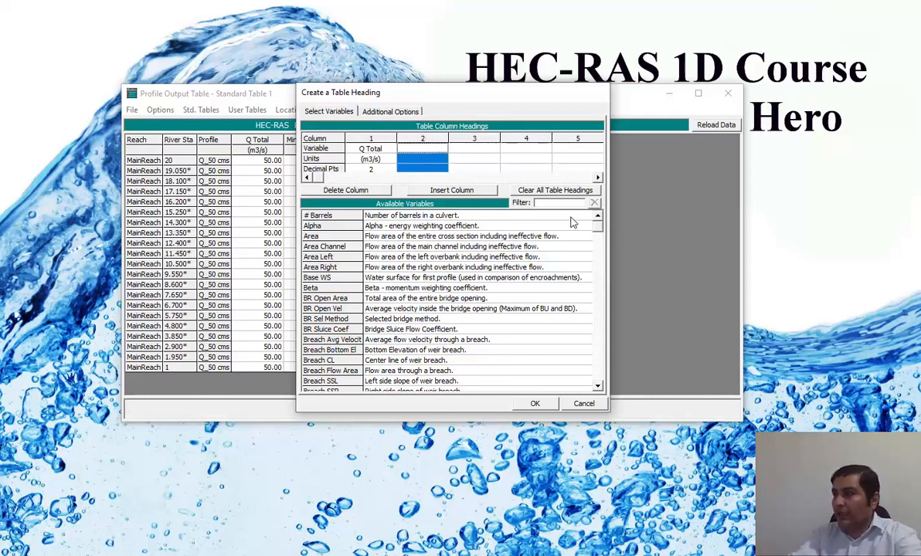
# Step: Add Hydr Depth as column 2 and Top Width, for the wetted cross section, as column 3 of the custom table headings
pyautogui.moveTo(600, 235); pyautogui.dragTo(590, 289)
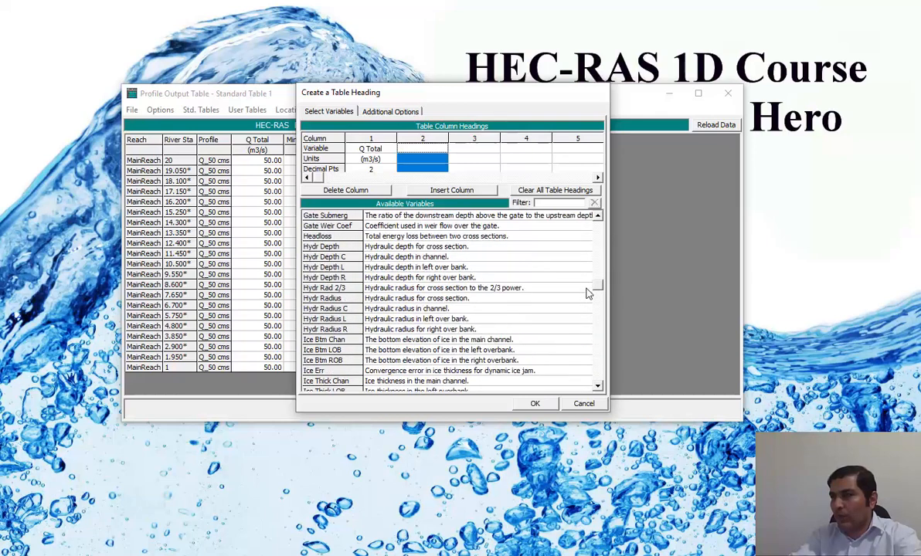
pyautogui.click(336, 247)
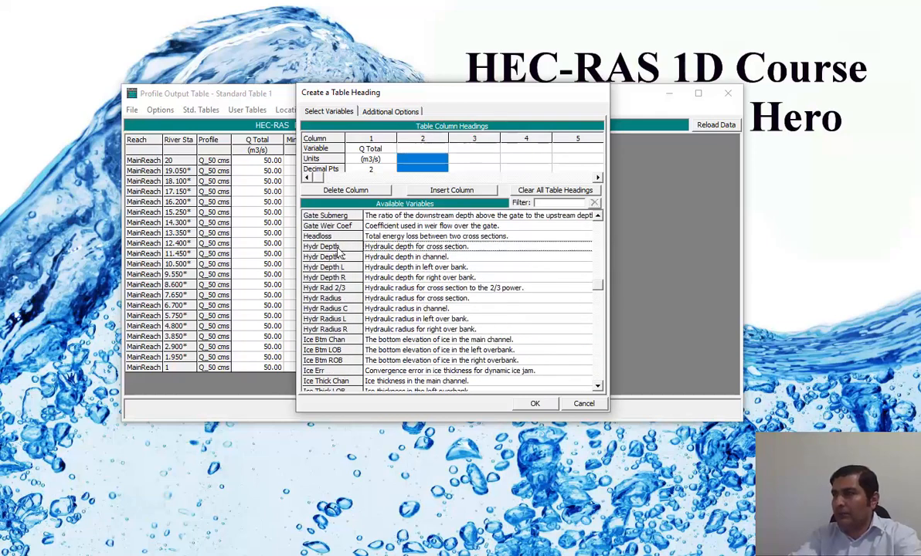
pyautogui.doubleClick(431, 251)
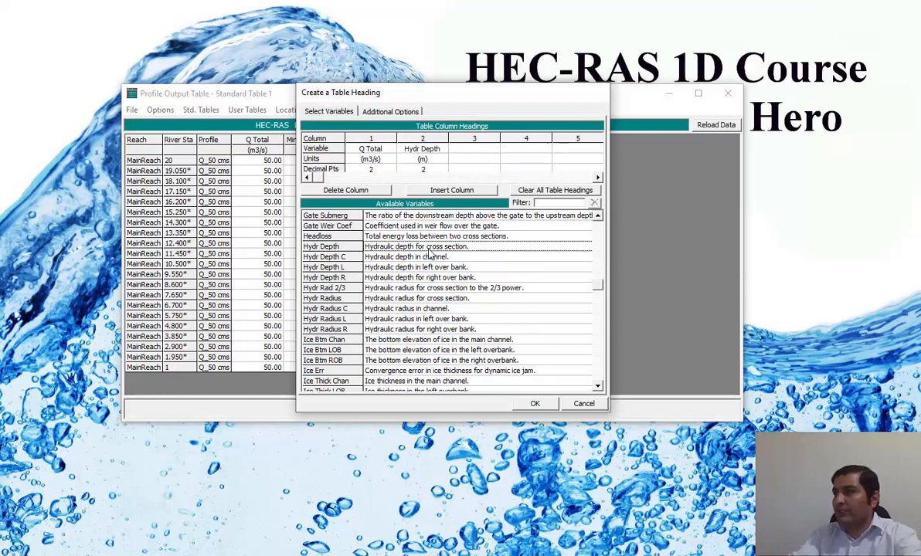
pyautogui.click(474, 139)
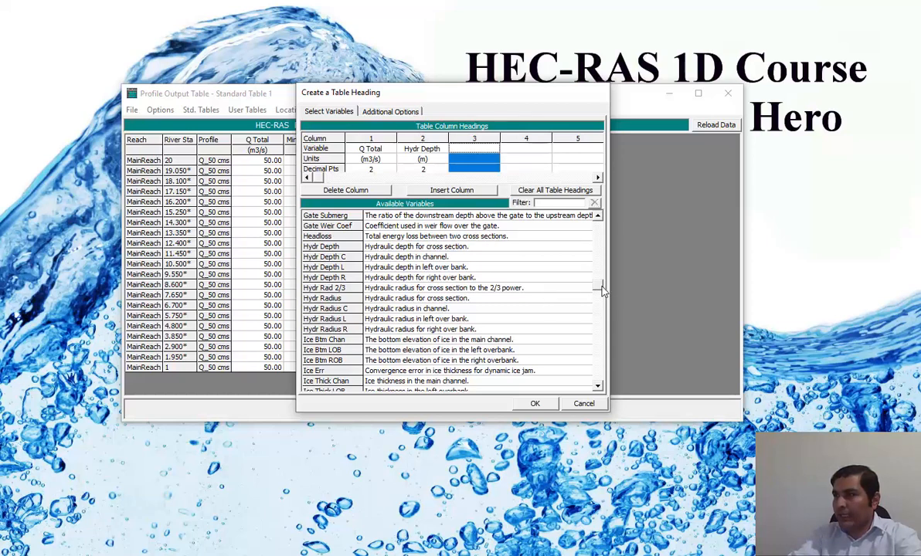
pyautogui.moveTo(601, 289); pyautogui.dragTo(591, 361)
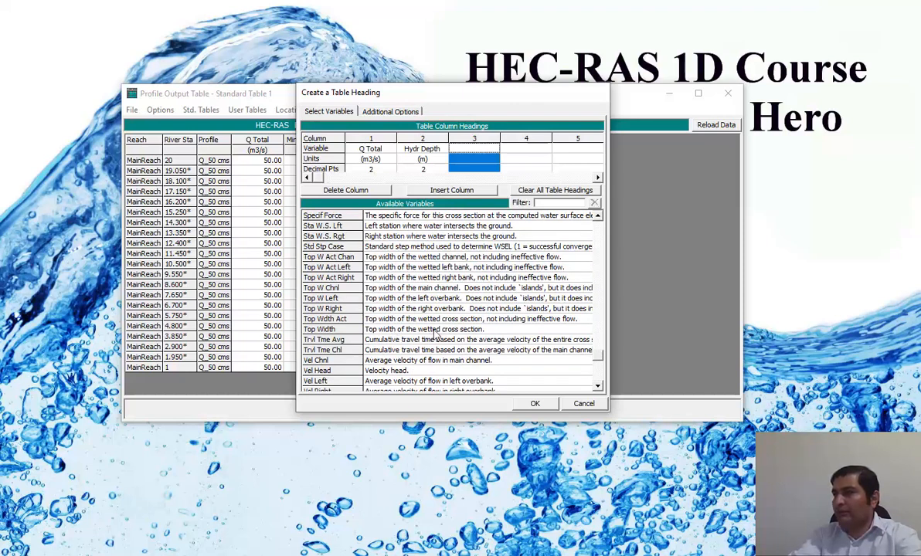
pyautogui.doubleClick(458, 331)
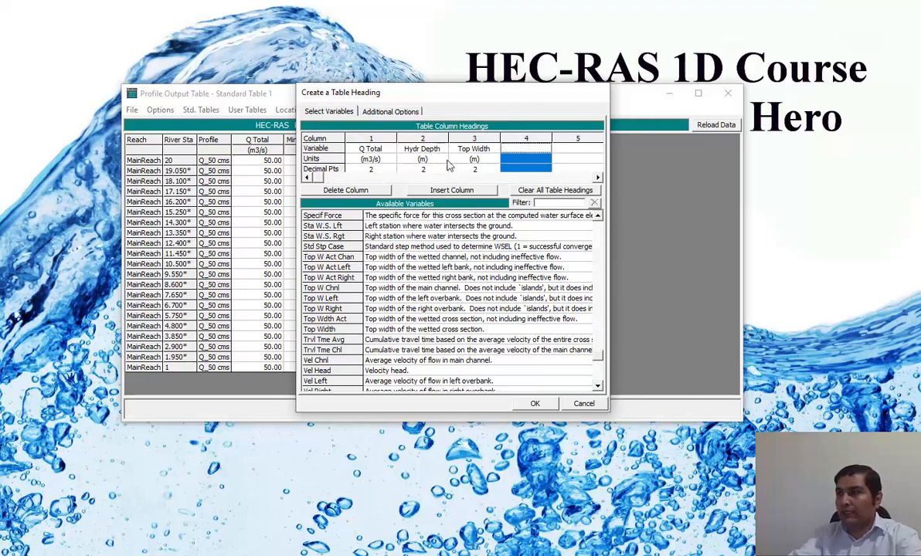
# Step: Add Vel Total, the average velocity of flow in the total cross section, as column 4 of the table headings
pyautogui.click(597, 177)
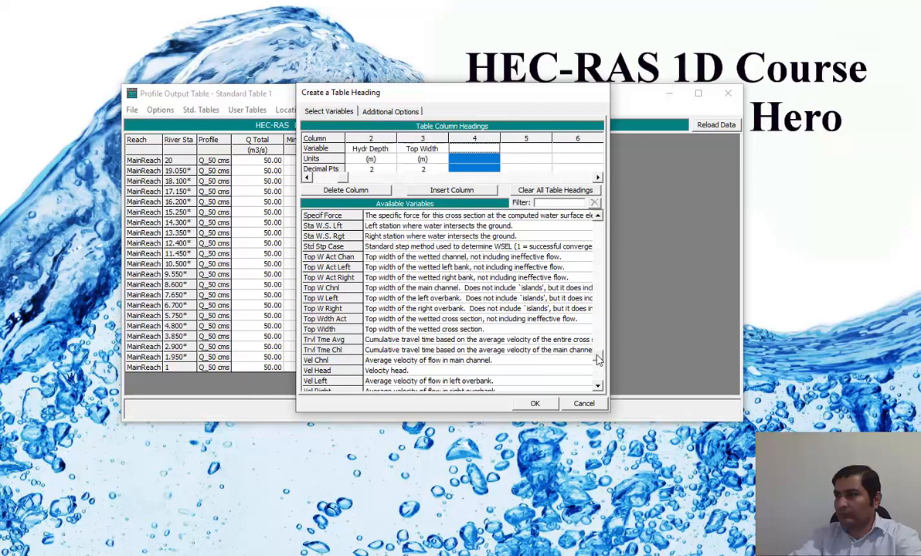
pyautogui.scroll(-1, 597, 359)
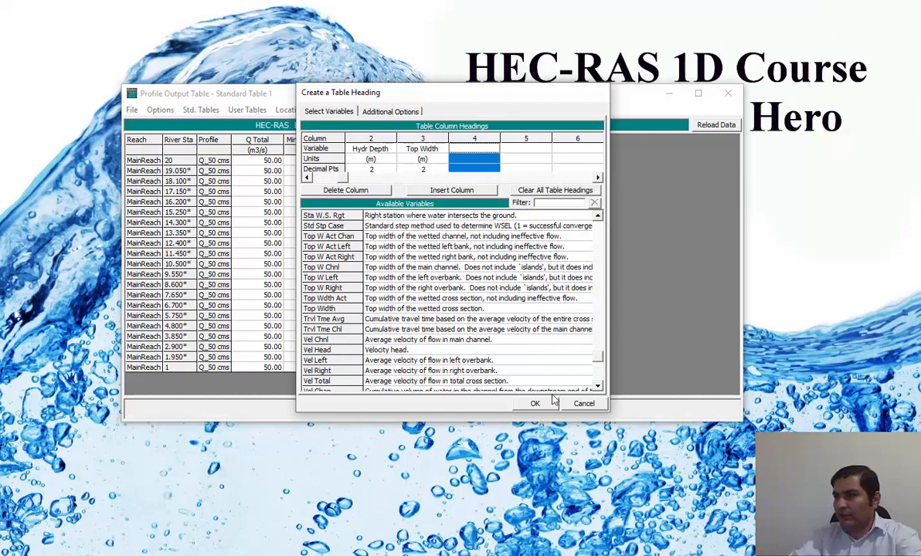
pyautogui.scroll(-1, 554, 363)
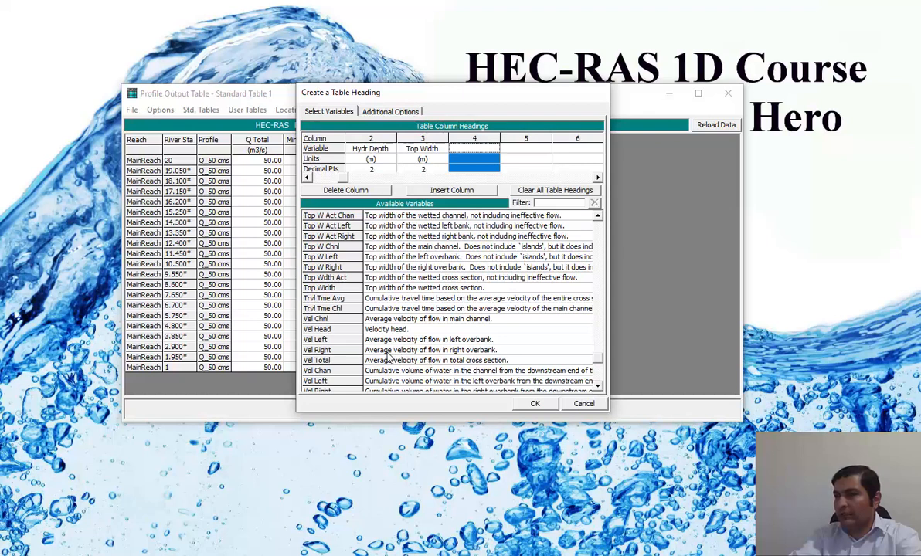
pyautogui.click(403, 360)
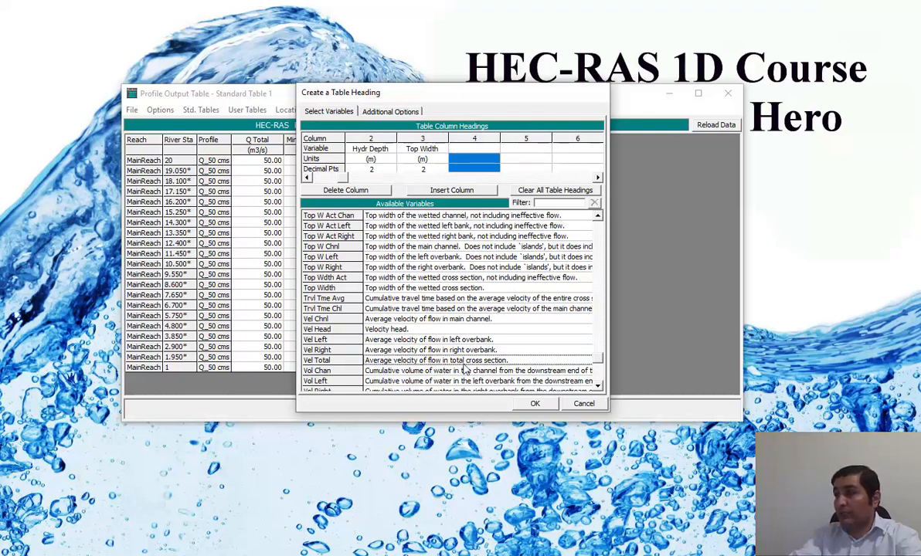
pyautogui.doubleClick(438, 359)
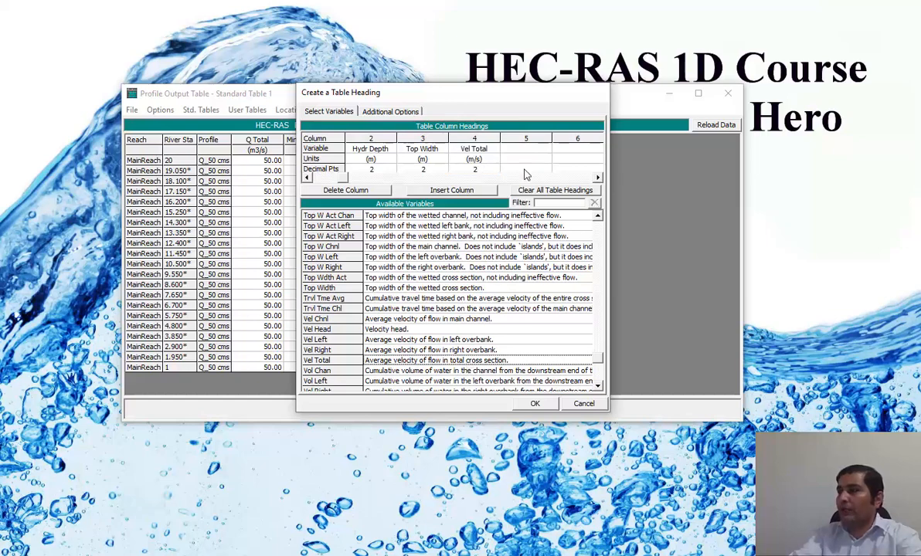
# Step: Add Froude # XS for the entire cross section as column 5 and apply the custom headings to the profile output table
pyautogui.scroll(10, 560, 329)
pyautogui.moveTo(612, 320); pyautogui.dragTo(602, 282)
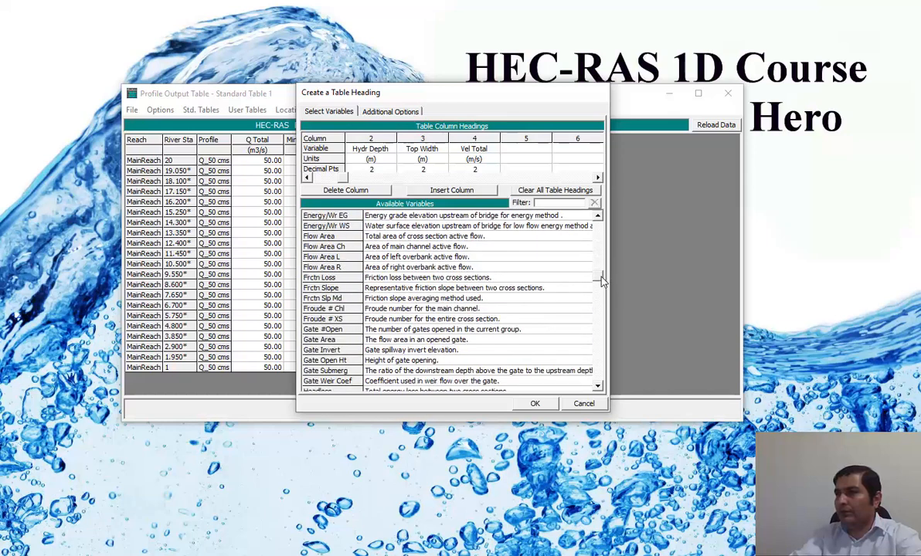
pyautogui.click(516, 156)
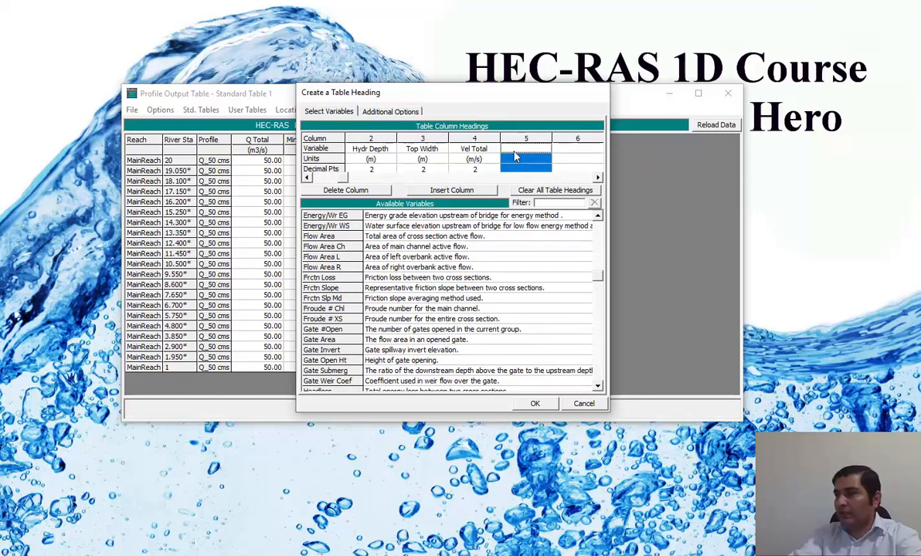
pyautogui.click(389, 321)
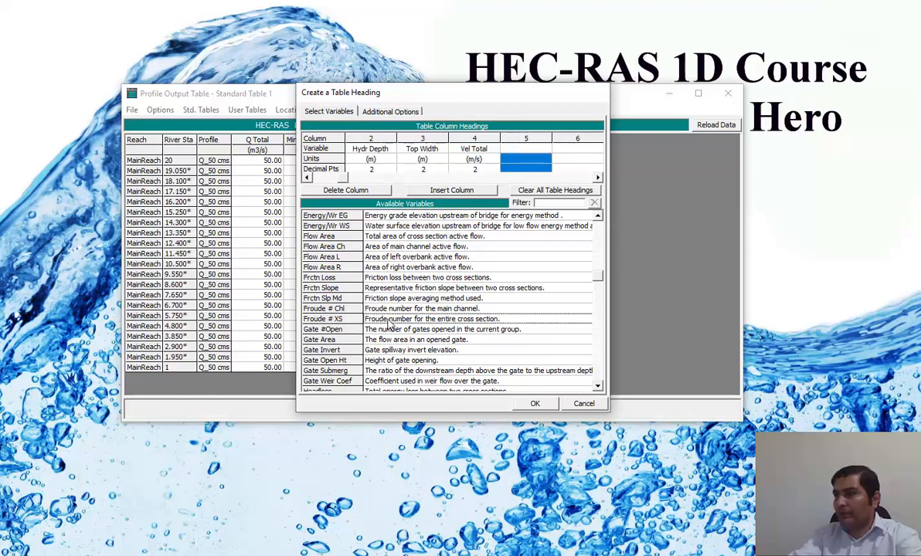
pyautogui.doubleClick(467, 319)
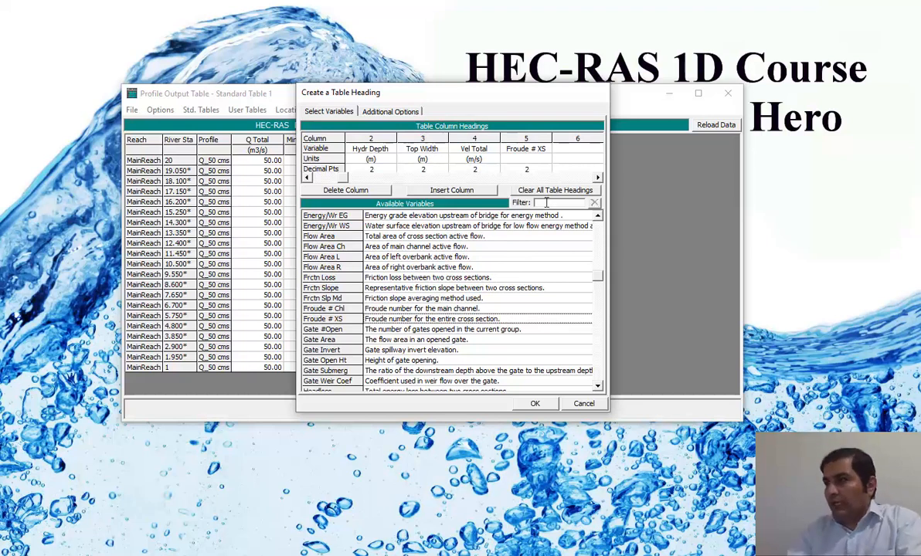
pyautogui.click(307, 178)
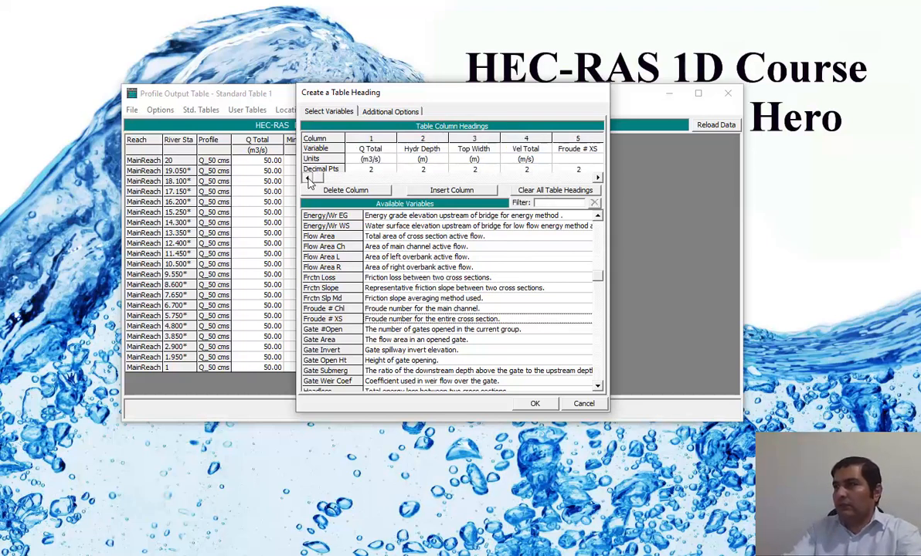
pyautogui.moveTo(612, 149); pyautogui.dragTo(747, 148)
pyautogui.click(671, 404)
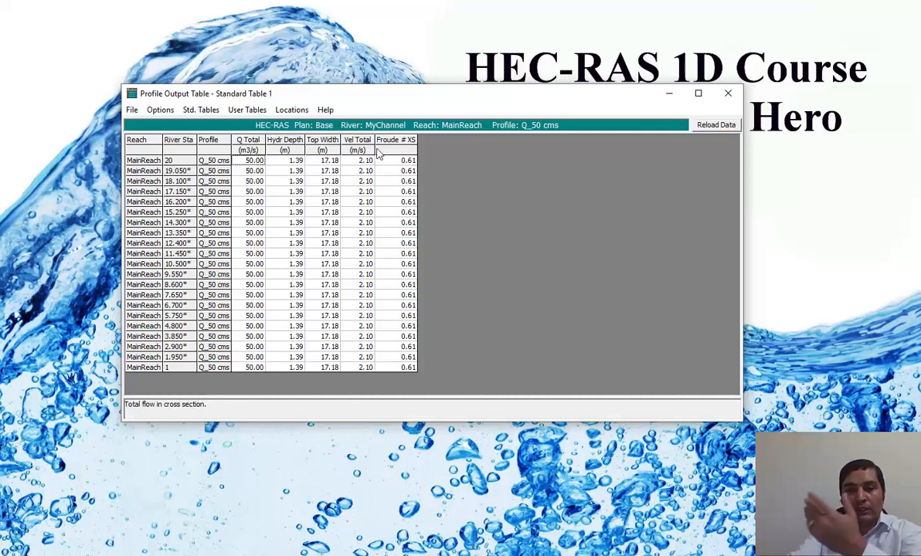
# Step: Save the customized table under the name MyTableFormat and check for it among the user tables
pyautogui.click(160, 112)
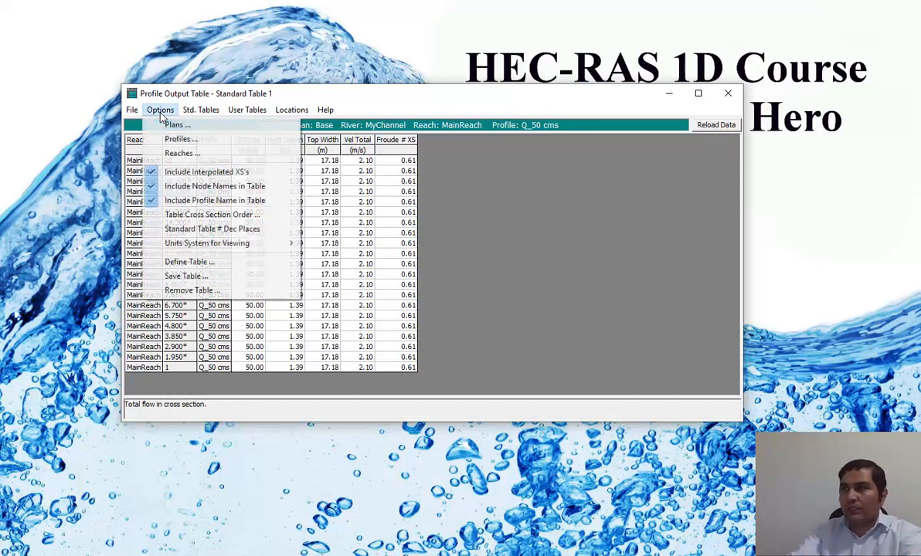
pyautogui.click(186, 276)
pyautogui.moveTo(465, 317); pyautogui.dragTo(386, 315)
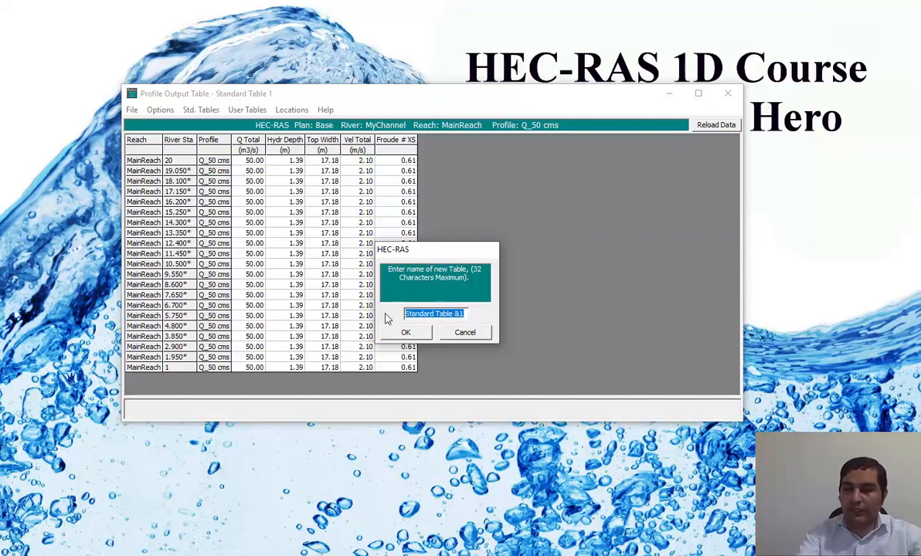
pyautogui.write('MyTableFormat')
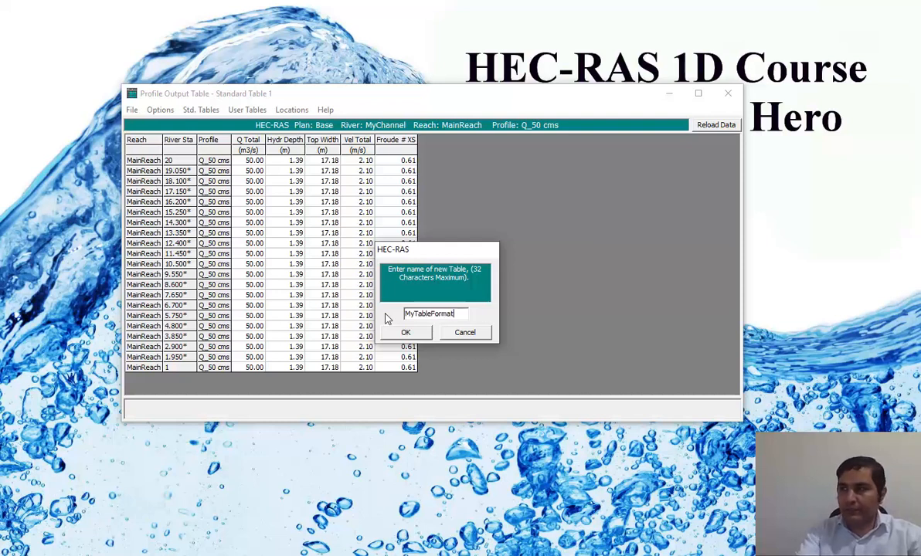
pyautogui.click(405, 332)
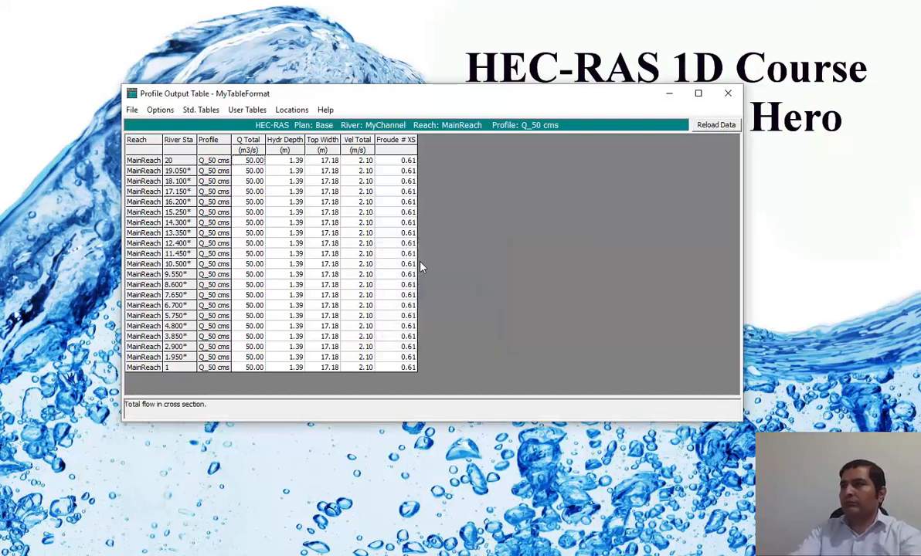
pyautogui.click(246, 111)
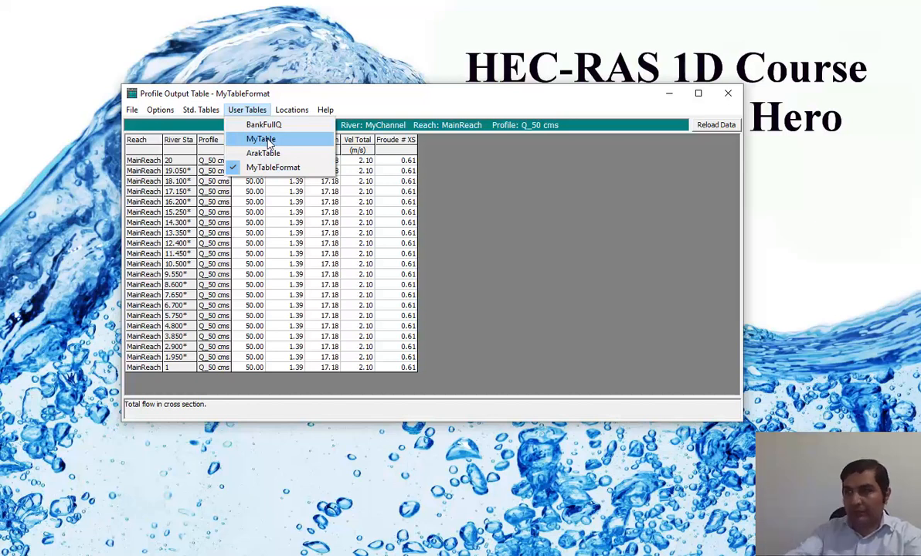
pyautogui.click(474, 230)
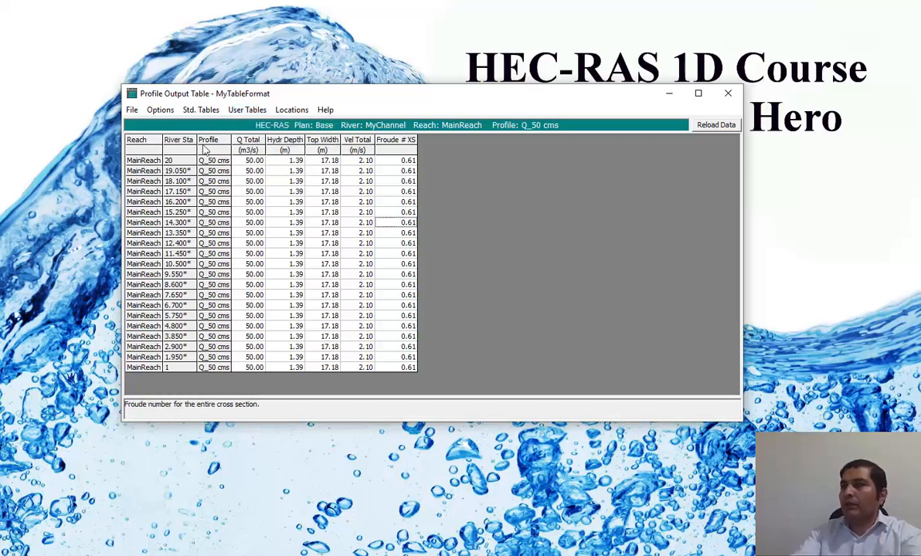
# Step: Copy the profile output table with its data and headings, switch to Excel, and paste it at A1 of a new sheet
pyautogui.click(158, 112)
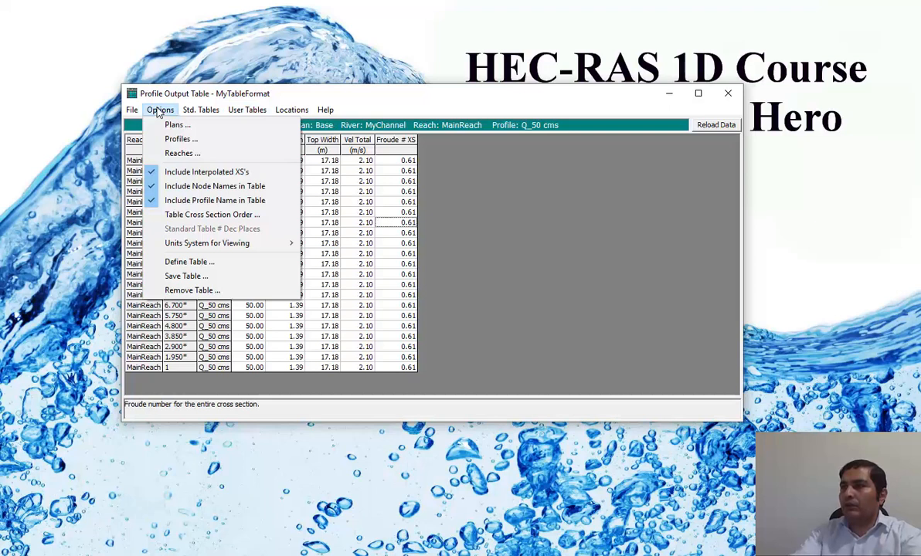
pyautogui.moveTo(131, 114)
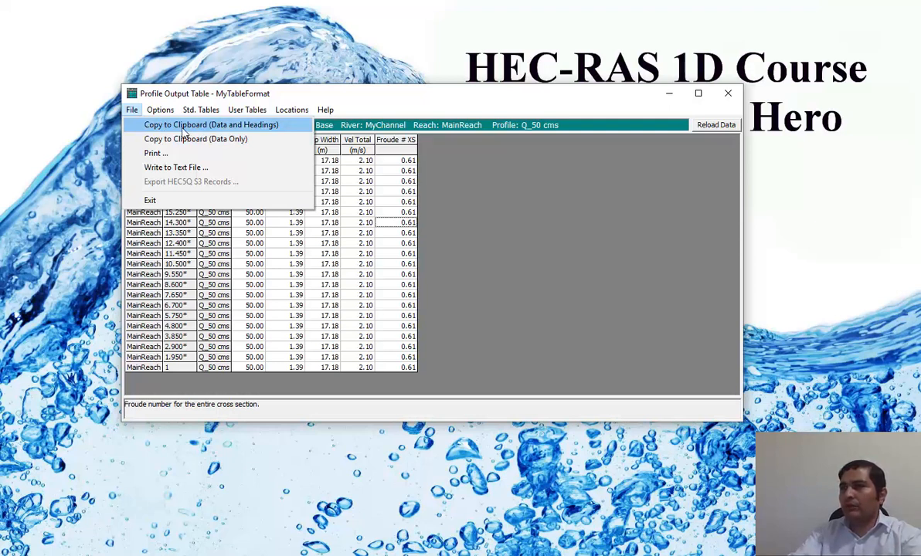
pyautogui.click(231, 125)
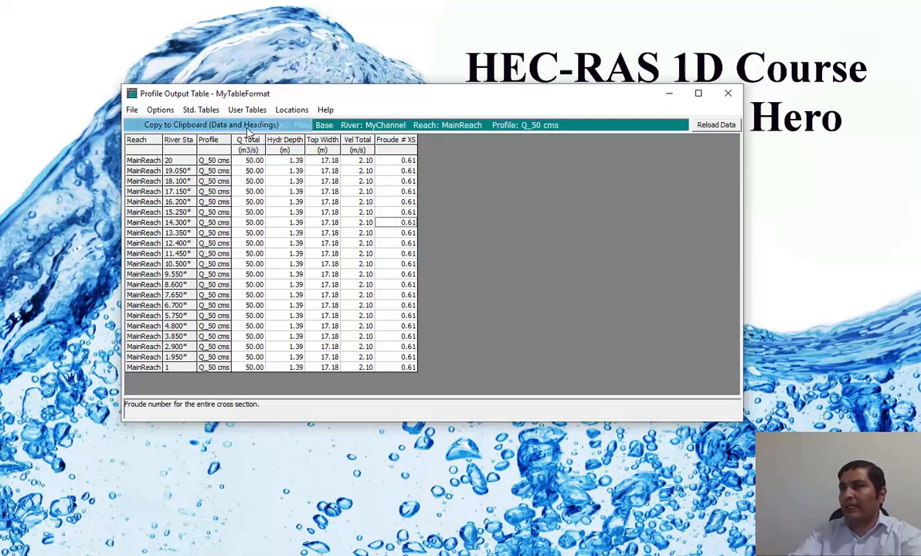
pyautogui.hotkey('alt', 'Tab')
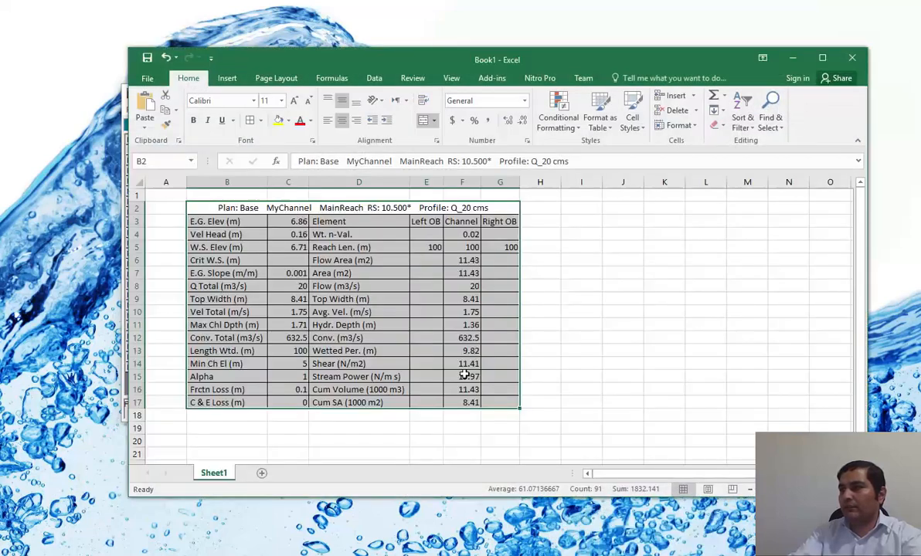
pyautogui.hotkey('shift', 'F11')
pyautogui.click(144, 108)
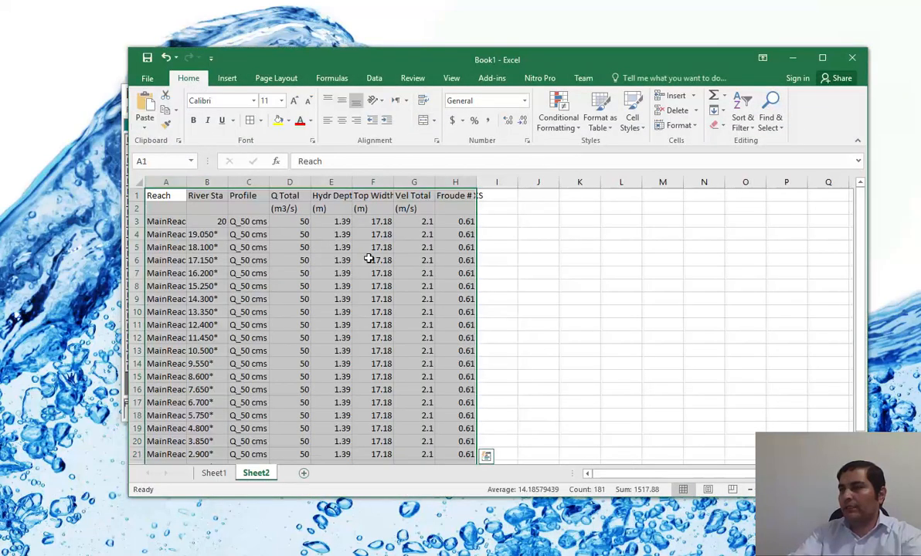
# Step: Fit the width of column A and columns D through H to their contents
pyautogui.doubleClick(186, 182)
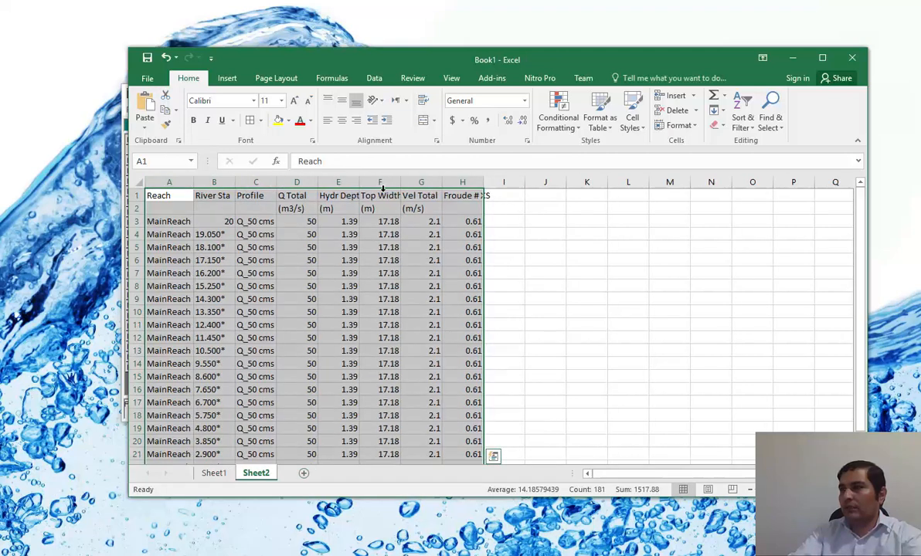
pyautogui.moveTo(463, 181); pyautogui.dragTo(285, 184)
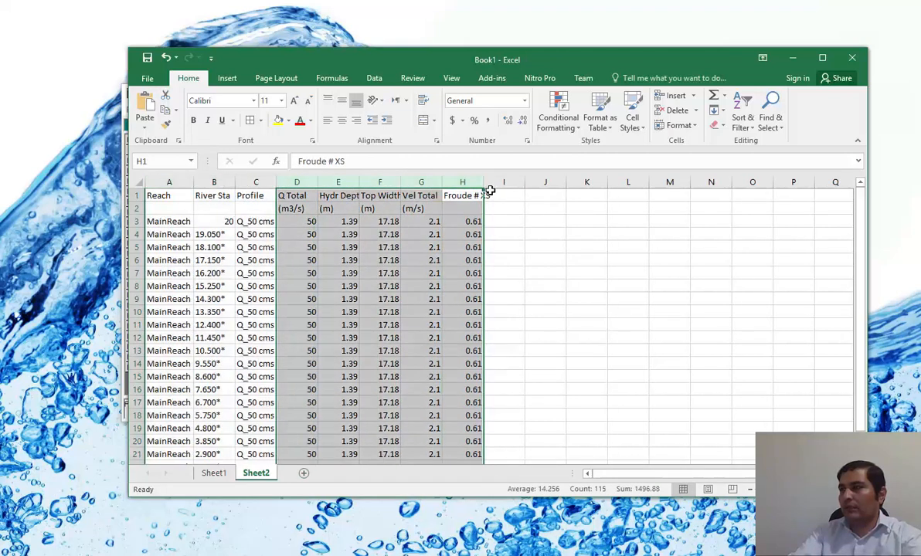
pyautogui.doubleClick(441, 181)
pyautogui.click(522, 235)
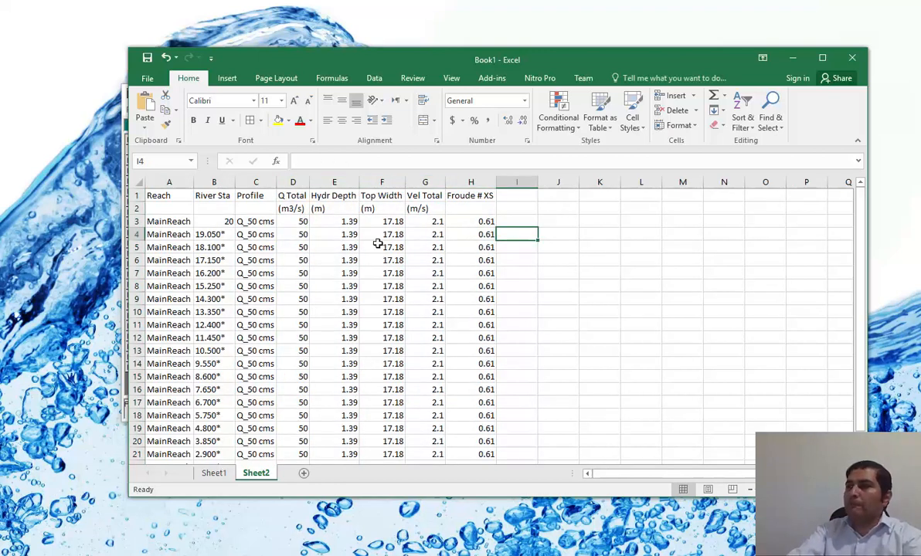
# Step: Apply all borders to the whole pasted table, from A1 to H23
pyautogui.click(181, 198)
pyautogui.moveTo(181, 198); pyautogui.dragTo(468, 433)
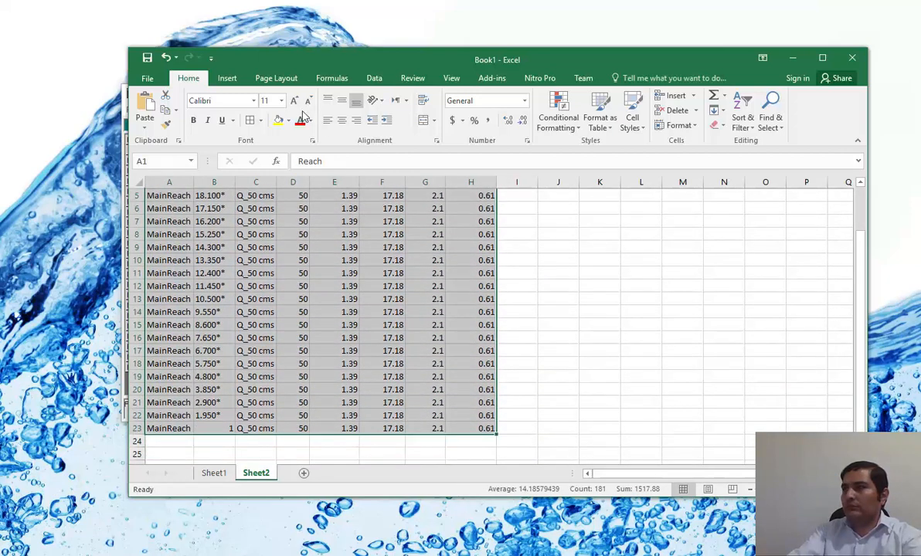
pyautogui.click(249, 122)
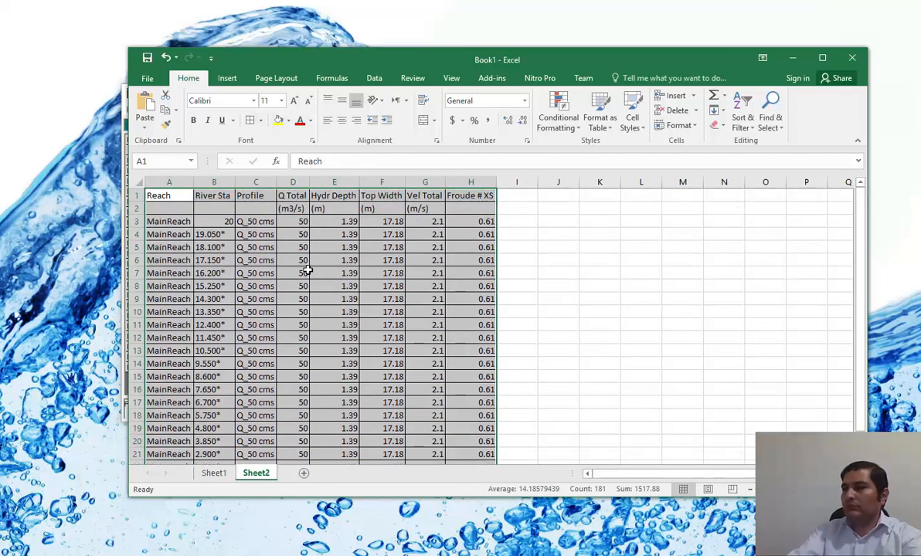
pyautogui.click(307, 269)
# Step: Delete the Reach column from the pasted table
pyautogui.click(169, 181)
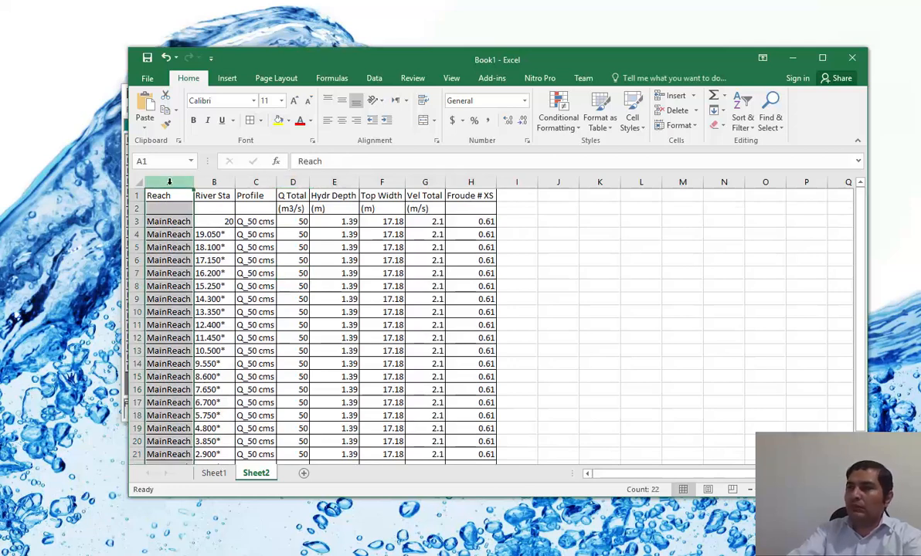
pyautogui.rightClick(169, 182)
pyautogui.click(197, 271)
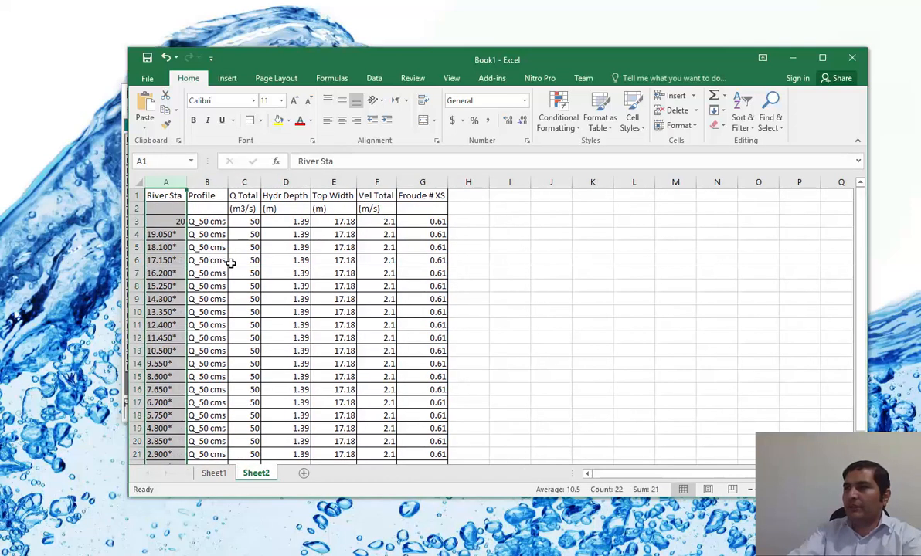
# Step: Delete the Profile column from the pasted table on Sheet2
pyautogui.click(302, 261)
pyautogui.click(204, 181)
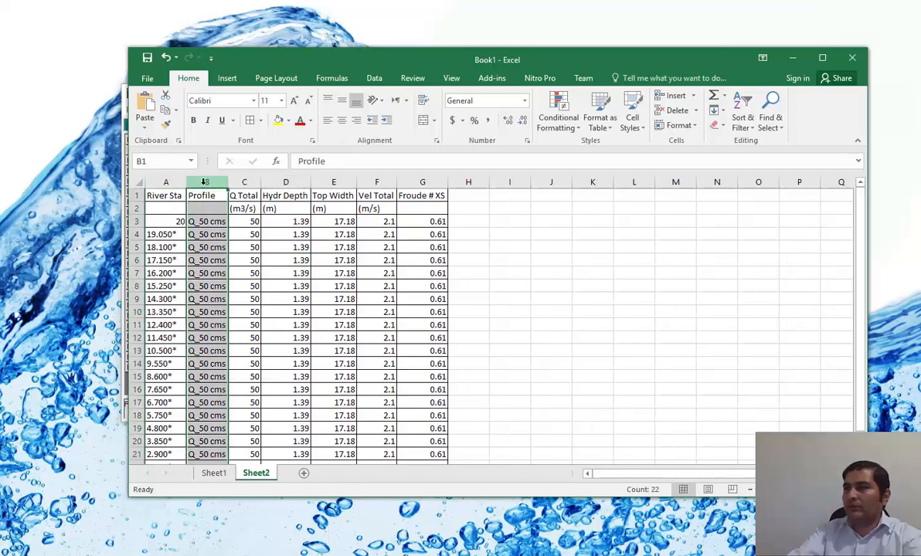
pyautogui.rightClick(204, 181)
pyautogui.click(235, 289)
pyautogui.click(208, 224)
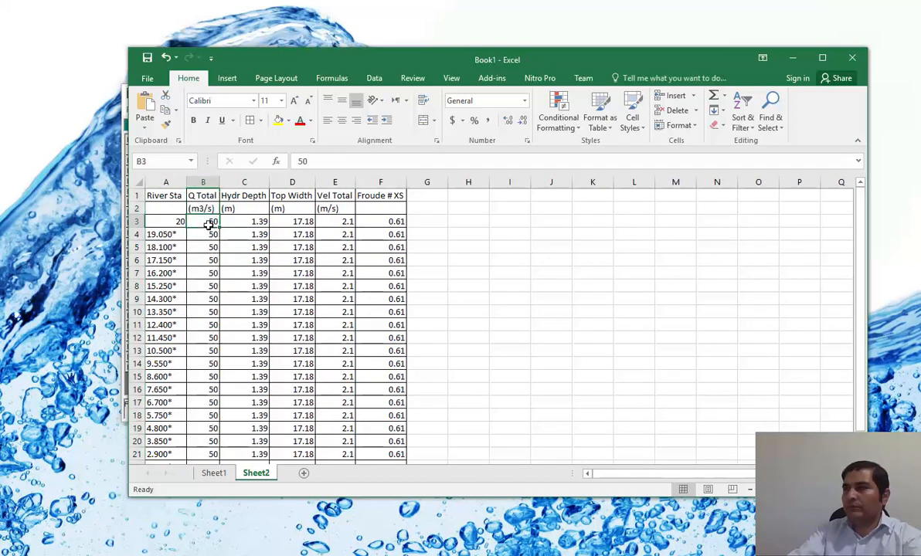
# Step: Copy the trimmed table A1:F23, switch to Course Outlines2.docx in Word, and place the insertion point below the existing table
pyautogui.moveTo(179, 198); pyautogui.dragTo(396, 441)
pyautogui.rightClick(373, 296)
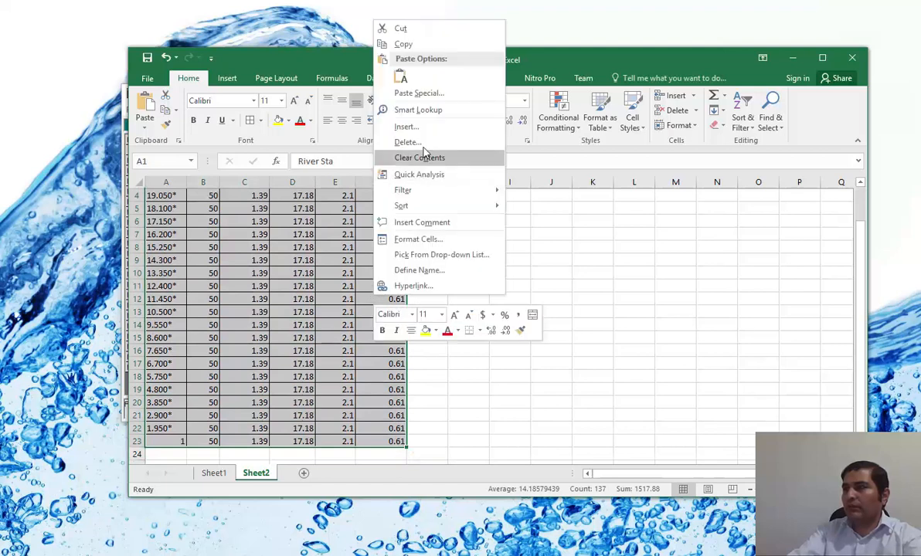
pyautogui.click(403, 48)
pyautogui.scroll(1, 616, 355)
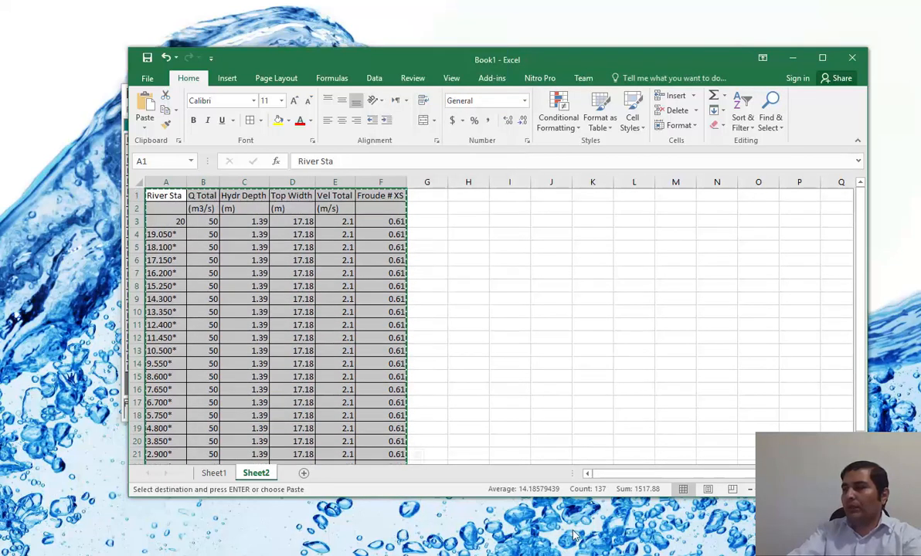
pyautogui.click(498, 555)
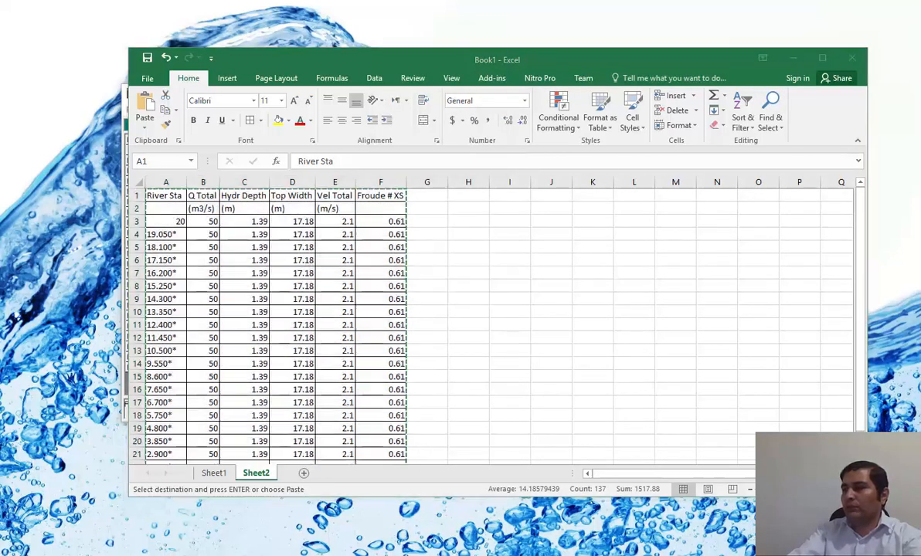
pyautogui.click(498, 549)
pyautogui.click(497, 484)
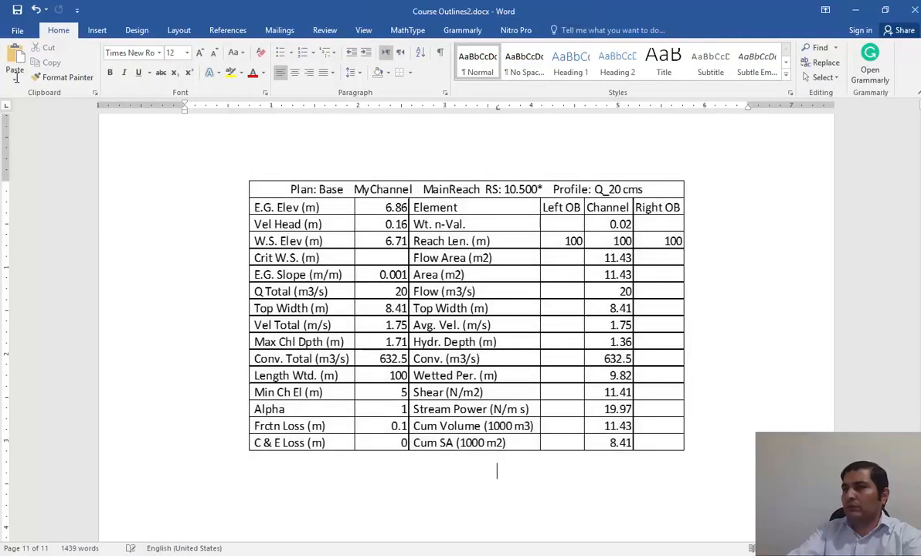
# Step: Paste the copied Excel table below the existing one as a Picture (Enhanced Metafile)
pyautogui.click(15, 77)
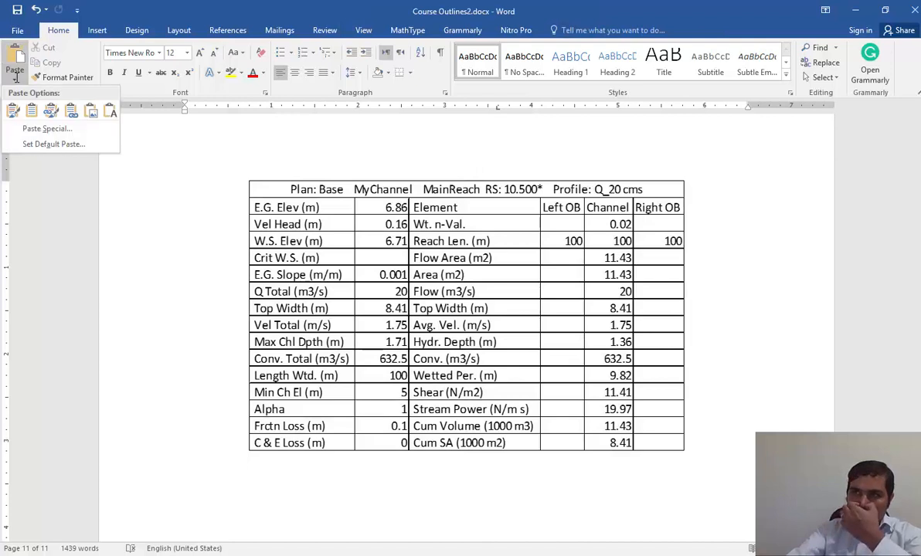
pyautogui.click(50, 127)
pyautogui.click(382, 254)
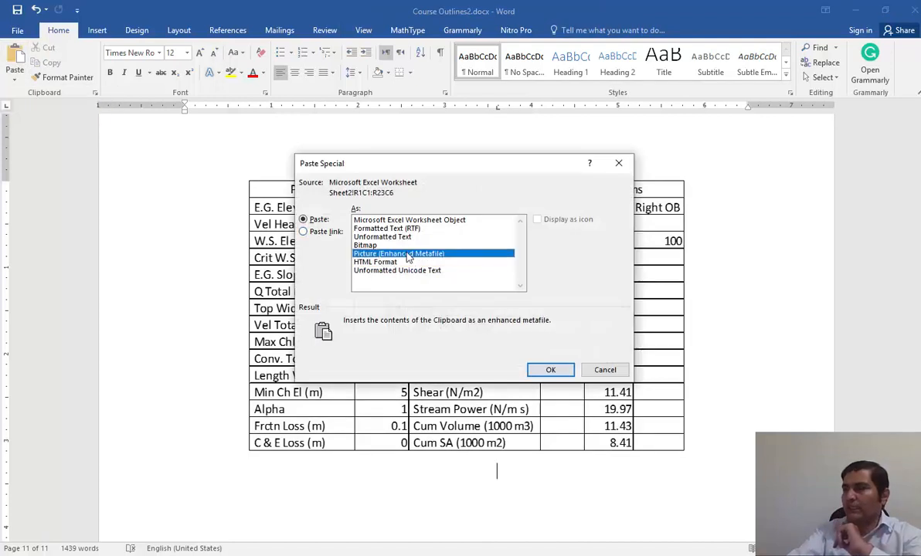
pyautogui.click(550, 370)
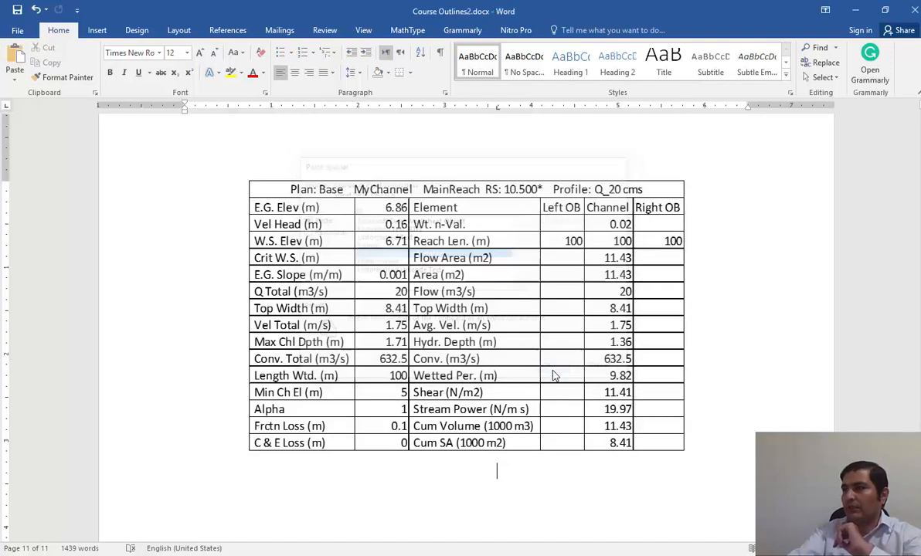
pyautogui.click(548, 372)
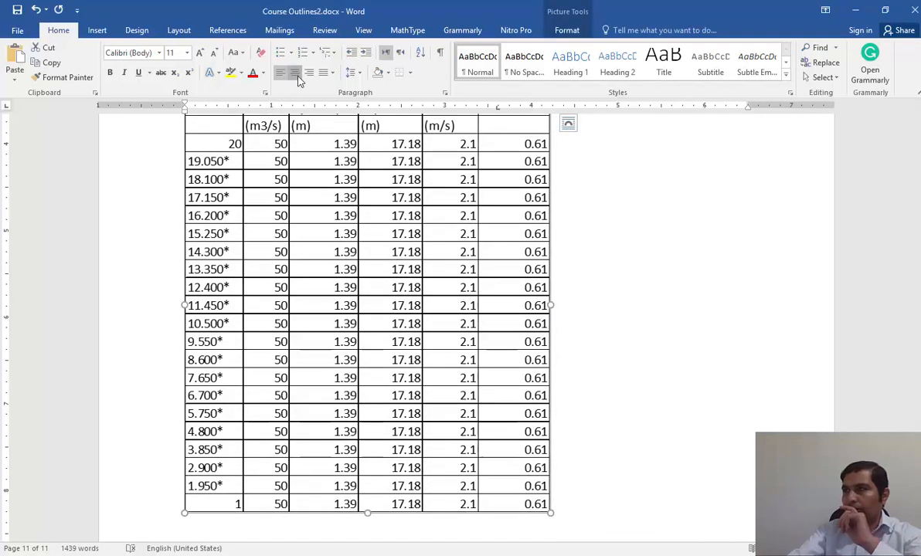
# Step: Center the pasted profile table picture on the page and review both result tables in the document
pyautogui.click(294, 71)
pyautogui.scroll(4, 611, 236)
pyautogui.click(678, 284)
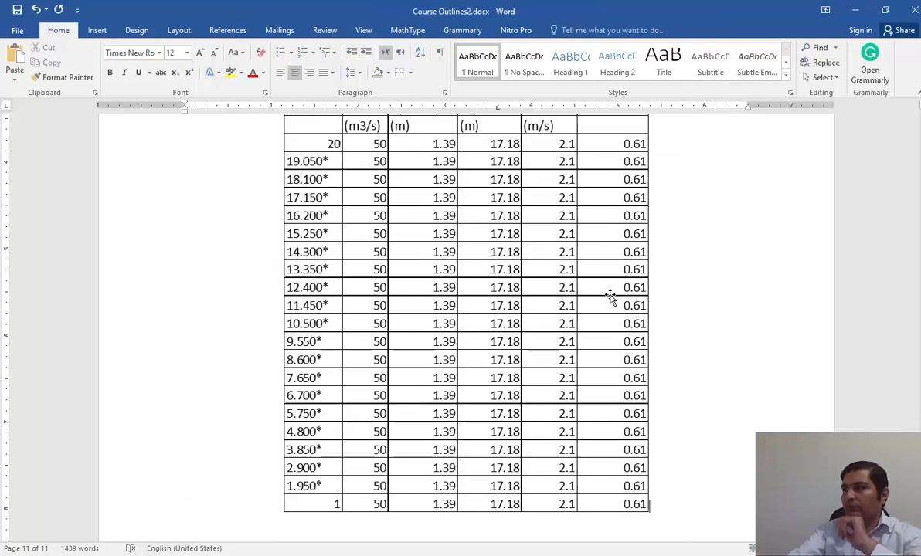
pyautogui.scroll(8, 657, 305)
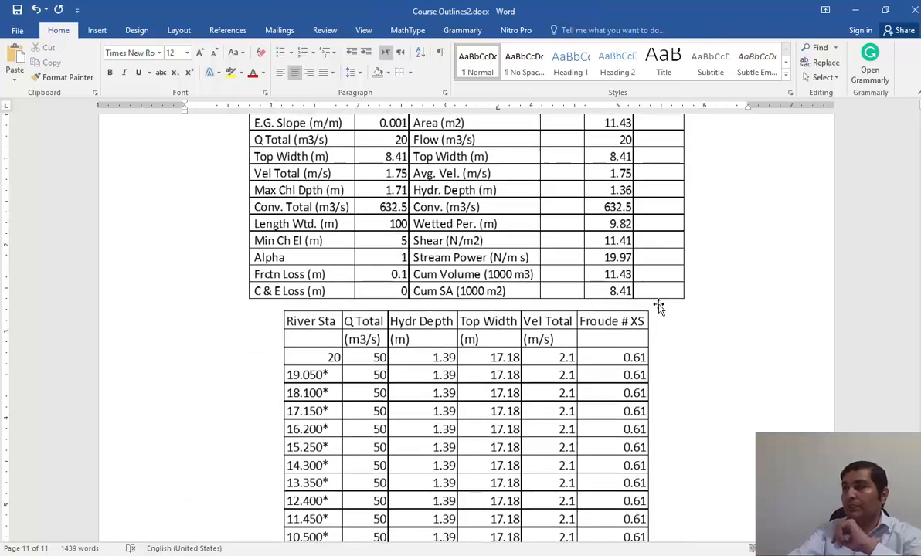
pyautogui.scroll(-7, 633, 393)
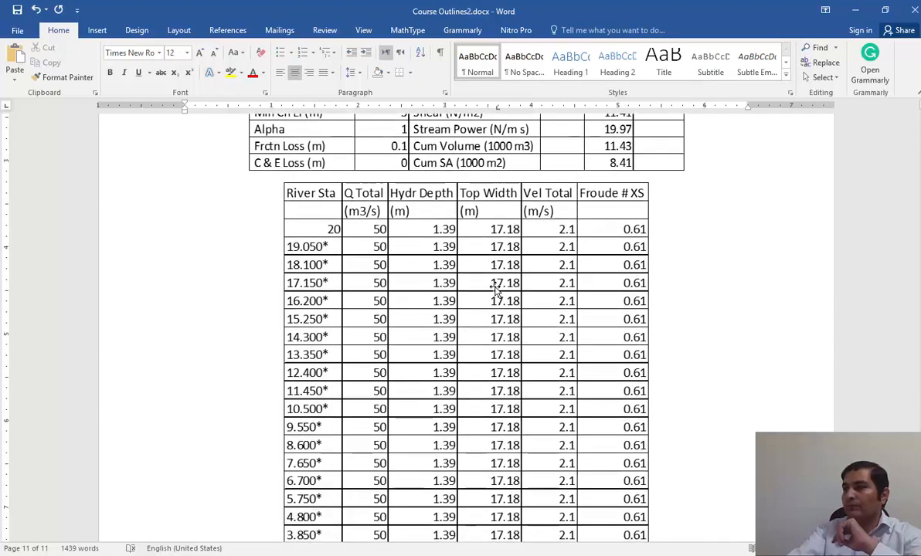
pyautogui.scroll(-4, 323, 281)
pyautogui.scroll(7, 310, 257)
pyautogui.scroll(6, 310, 257)
pyautogui.click(529, 308)
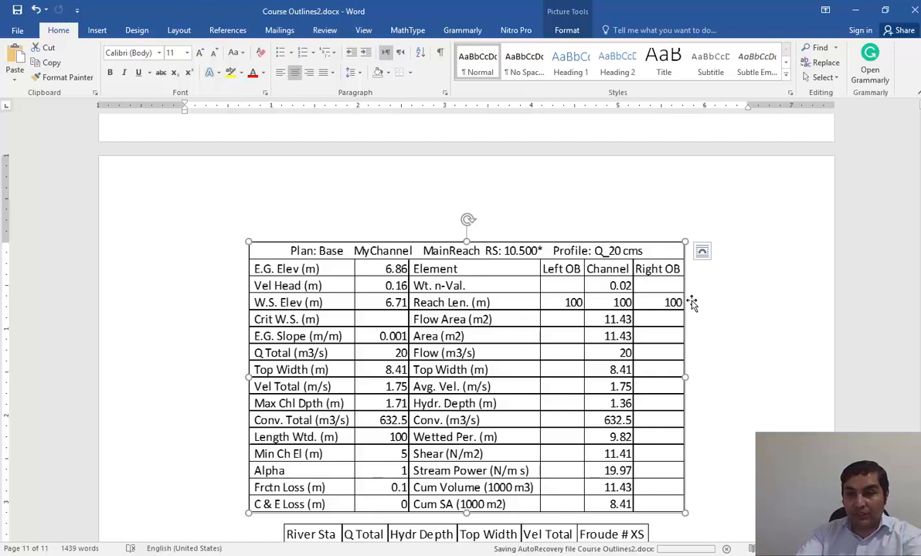
# Step: Switch back to HEC-RAS and close the profile output table
pyautogui.click(541, 555)
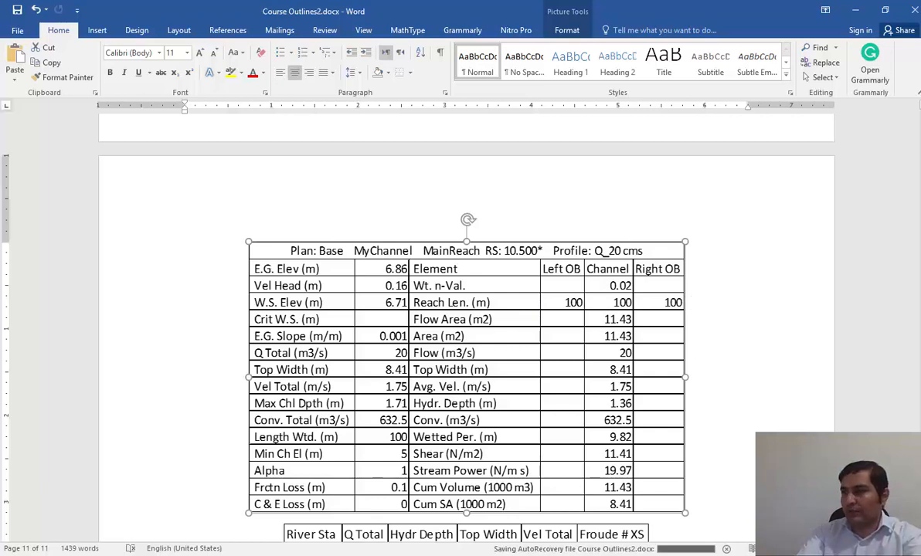
pyautogui.moveTo(409, 555)
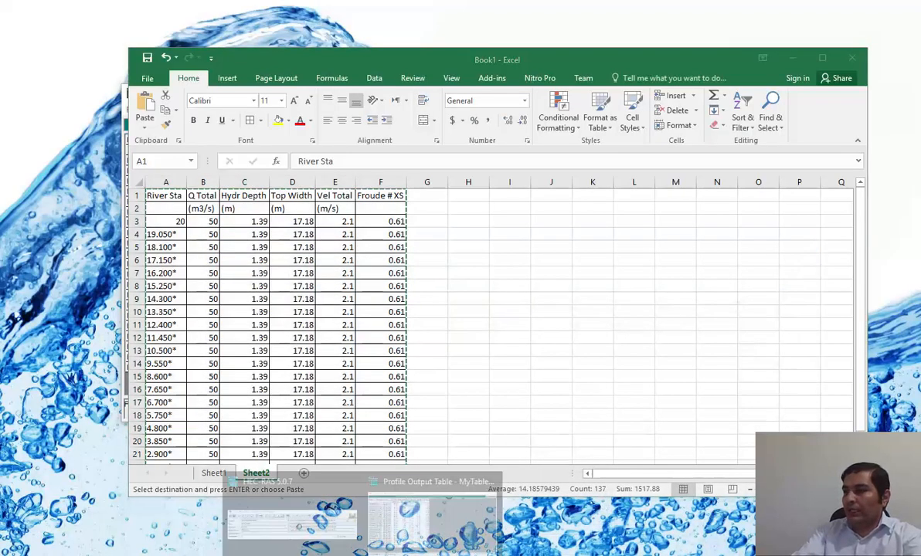
pyautogui.click(409, 471)
pyautogui.click(728, 93)
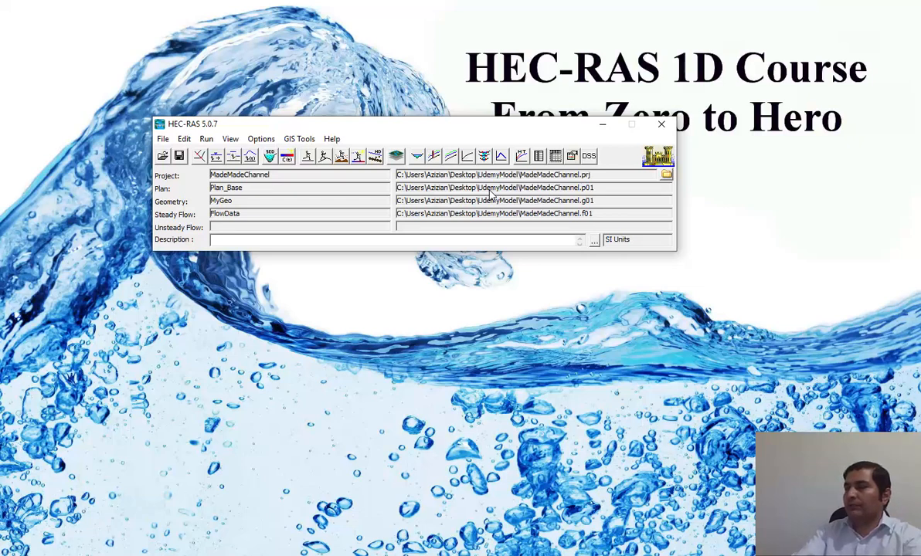
# Step: Open the X-Y-Z perspective plot and set its rotation angle to -40
pyautogui.click(484, 158)
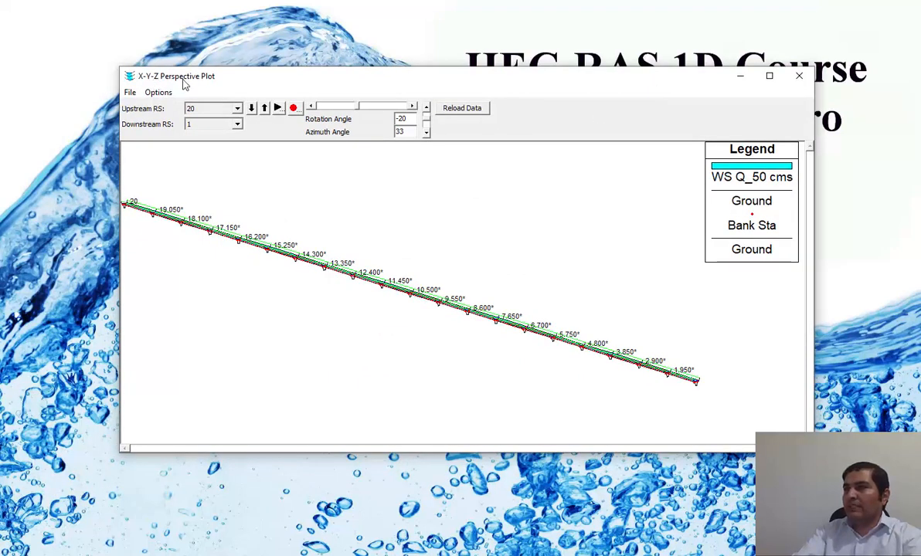
pyautogui.click(412, 108)
pyautogui.click(312, 107)
pyautogui.click(312, 107)
pyautogui.click(312, 108)
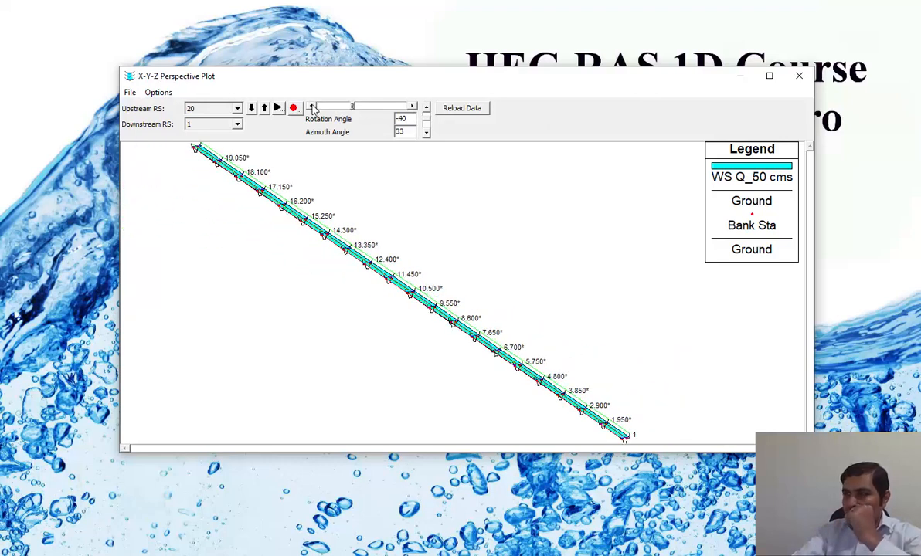
# Step: Raise the perspective plot's azimuth angle to 60
pyautogui.click(426, 134)
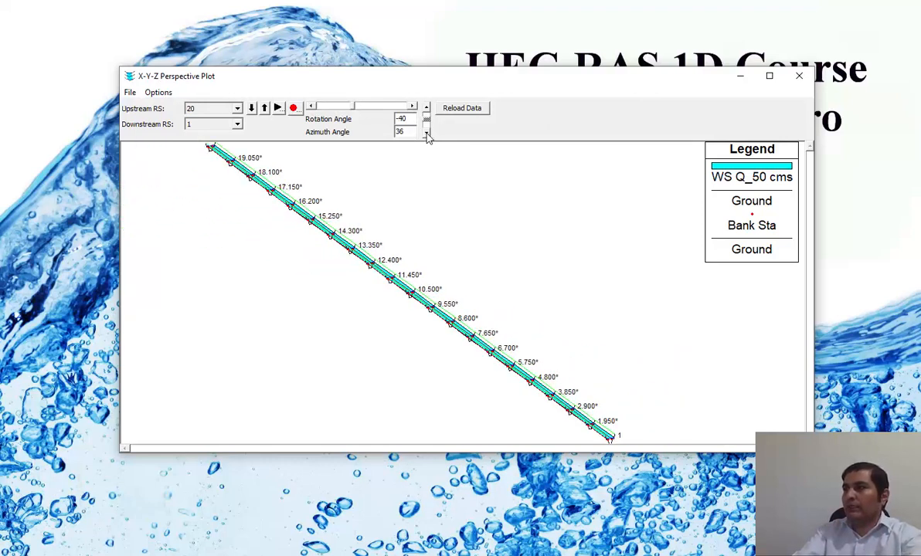
pyautogui.click(425, 134)
pyautogui.click(425, 134)
pyautogui.click(425, 134)
pyautogui.click(425, 134)
pyautogui.click(426, 135)
pyautogui.click(425, 135)
# Step: Zoom in on the channel between about stations 15.250 and 9.550, and rotate the perspective plot to 145
pyautogui.rightClick(441, 178)
pyautogui.click(456, 186)
pyautogui.moveTo(434, 203); pyautogui.dragTo(337, 310)
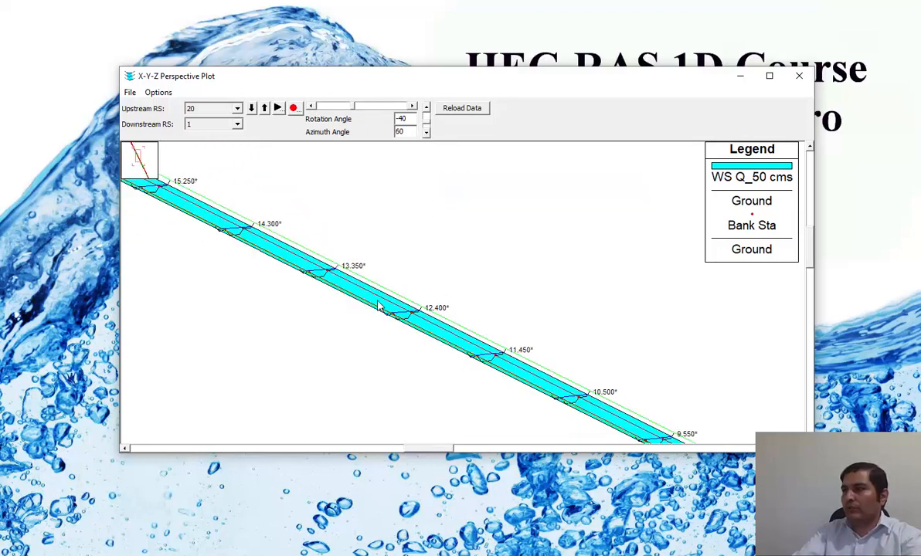
pyautogui.click(414, 108)
pyautogui.moveTo(414, 107); pyautogui.dragTo(414, 107)
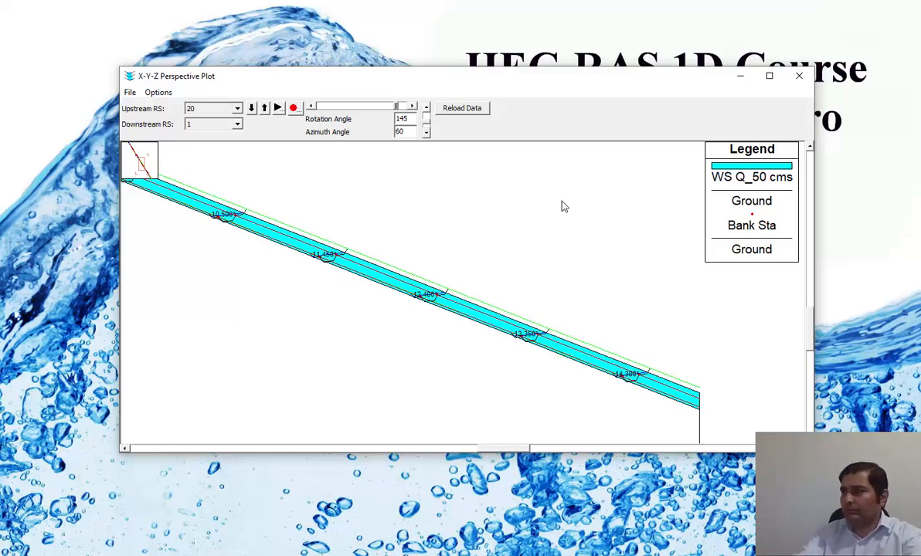
# Step: Zoom in further on the perspective plot around river station 12.400
pyautogui.rightClick(456, 224)
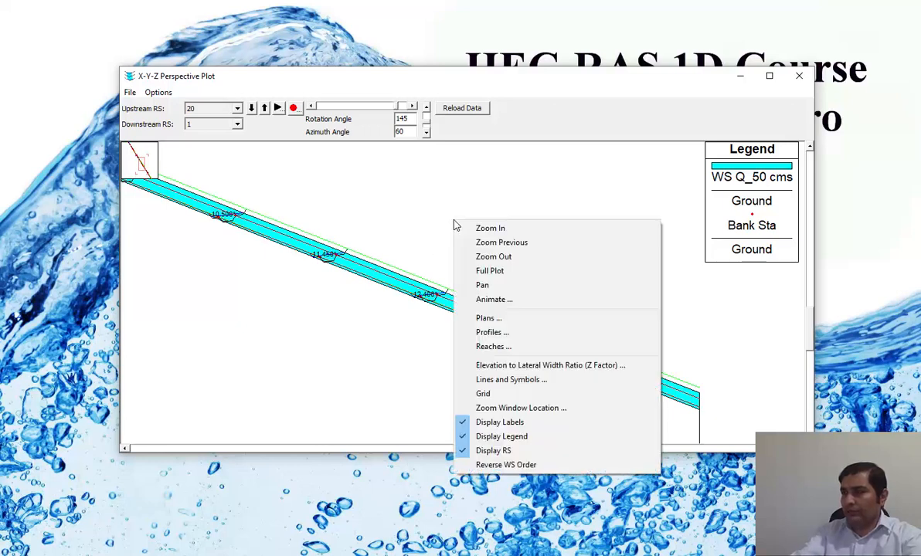
pyautogui.click(498, 230)
pyautogui.moveTo(475, 248); pyautogui.dragTo(382, 347)
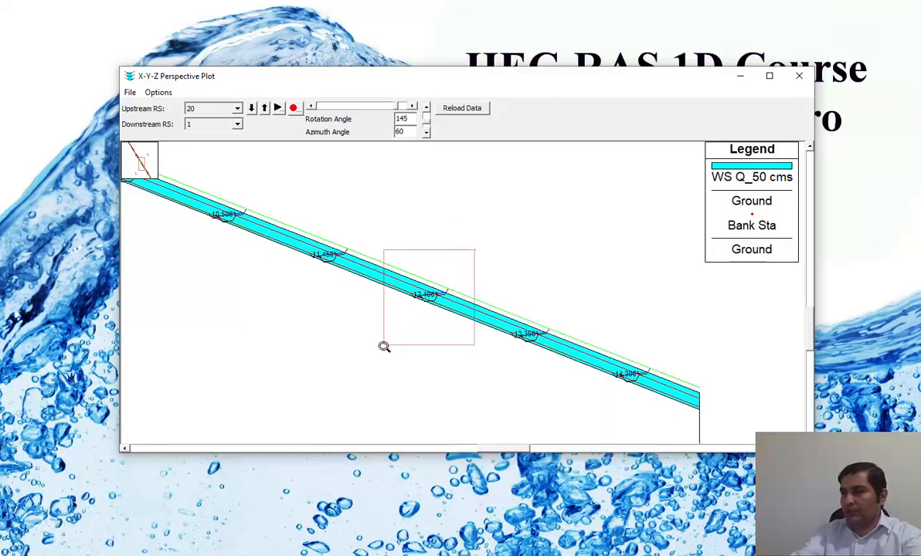
# Step: Set the perspective plot's rotation angle to -70 and azimuth angle to 24 to inspect the cross sections and water surface
pyautogui.click(311, 107)
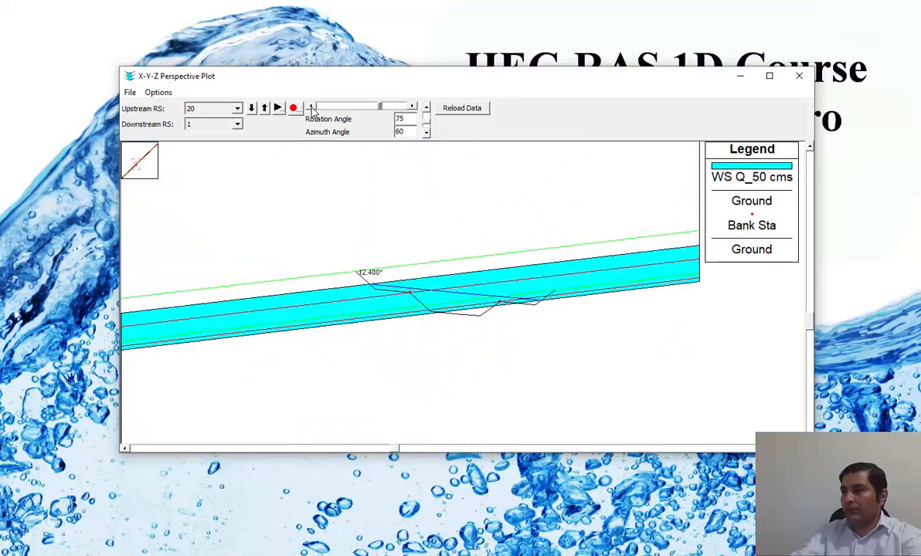
pyautogui.click(412, 106)
pyautogui.click(311, 107)
pyautogui.click(427, 110)
pyautogui.click(311, 107)
pyautogui.click(311, 107)
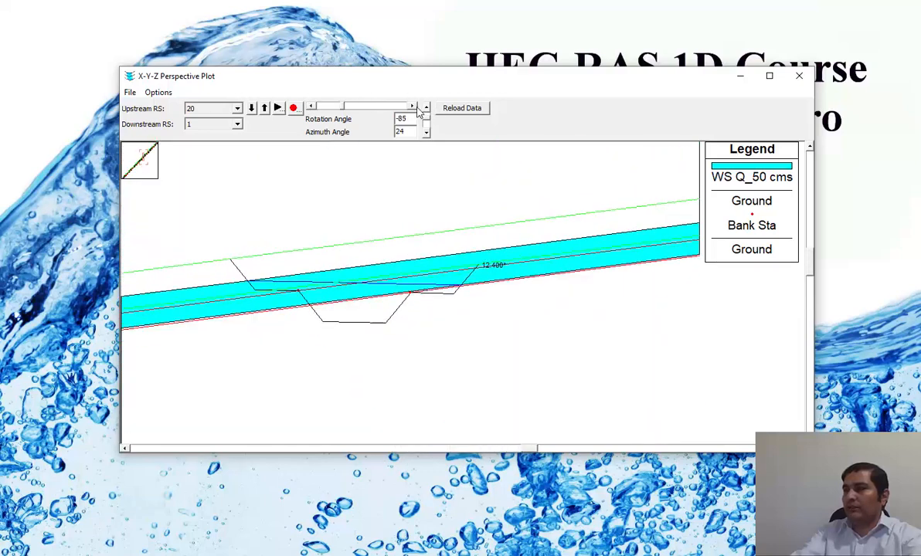
pyautogui.click(381, 108)
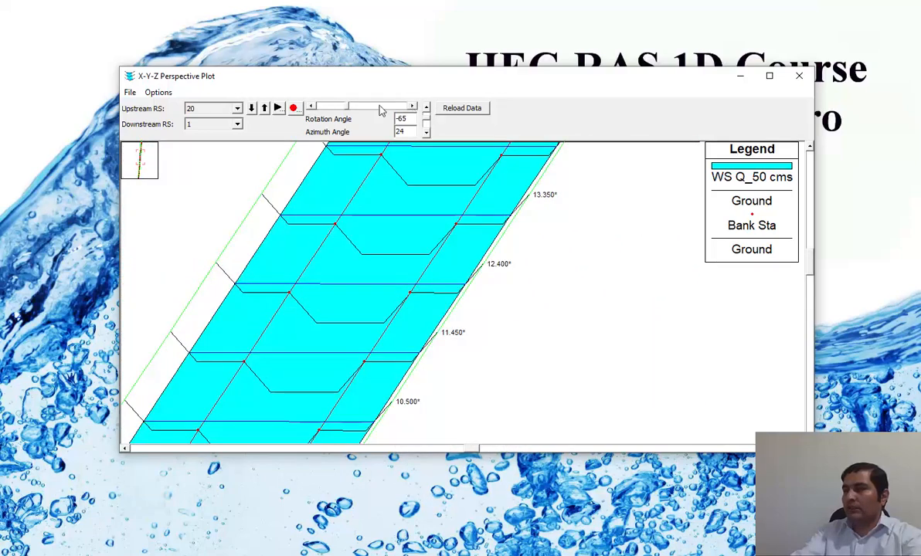
pyautogui.click(312, 108)
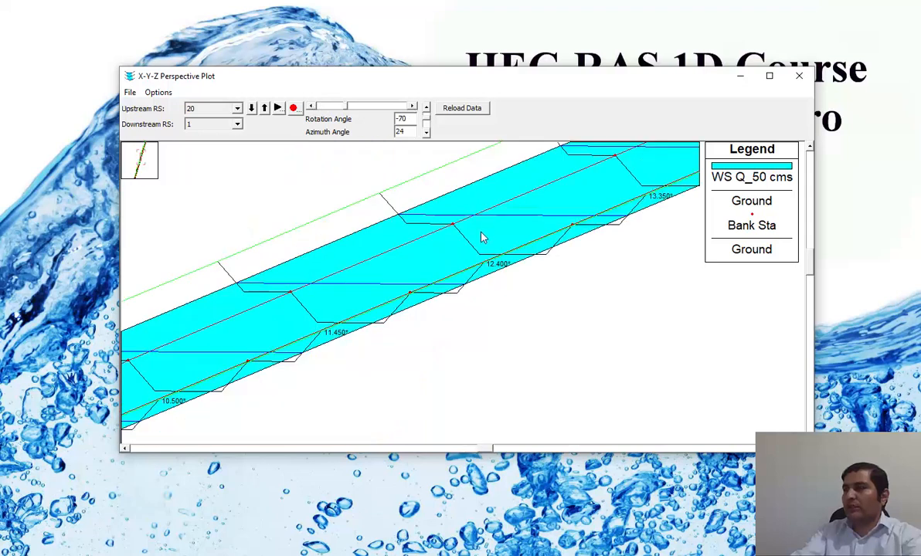
# Step: Restore the perspective plot to its full extent
pyautogui.rightClick(357, 177)
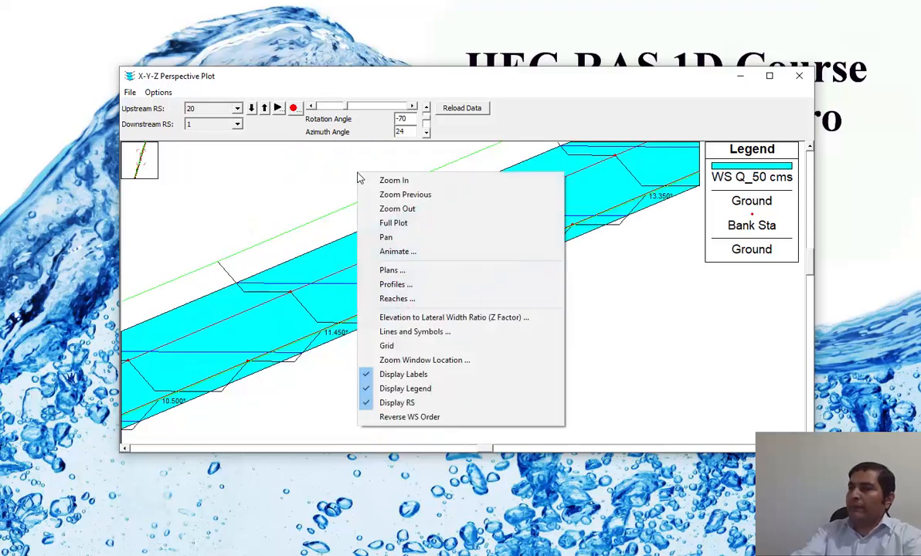
pyautogui.click(400, 224)
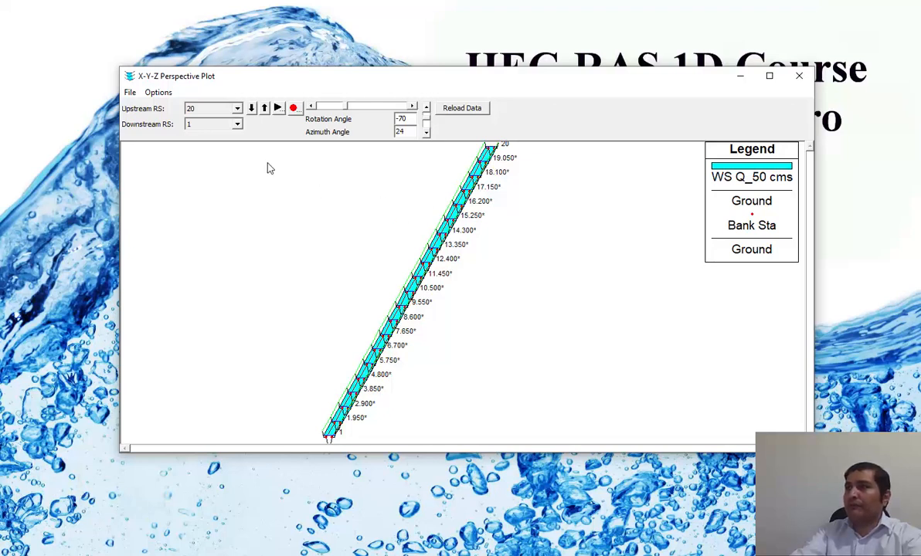
pyautogui.click(131, 92)
pyautogui.click(263, 207)
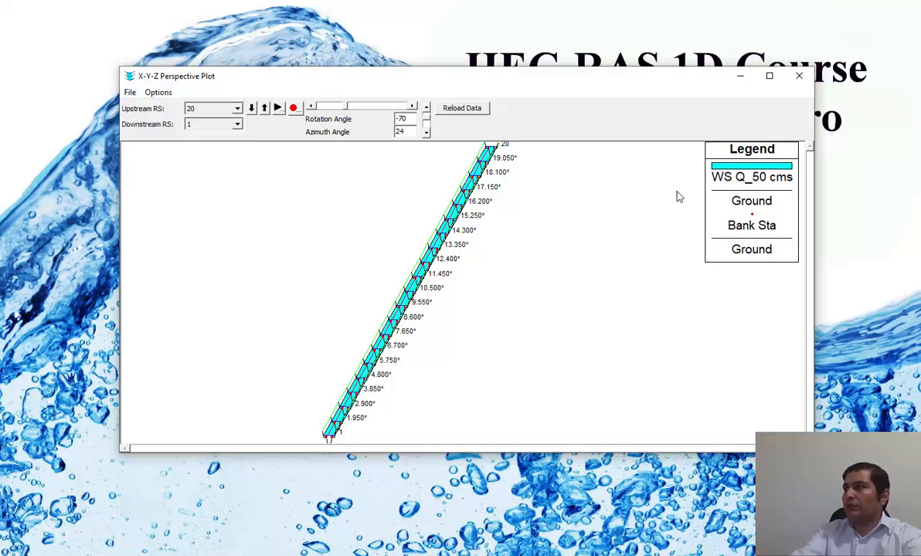